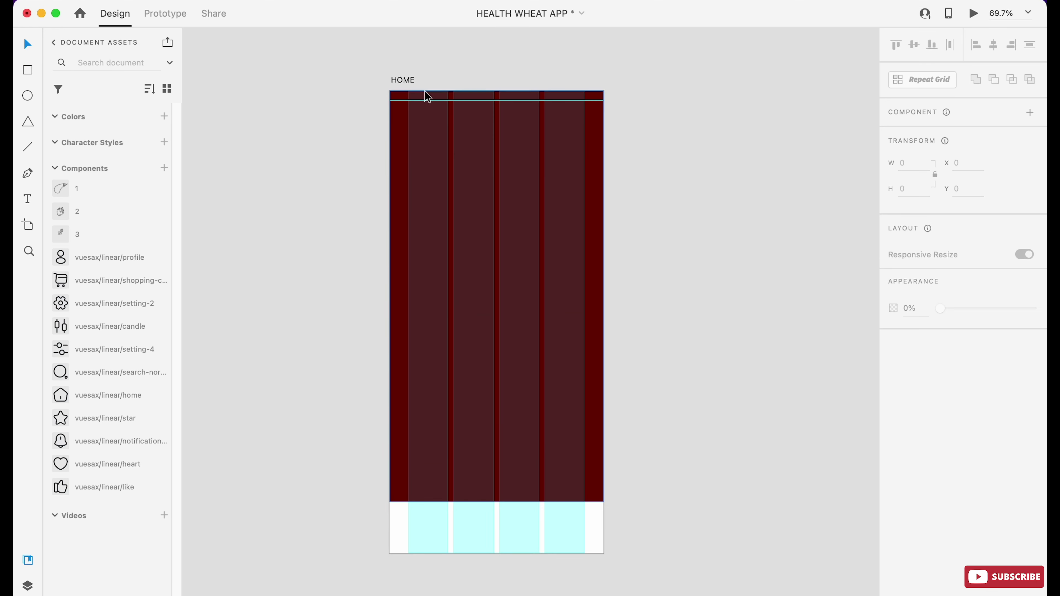
# - Add a horizontal guide near the HOME artboard's lower edge and a vertical guide along its centre
pyautogui.moveTo(426, 97); pyautogui.dragTo(464, 543)
pyautogui.moveTo(390, 433); pyautogui.dragTo(504, 434)
# - Round the dark red rectangle's bottom corners to a radius of 44 and keep both top corners at 0
pyautogui.scroll(5, 504, 433)
pyautogui.click(537, 216)
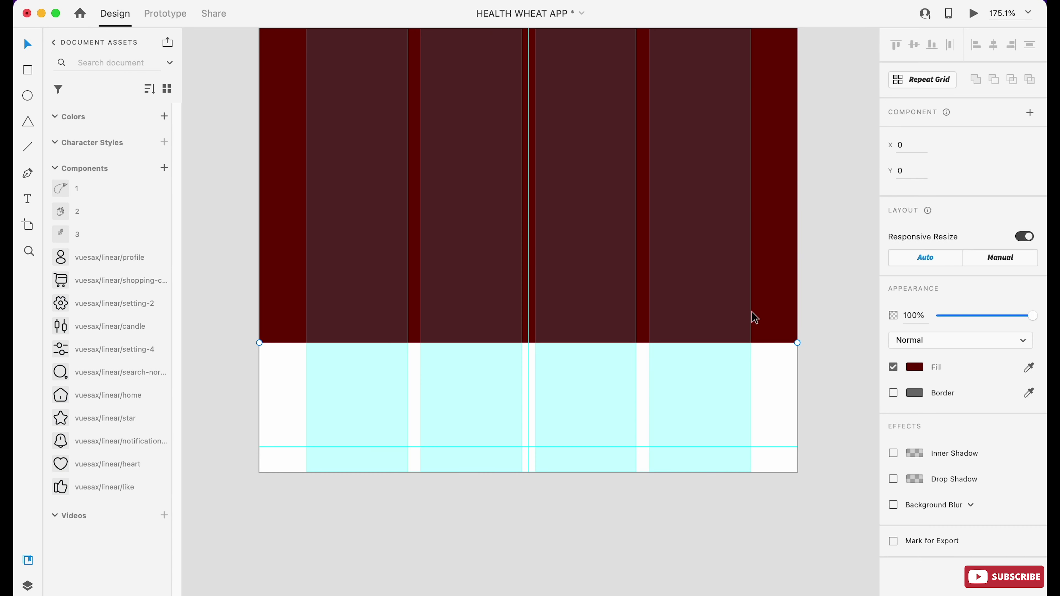
pyautogui.moveTo(787, 334); pyautogui.dragTo(734, 274)
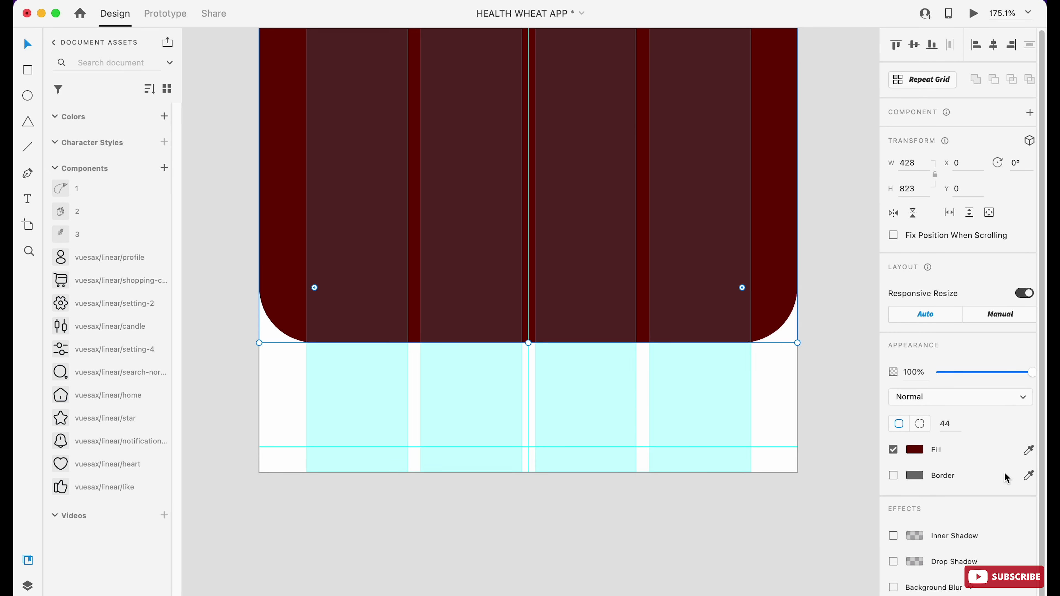
pyautogui.write('0')
pyautogui.press('Tab')
pyautogui.write('0')
pyautogui.press('Return')
# - Add anchor points along the rectangle's bottom edge and pull the centre one down along the vertical guide
pyautogui.scroll(-3, 714, 338)
pyautogui.scroll(5, 575, 504)
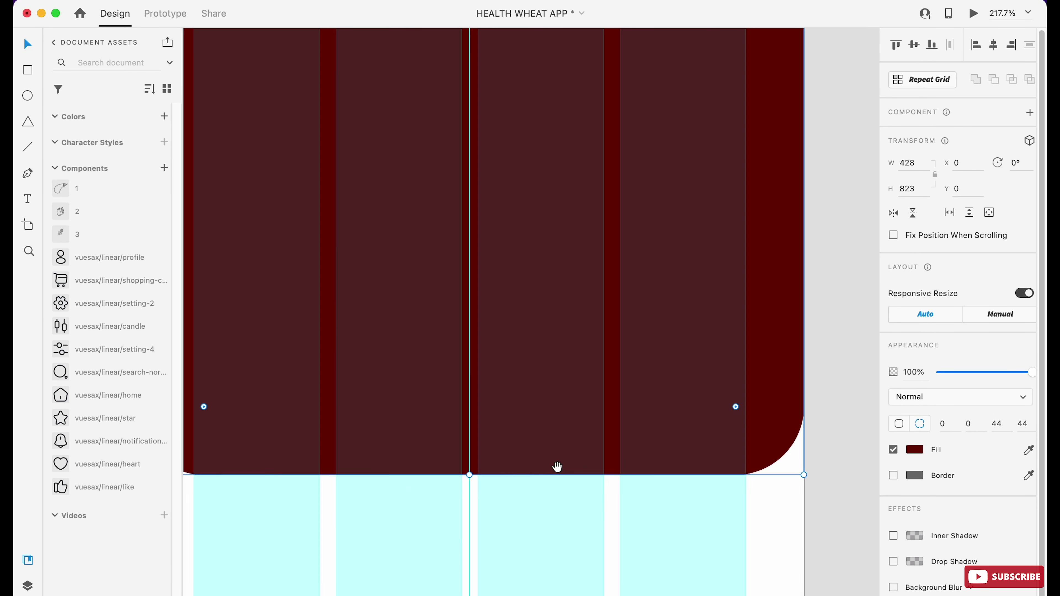
pyautogui.doubleClick(554, 381)
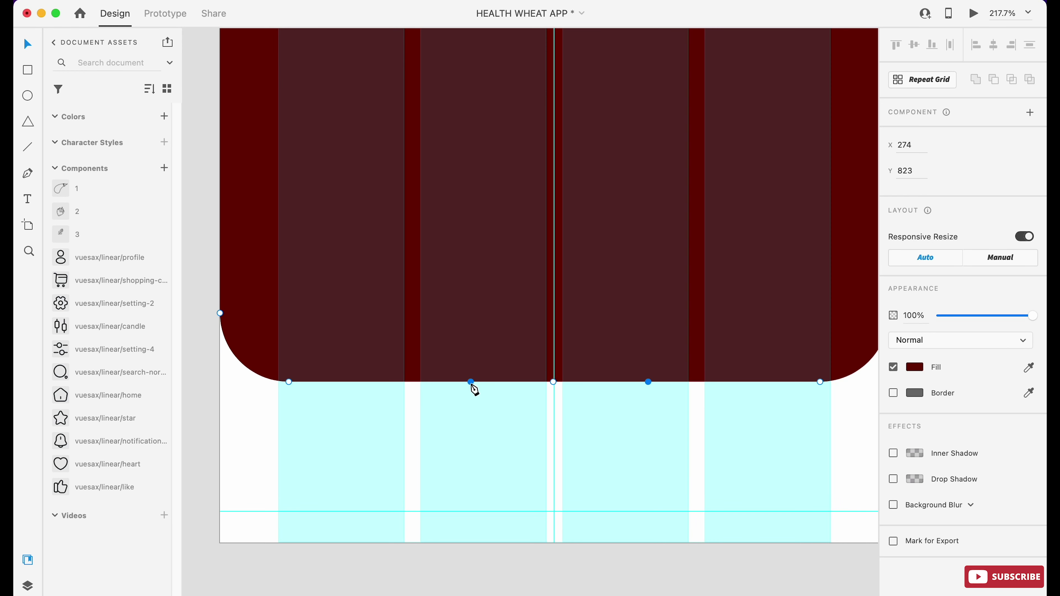
pyautogui.moveTo(554, 382); pyautogui.dragTo(554, 467)
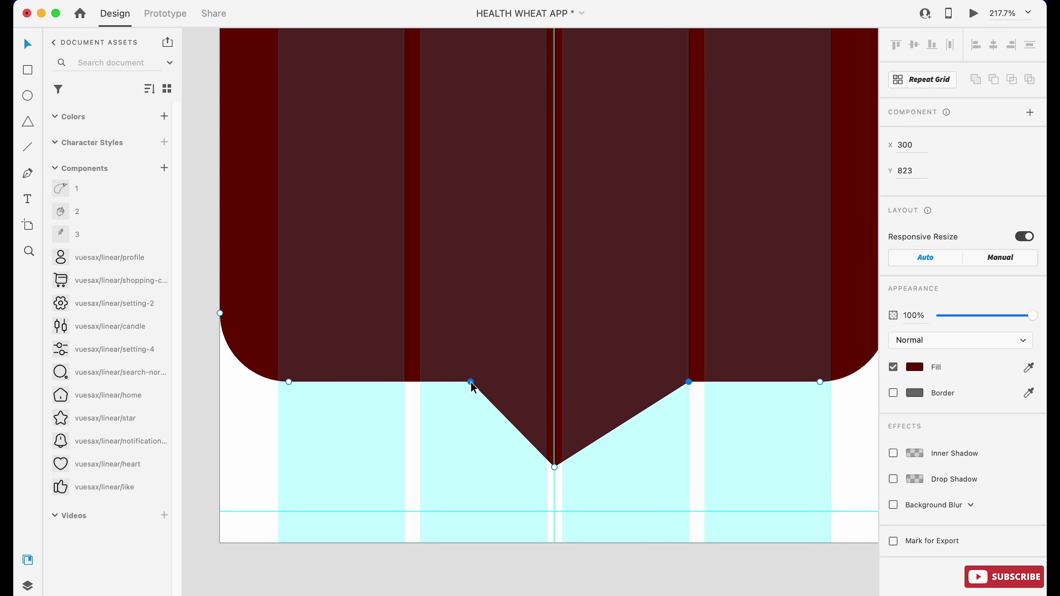
# - Convert the side and centre anchor points of the bottom peak to smooth points for a flowing curve
pyautogui.doubleClick(681, 383)
pyautogui.moveTo(751, 360); pyautogui.dragTo(706, 381)
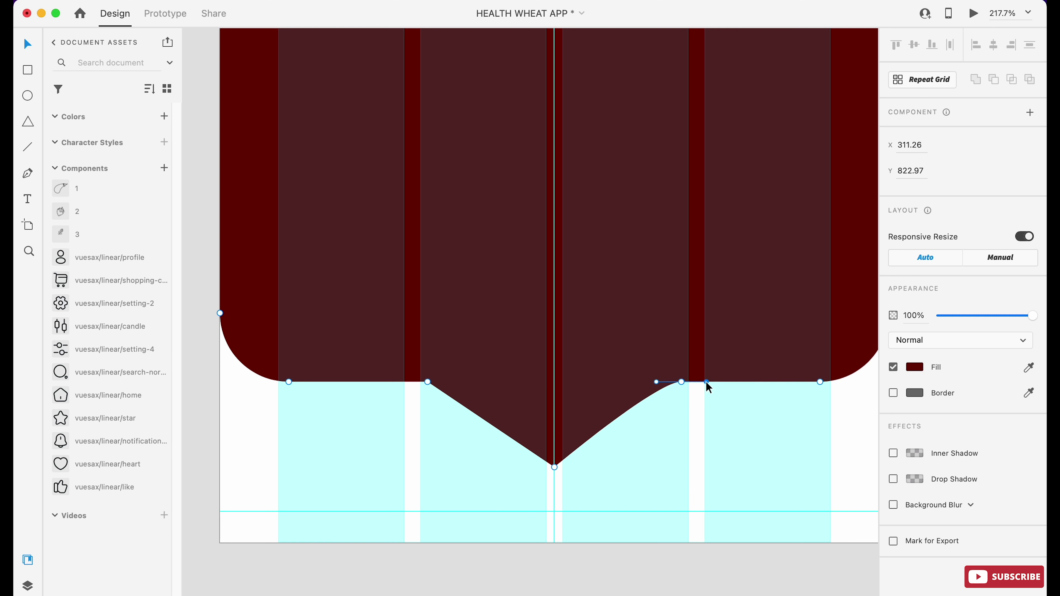
pyautogui.doubleClick(428, 382)
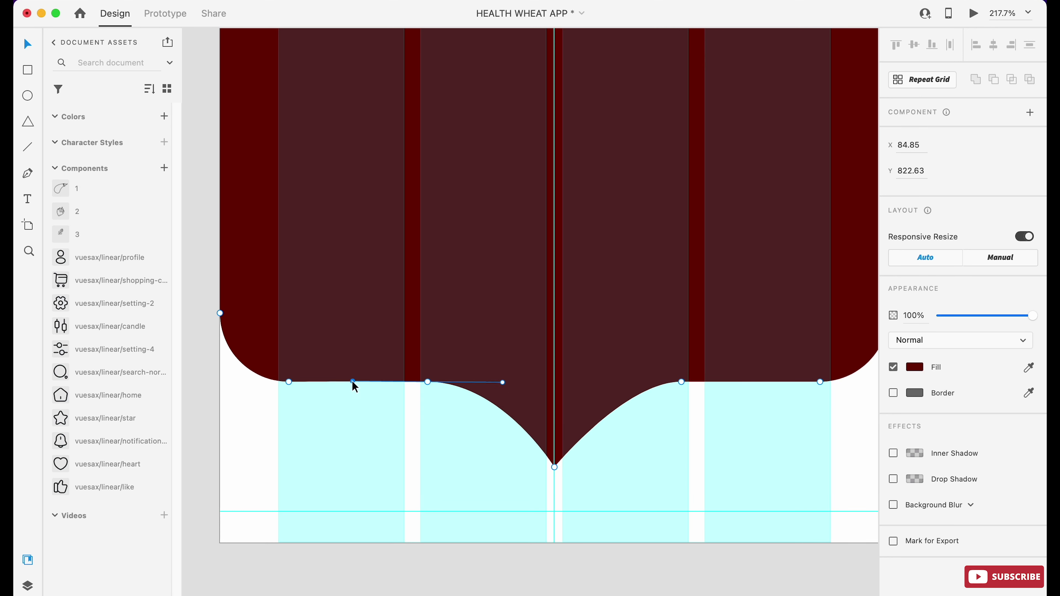
pyautogui.doubleClick(554, 467)
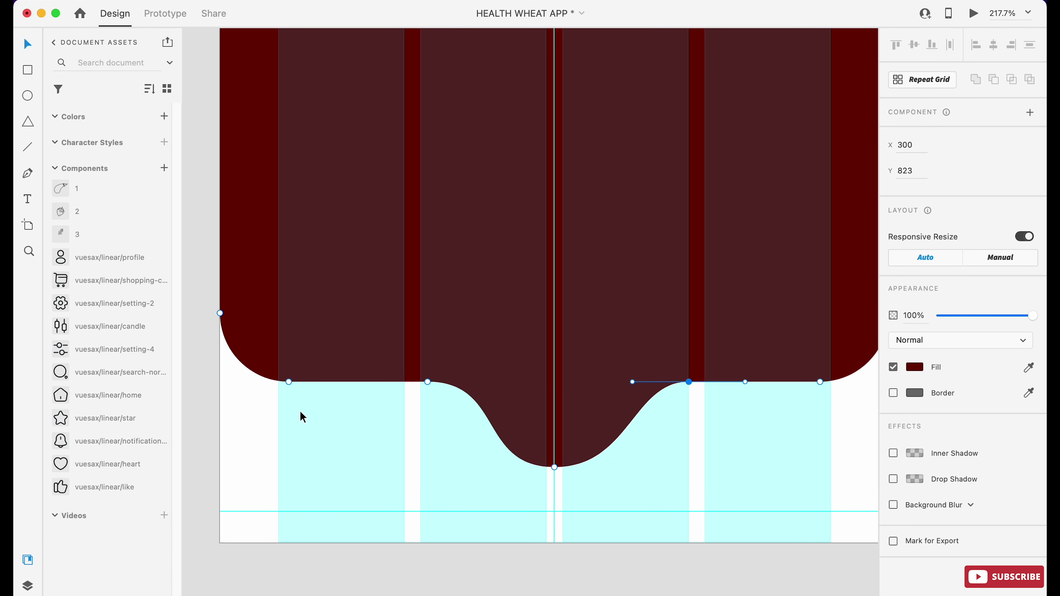
# - Fine-tune the bottom bulge by shifting its side anchors outward and lowering the centre anchor slightly
pyautogui.scroll(-3, 650, 429)
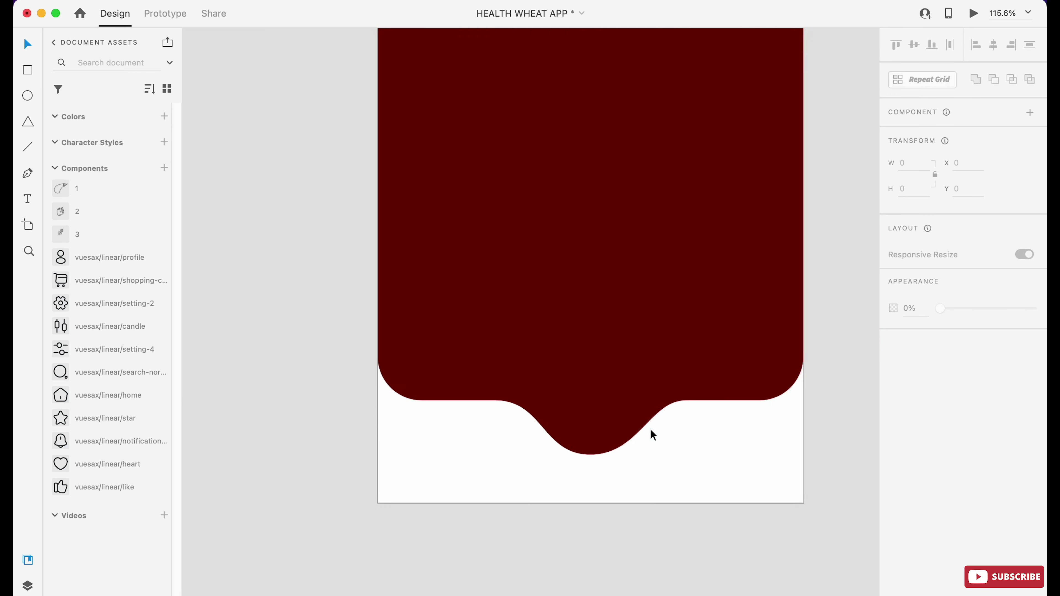
pyautogui.scroll(1, 650, 430)
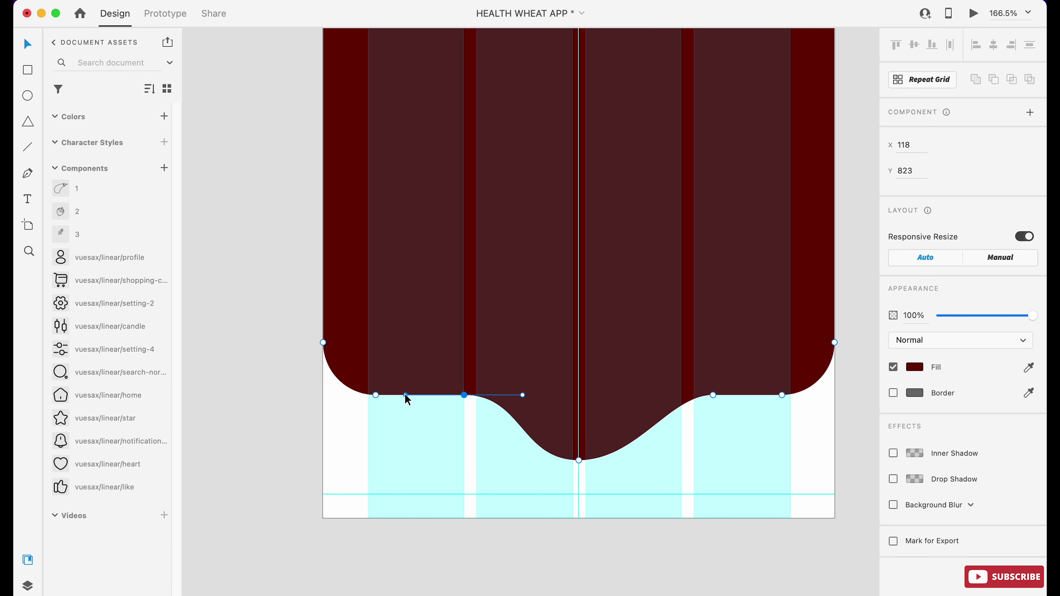
pyautogui.moveTo(451, 396); pyautogui.dragTo(445, 396)
pyautogui.moveTo(579, 460); pyautogui.dragTo(579, 468)
pyautogui.click(644, 463)
pyautogui.scroll(-5, 624, 468)
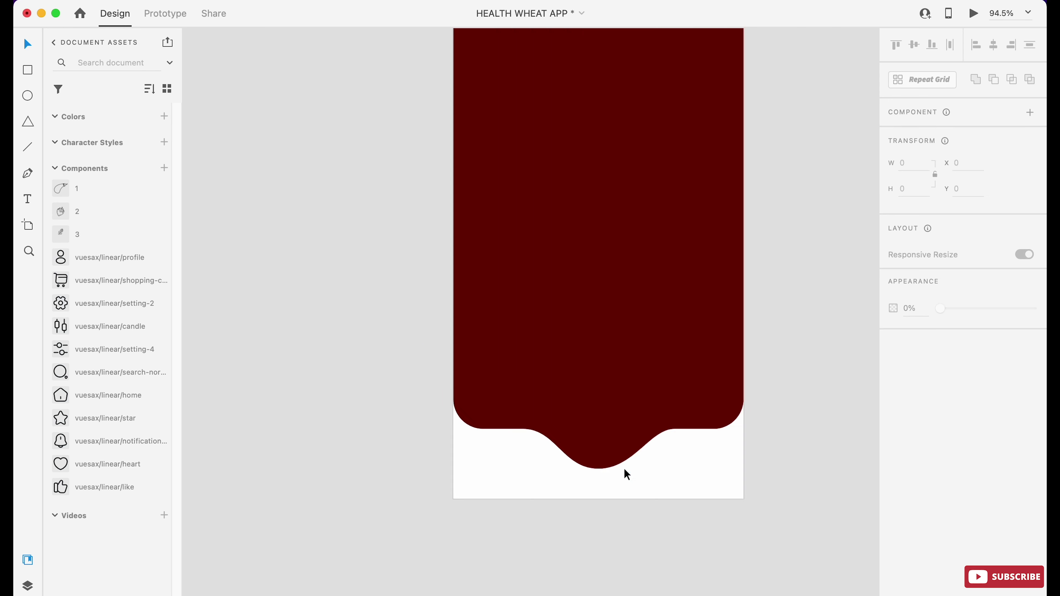
pyautogui.click(622, 464)
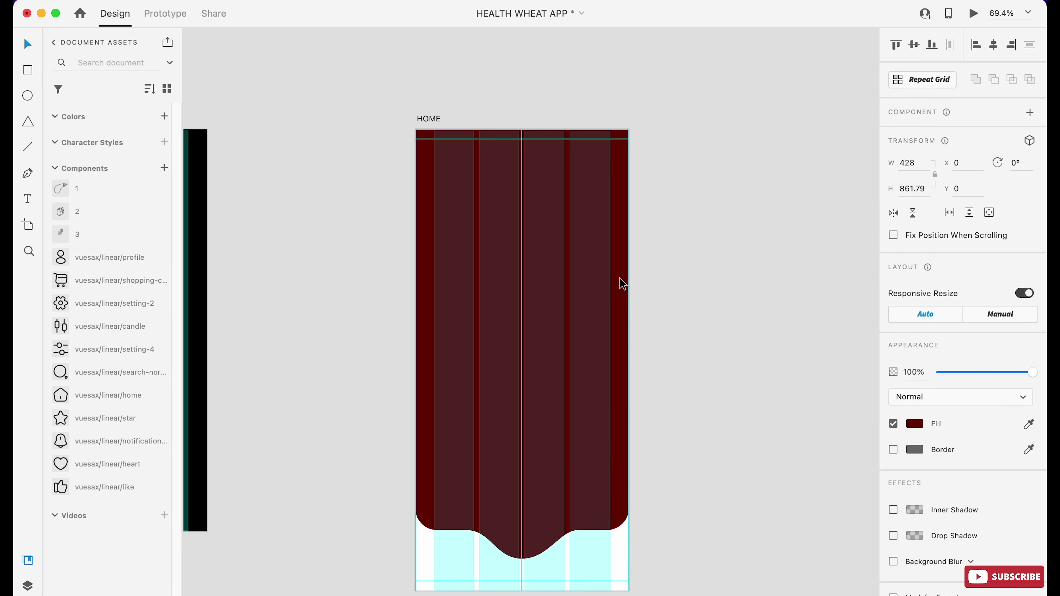
# - Place the black rice-package image as the fill of the curved shape
pyautogui.press('Escape')
pyautogui.scroll(-1, 559, 434)
pyautogui.click(187, 344)
pyautogui.moveTo(173, 289); pyautogui.dragTo(544, 320)
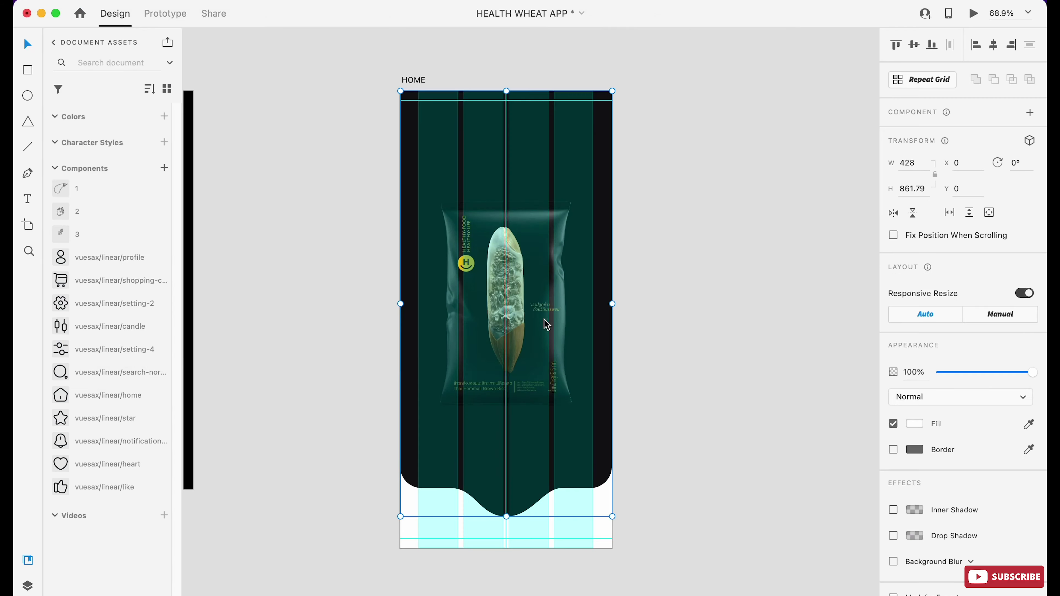
# - Enlarge the package image inside the curved shape and position it so the package runs off the artboard's right edge
pyautogui.doubleClick(544, 320)
pyautogui.scroll(-3, 589, 321)
pyautogui.moveTo(700, 220); pyautogui.dragTo(819, 149)
pyautogui.click(653, 79)
pyautogui.scroll(3, 484, 325)
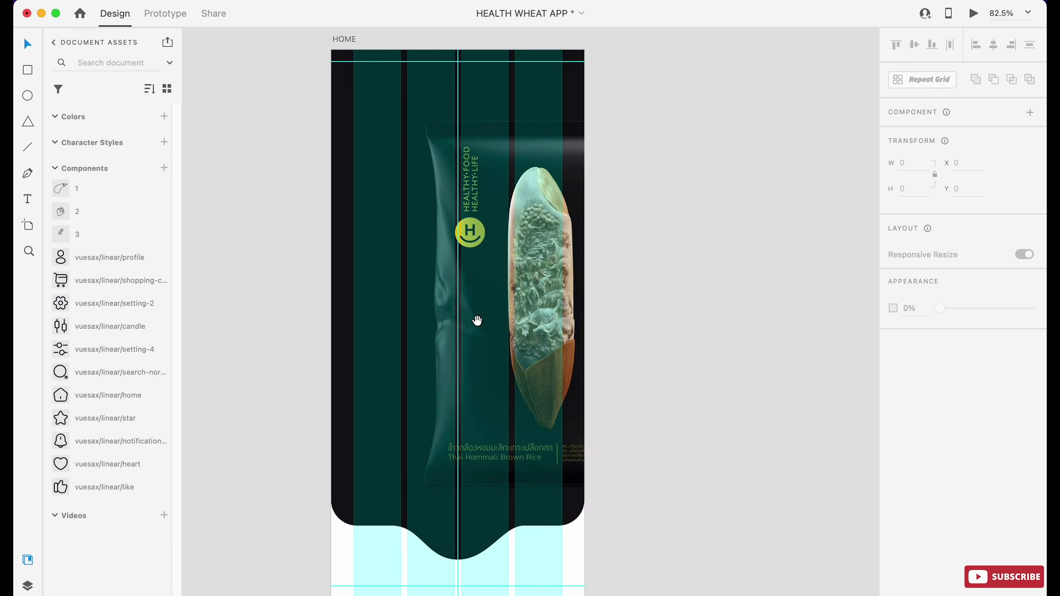
pyautogui.doubleClick(516, 357)
pyautogui.press('Escape')
pyautogui.scroll(-5, 516, 355)
# - Add the text "Wheat." near the upper-left corner of the HOME artboard
pyautogui.scroll(8, 522, 300)
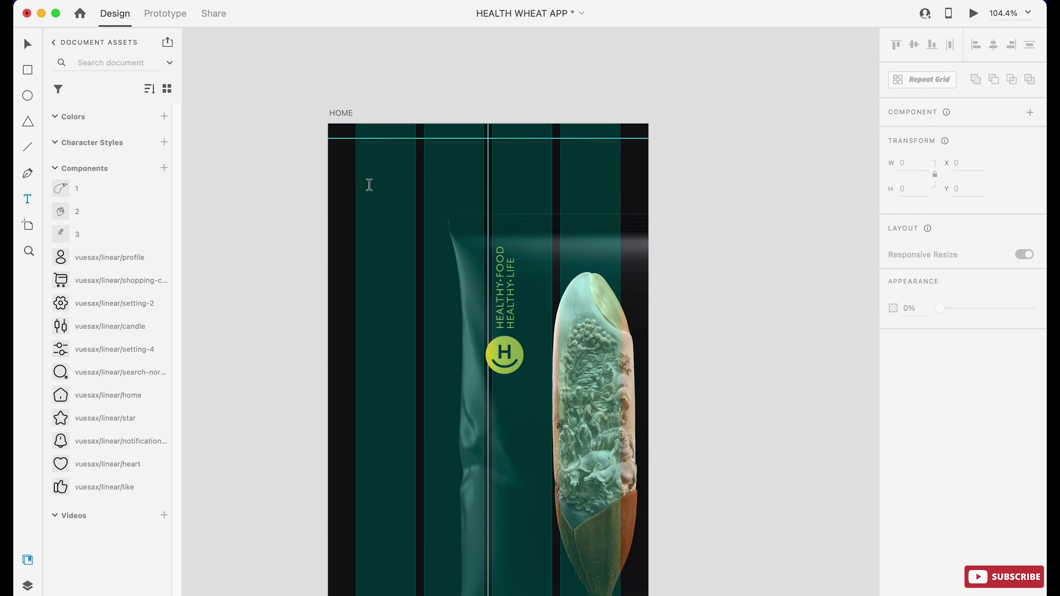
pyautogui.press('t')
pyautogui.click(356, 162)
pyautogui.write('Wheat.')
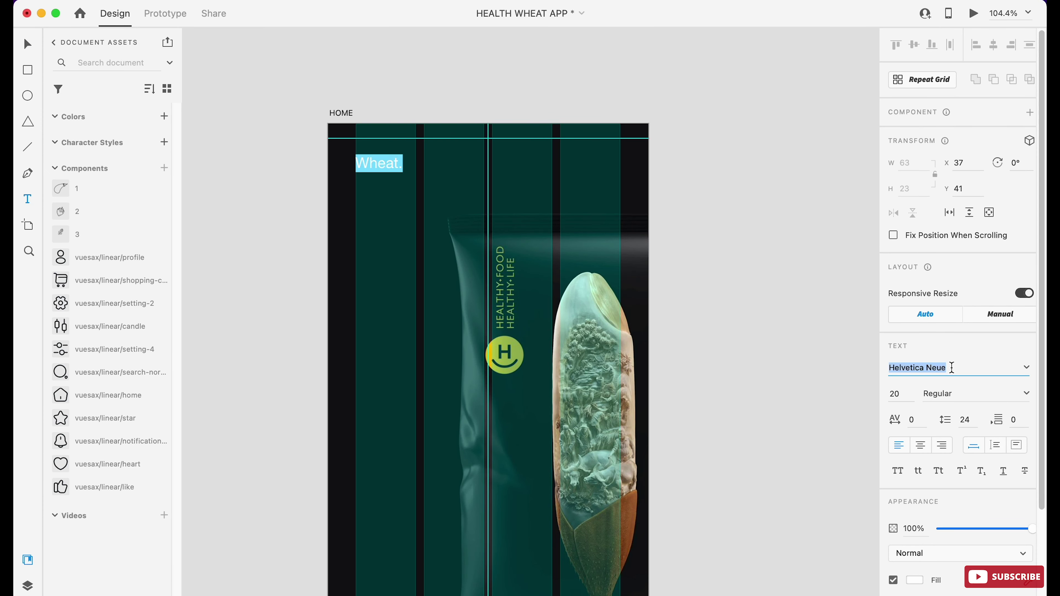
# - Format the "Wheat." text in Pandora, size 40, with character spacing 30, and nudge it just below the upper guide
pyautogui.click(911, 418)
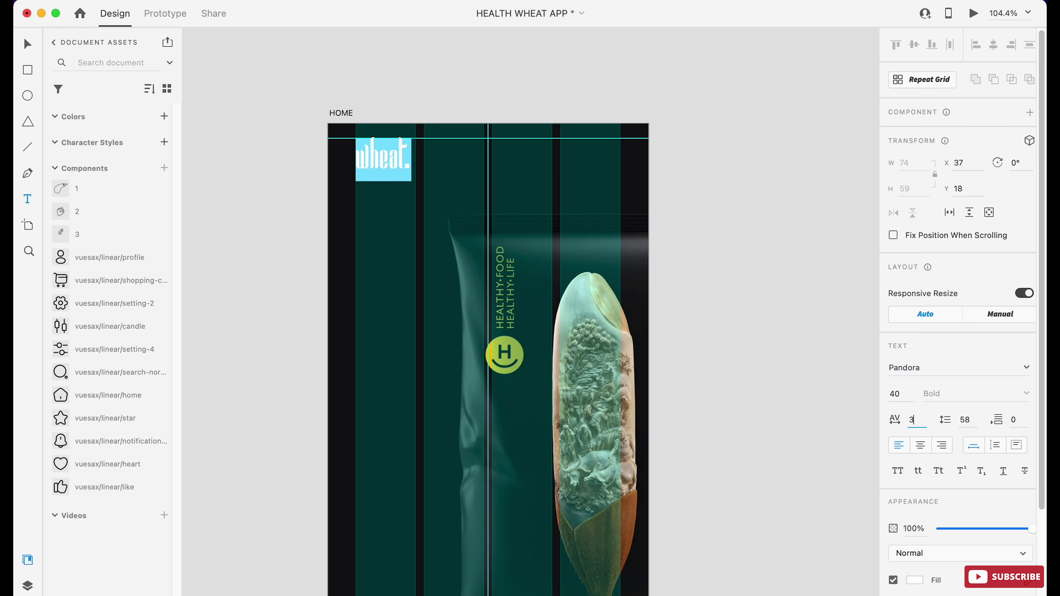
pyautogui.press('Escape')
pyautogui.press('Down')
pyautogui.press('Down')
pyautogui.scroll(5, 392, 160)
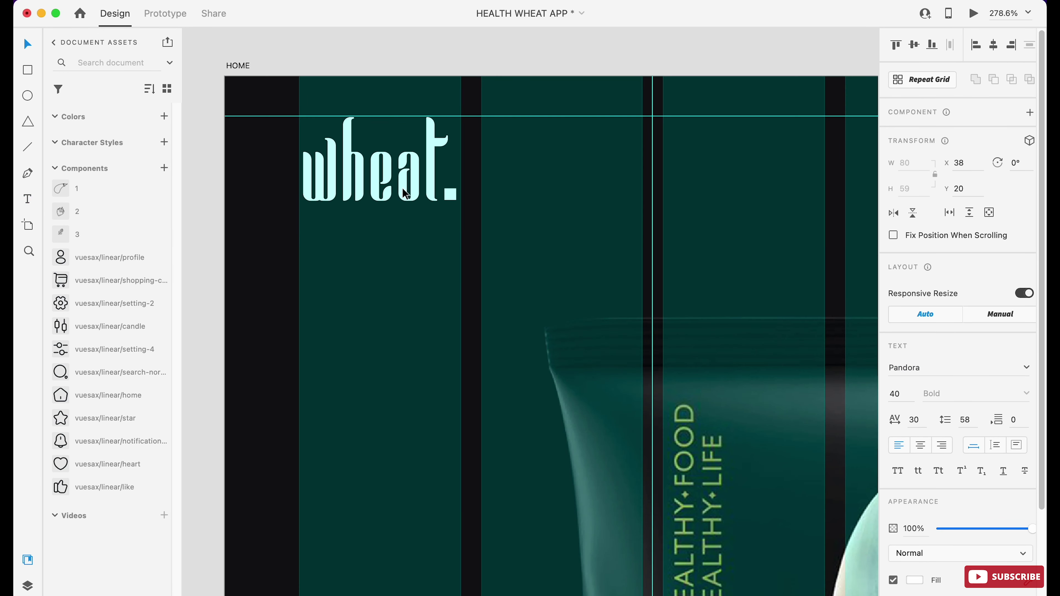
# - Copy the "A Dozen Cousins" text from Artboard – 1 to HOME at size 16, aligned below the logo at X 37, Y 195
pyautogui.scroll(-10, 442, 347)
pyautogui.hscroll(-3, 473, 280)
pyautogui.click(291, 233)
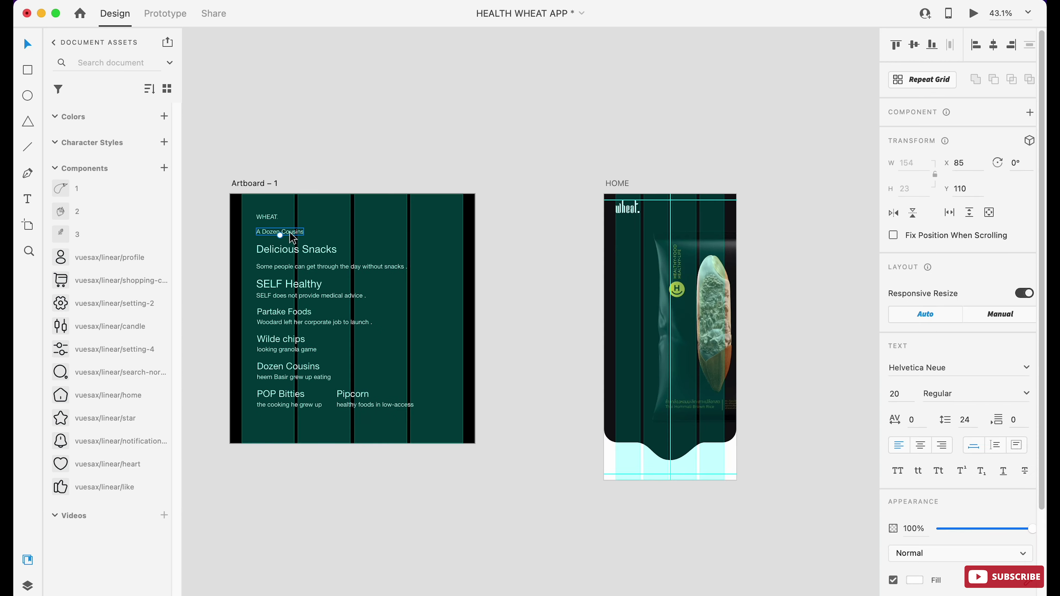
pyautogui.scroll(5, 644, 234)
pyautogui.moveTo(562, 220); pyautogui.dragTo(491, 204)
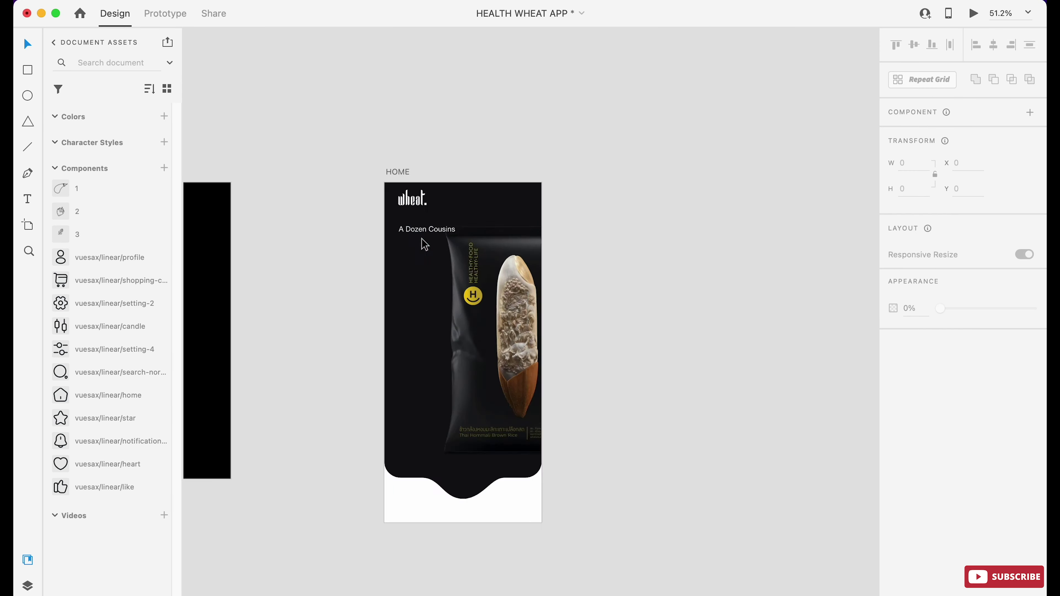
pyautogui.scroll(3, 422, 238)
pyautogui.moveTo(421, 238); pyautogui.dragTo(424, 290)
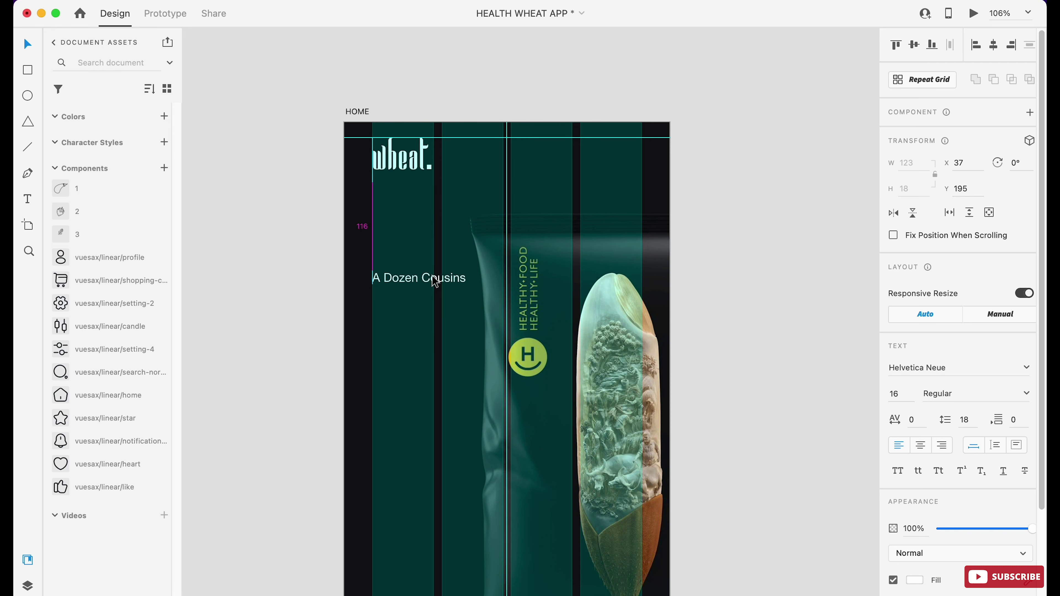
# - Add the "Delicious Snacks" heading to HOME at size 40, with "Delicious" in Bebas Neue and "Snacks" in a thin script font
pyautogui.scroll(-6, 438, 326)
pyautogui.click(249, 237)
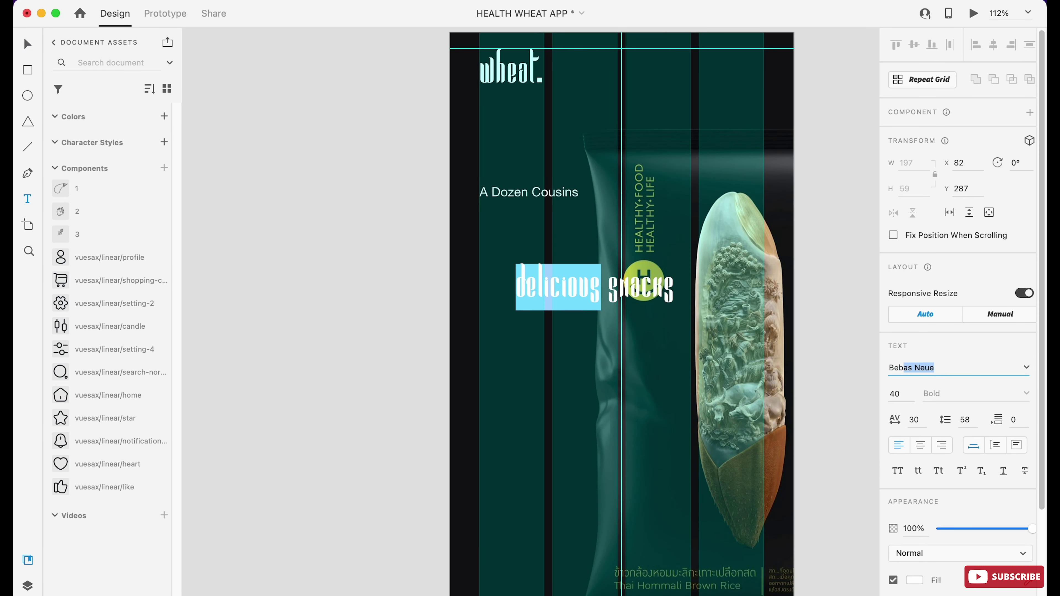
pyautogui.press('Return')
pyautogui.doubleClick(668, 289)
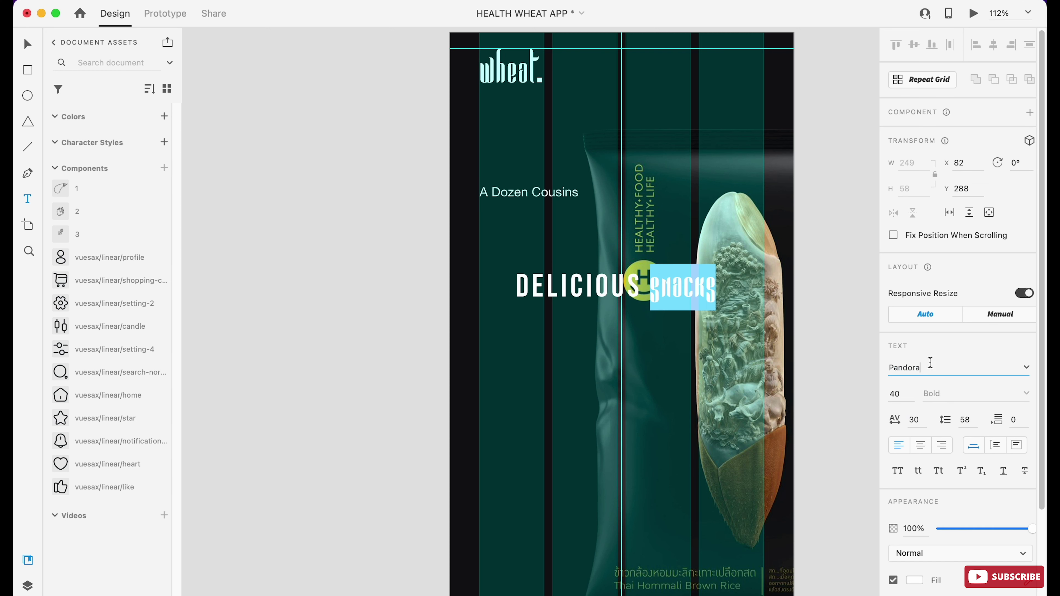
pyautogui.press('Return')
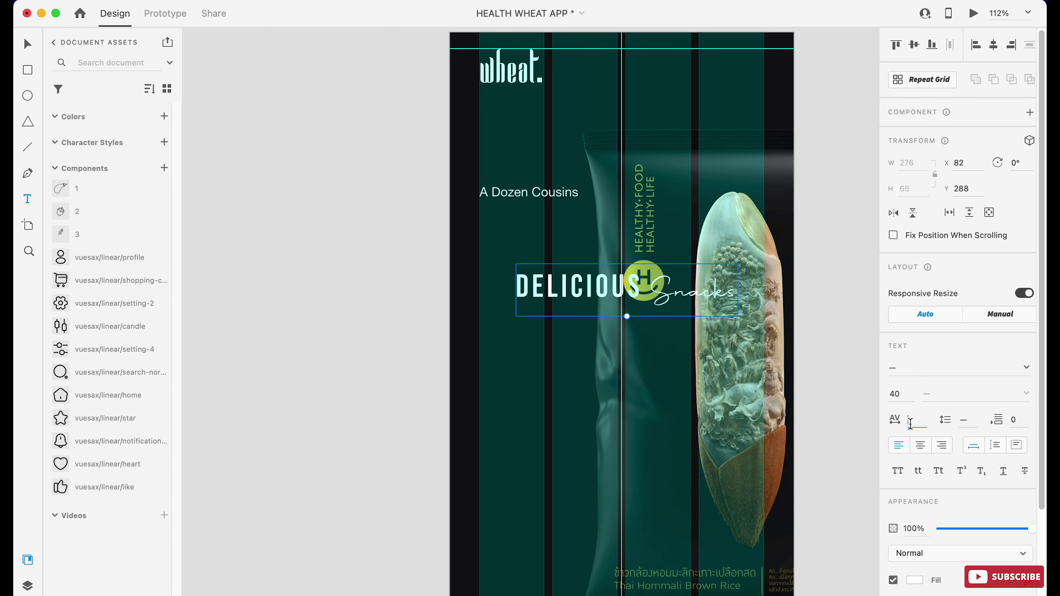
pyautogui.press('Escape')
# - Add a text box about 228 wide below the heading reading "Some people can get through the day without snacks."
pyautogui.scroll(-3, 540, 356)
pyautogui.hscroll(3, 596, 331)
pyautogui.scroll(2, 528, 304)
pyautogui.moveTo(524, 307); pyautogui.dragTo(659, 324)
pyautogui.write('some people can get through the day without snacks.')
# - Format the paragraph in Poppins Medium, size 12, with line spacing 16
pyautogui.press('super+a')
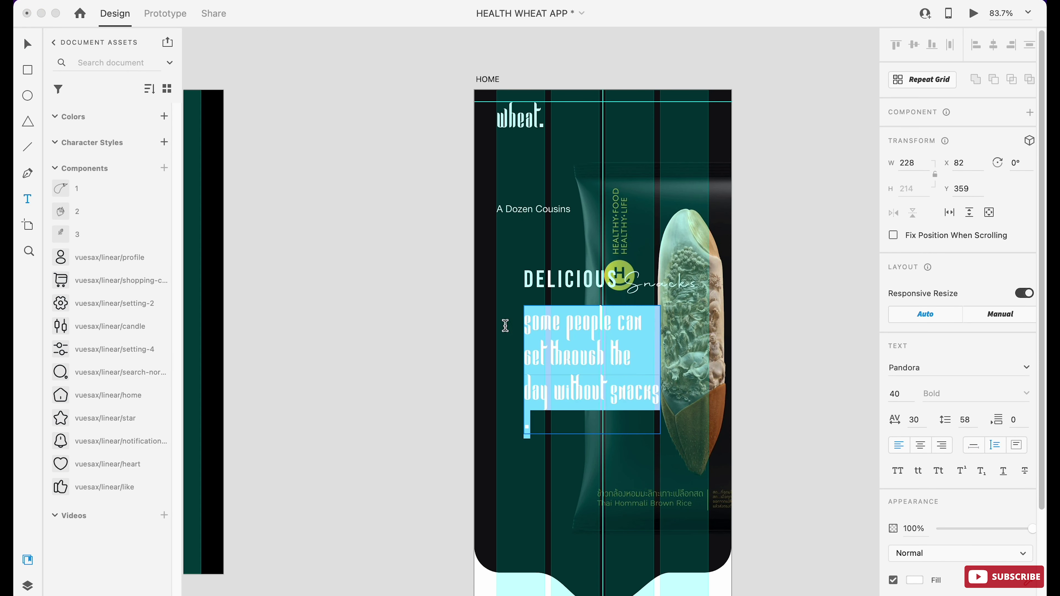
pyautogui.press('Tab')
pyautogui.write('12')
pyautogui.press('Tab')
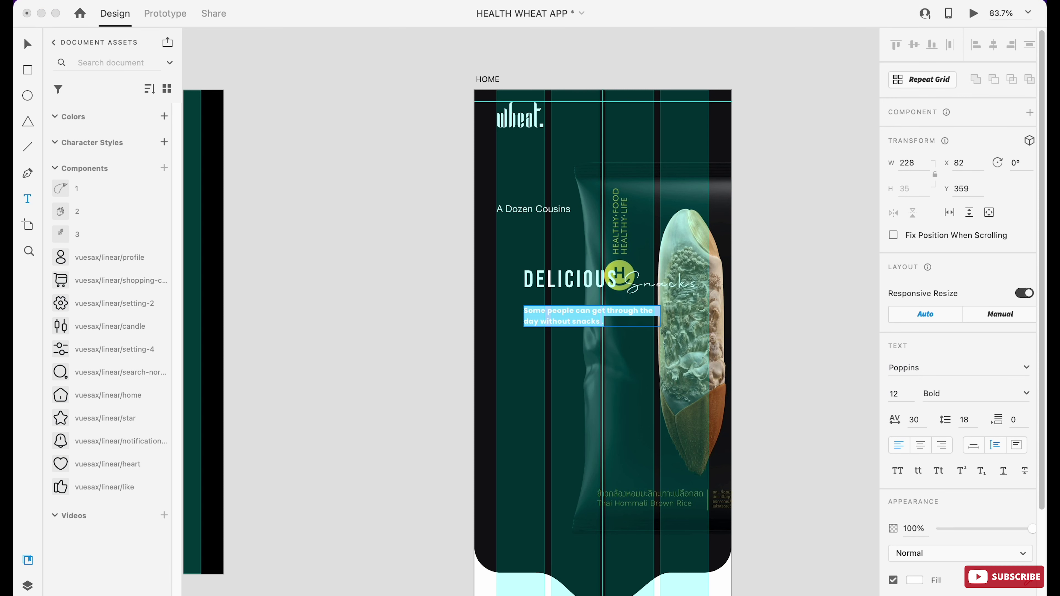
pyautogui.write('Medium')
pyautogui.press('Return')
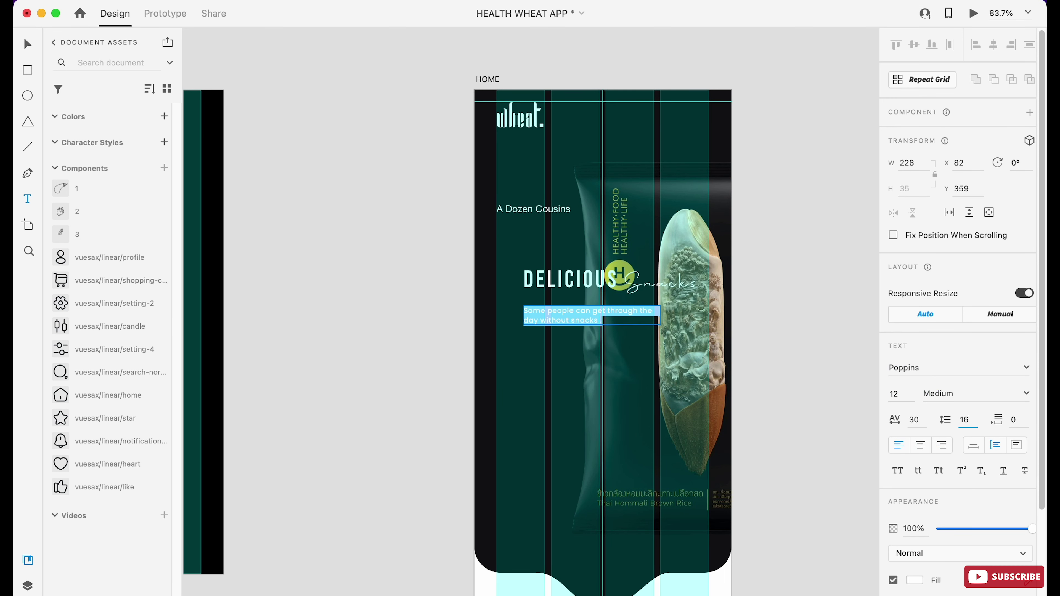
pyautogui.press('Escape')
# - Recolor the word "snacks" in the paragraph to the gold of the package logo
pyautogui.scroll(5, 596, 327)
pyautogui.doubleClick(503, 311)
pyautogui.hotkey('ctrl', 'c')
pyautogui.click(628, 143)
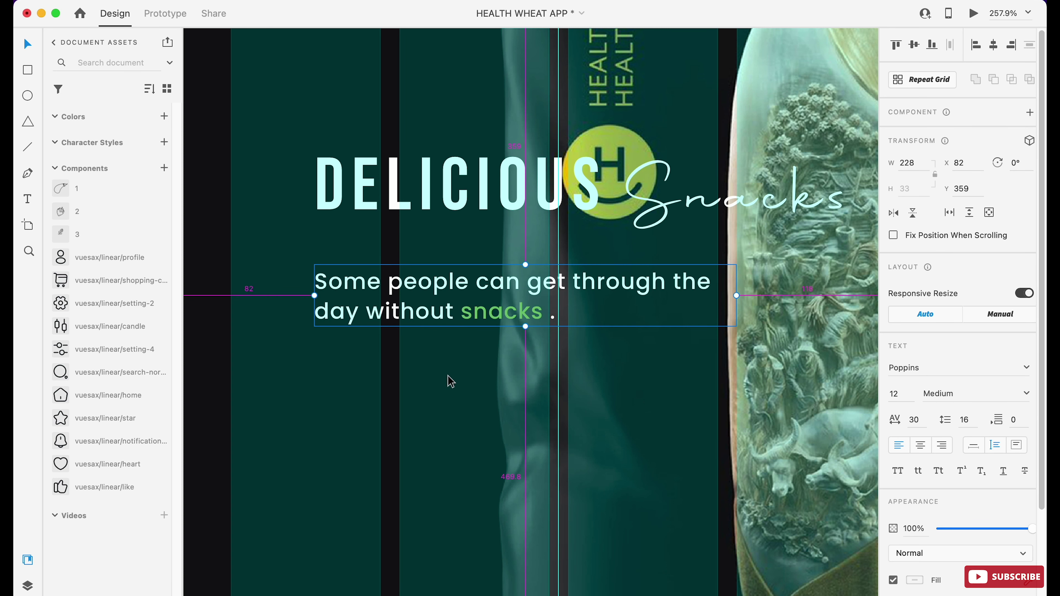
pyautogui.scroll(-5, 459, 375)
pyautogui.click(369, 46)
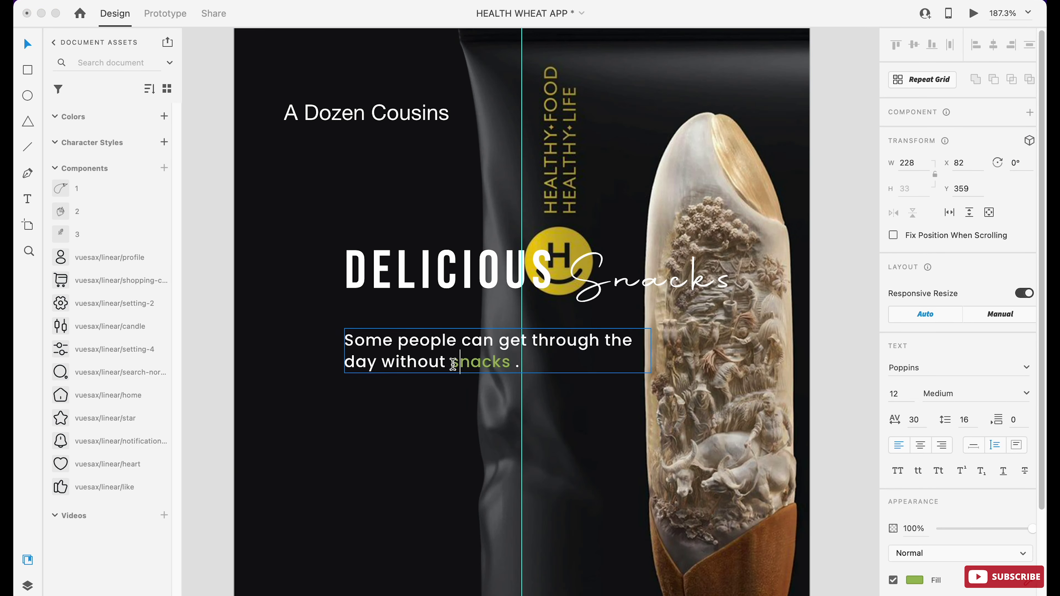
pyautogui.press('Escape')
# - Move the paragraph up to Y 337 directly beneath the heading and group the two texts
pyautogui.scroll(-5, 364, 291)
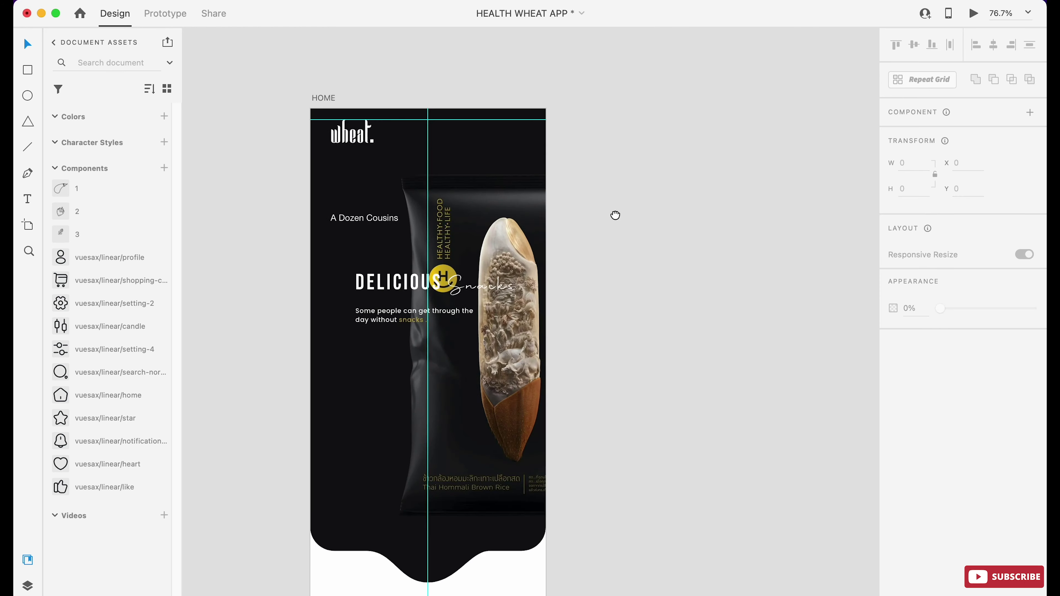
pyautogui.scroll(-2, 425, 347)
pyautogui.scroll(3, 425, 347)
pyautogui.click(438, 296)
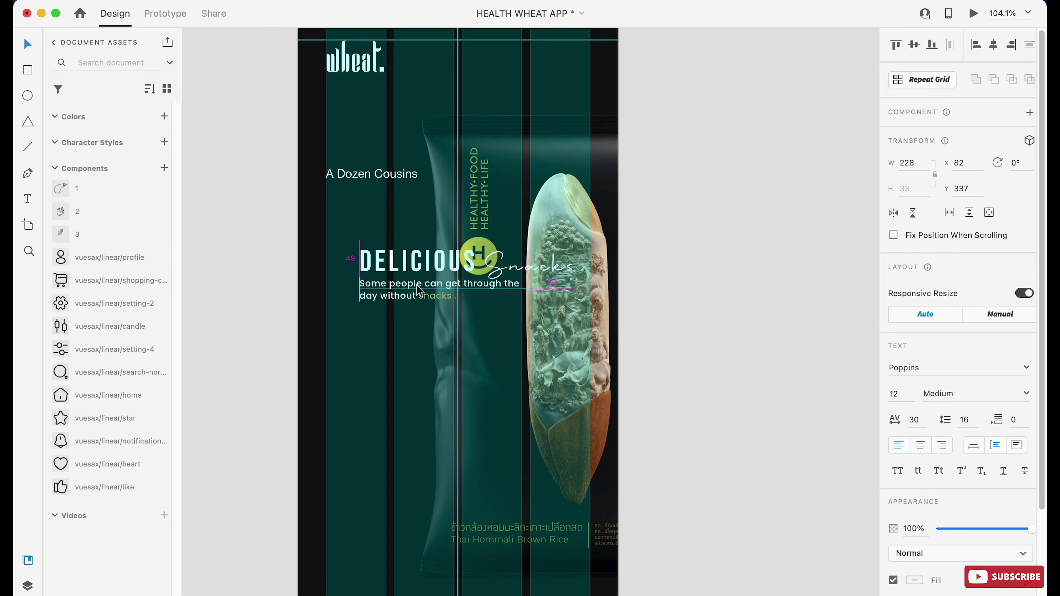
pyautogui.press('super+g')
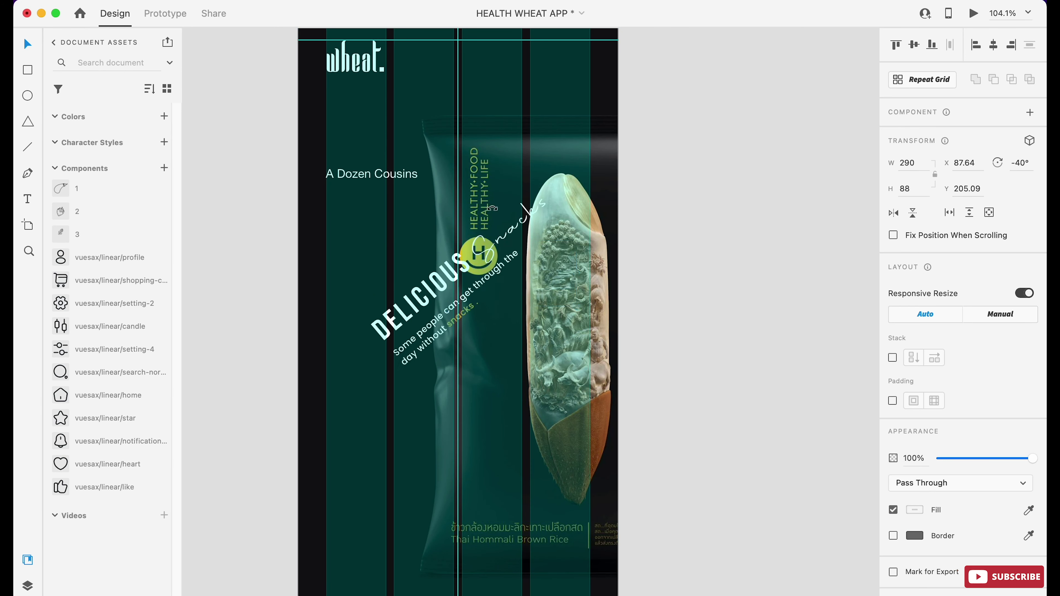
# - Rotate the heading group to -90° and place it along the left column at X 27, Y 324
pyautogui.moveTo(472, 334); pyautogui.dragTo(333, 422)
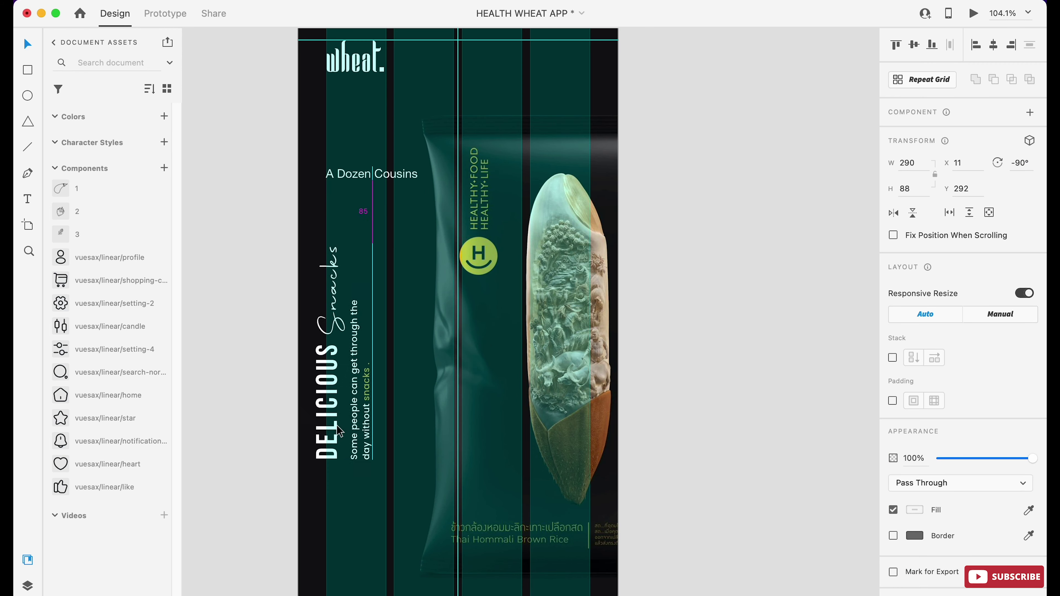
pyautogui.scroll(-5, 390, 420)
pyautogui.scroll(5, 415, 310)
pyautogui.moveTo(414, 309); pyautogui.dragTo(411, 336)
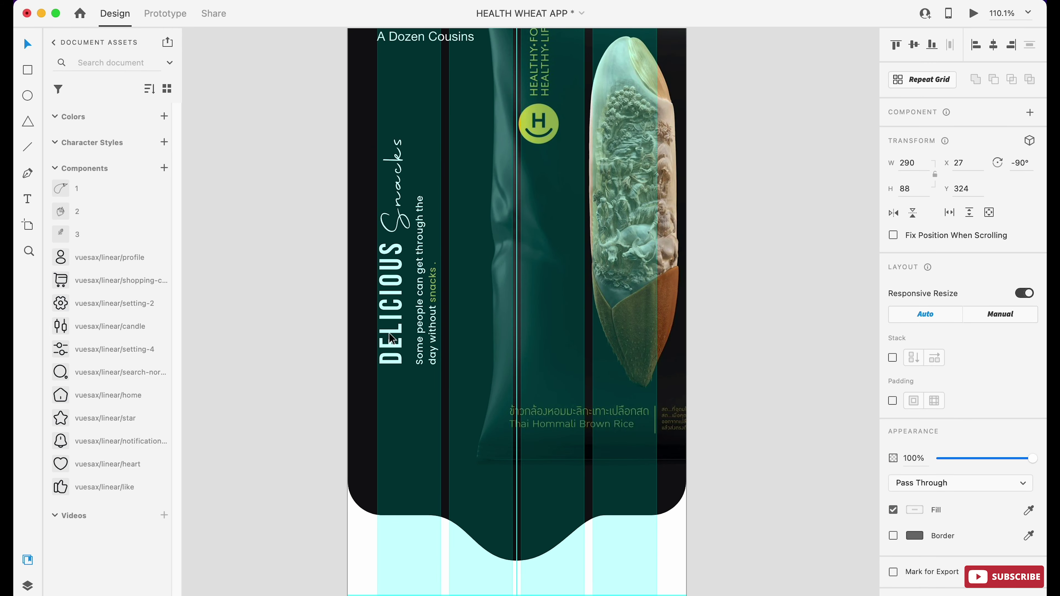
pyautogui.click(737, 330)
# - Draw a circle inside the shape's bottom bulge and centre it on the vertical guide
pyautogui.scroll(-5, 736, 330)
pyautogui.scroll(8, 563, 461)
pyautogui.press('e')
pyautogui.moveTo(468, 297); pyautogui.dragTo(550, 377)
pyautogui.moveTo(520, 338); pyautogui.dragTo(508, 337)
# - Give the circle a translucent light gradient fill and a thin light border
pyautogui.click(915, 450)
pyautogui.click(884, 476)
pyautogui.click(914, 423)
pyautogui.click(915, 423)
pyautogui.click(773, 327)
pyautogui.click(776, 353)
pyautogui.moveTo(886, 412); pyautogui.dragTo(886, 418)
pyautogui.moveTo(500, 297); pyautogui.dragTo(525, 283)
pyautogui.click(600, 531)
# - Draw an open, right-pointing chevron inside the circle with the Pen tool
pyautogui.press('p')
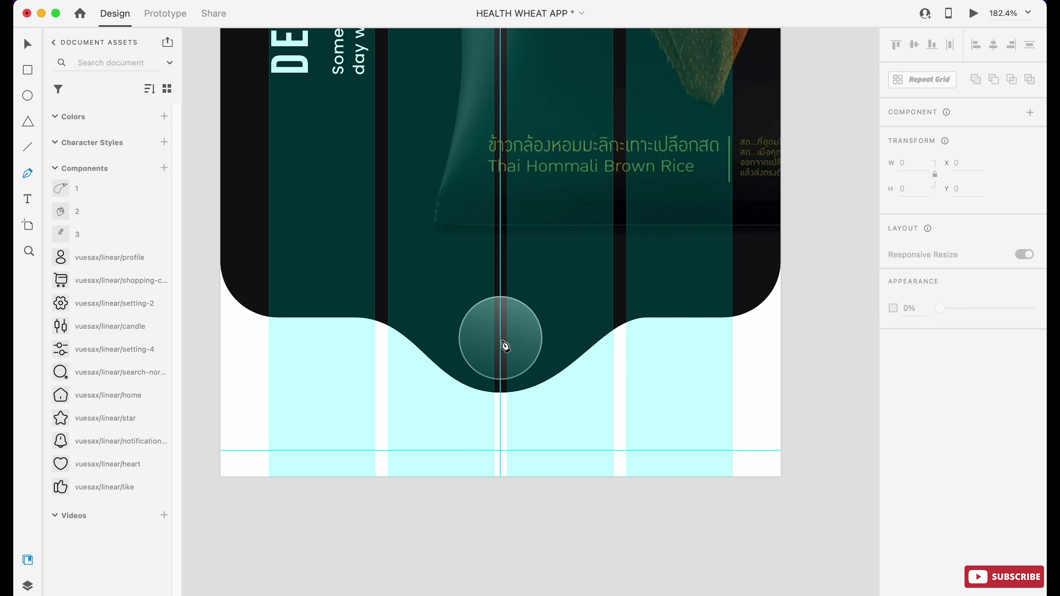
pyautogui.click(500, 327)
pyautogui.click(514, 341)
pyautogui.click(500, 355)
pyautogui.press('Escape')
# - Give the chevron a white size 2 outline with rounded caps and joins, sized about 5.6 × 11.3
pyautogui.scroll(5, 499, 355)
pyautogui.click(915, 449)
pyautogui.moveTo(793, 417); pyautogui.dragTo(709, 339)
pyautogui.press('Escape')
pyautogui.scroll(10, 520, 322)
pyautogui.moveTo(519, 318)
pyautogui.mouseDown()
pyautogui.moveTo(520, 327)
pyautogui.moveTo(541, 273)
pyautogui.moveTo(509, 304)
pyautogui.mouseUp()
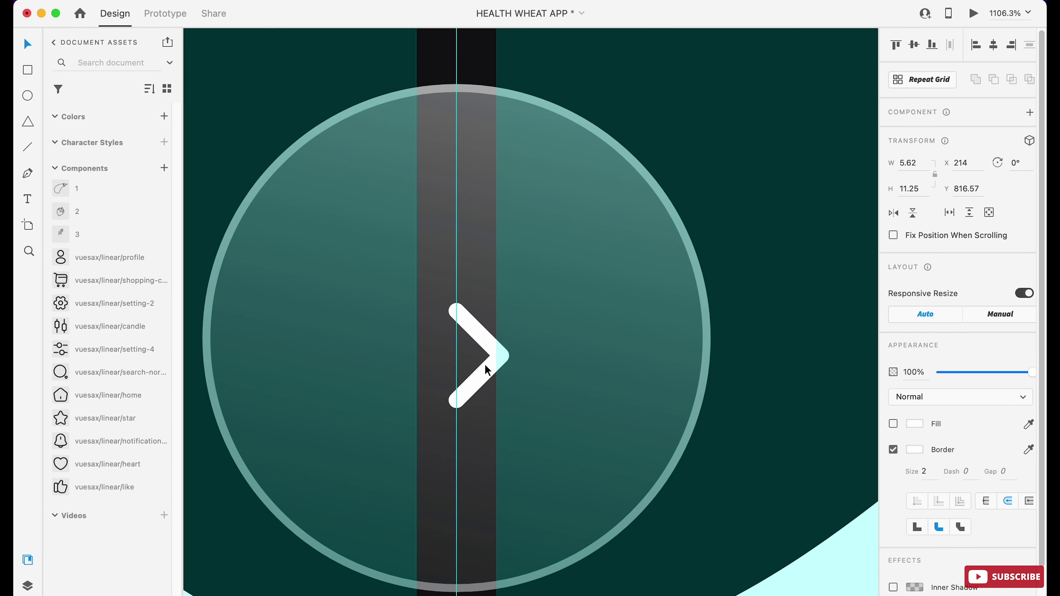
# - Open the prototype preview and close it again
pyautogui.scroll(-10, 487, 370)
pyautogui.click(539, 456)
pyautogui.press('super+Return')
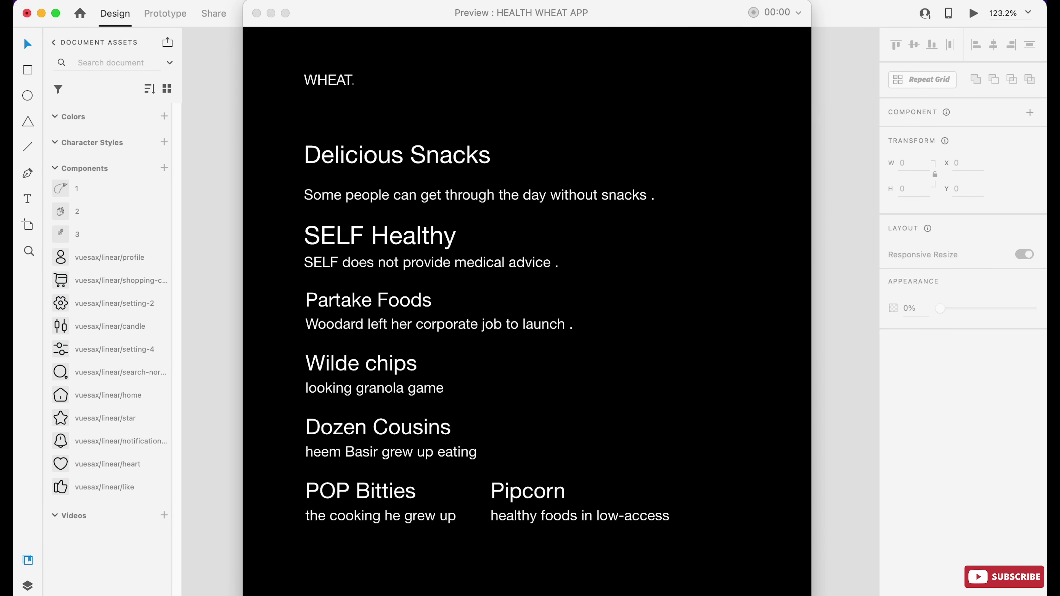
pyautogui.press('super+w')
# - Enlarge the chevron to about 6.8 × 13.5 with a 2.5 outline and centre it in the circle
pyautogui.press('super+3')
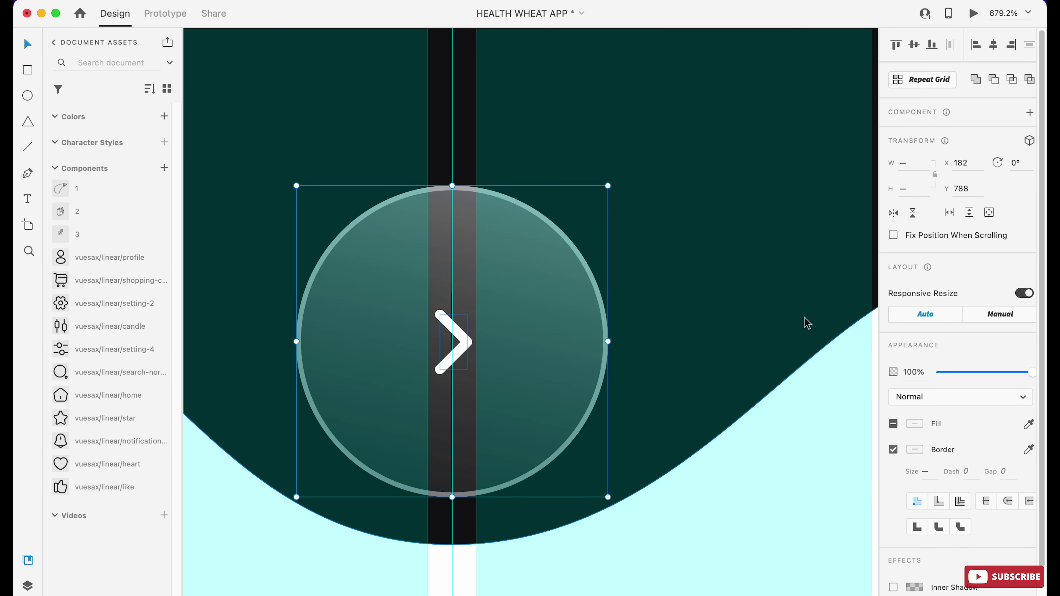
pyautogui.doubleClick(461, 334)
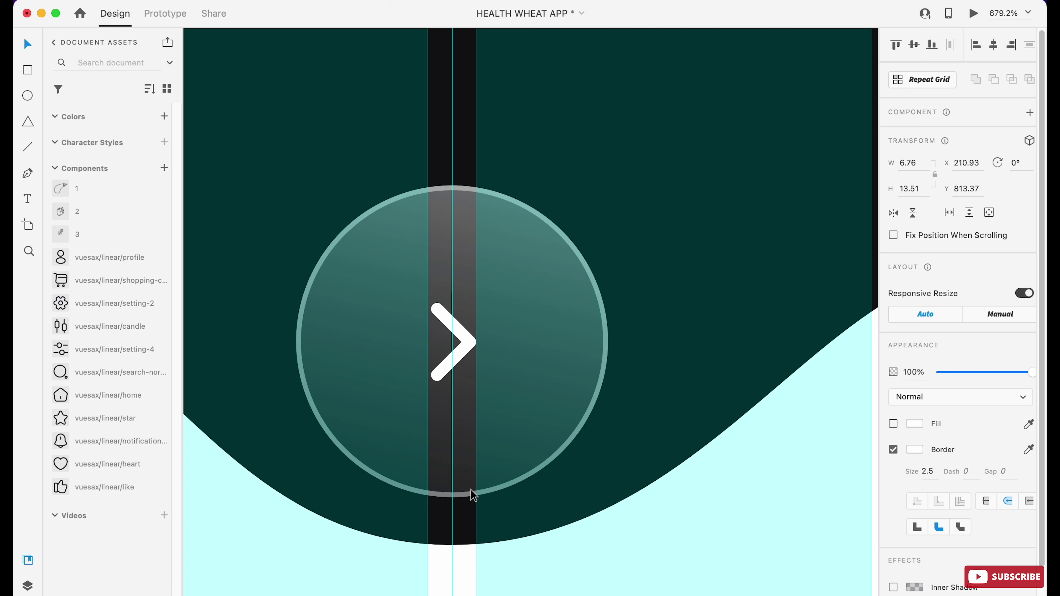
pyautogui.press('super+a')
pyautogui.hotkey('shift', 'c')
# - Group the chevron with the circle and scale the button down to 60 × 60
pyautogui.scroll(-5, 565, 329)
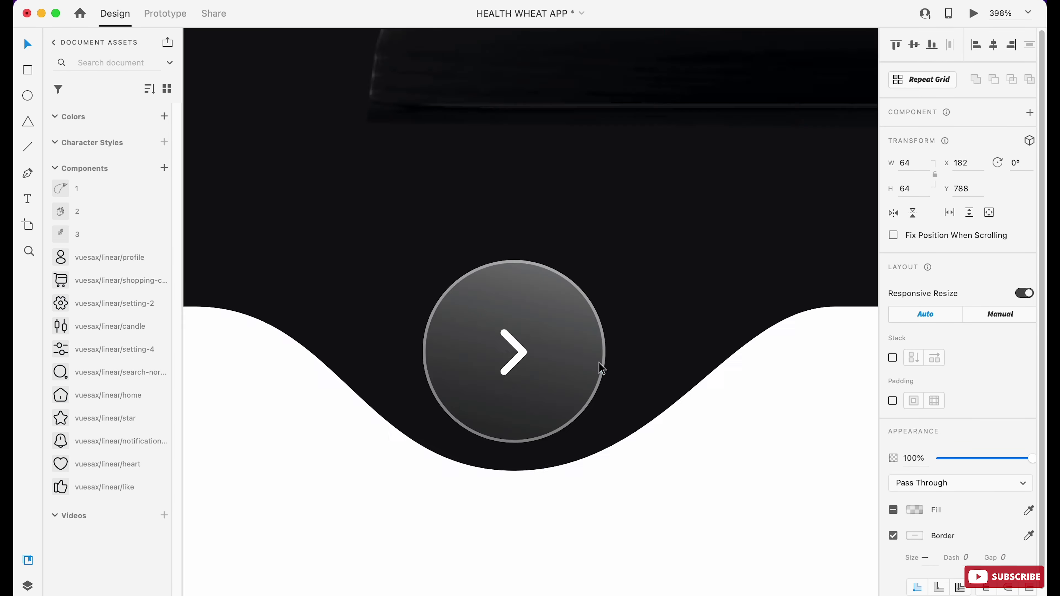
pyautogui.press('super+g')
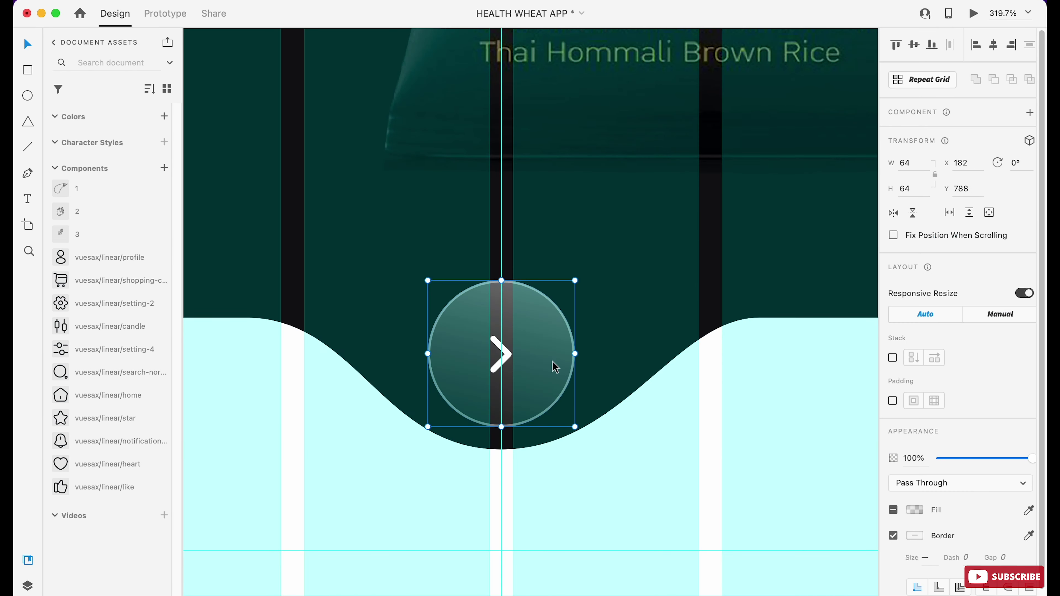
pyautogui.scroll(-5, 527, 381)
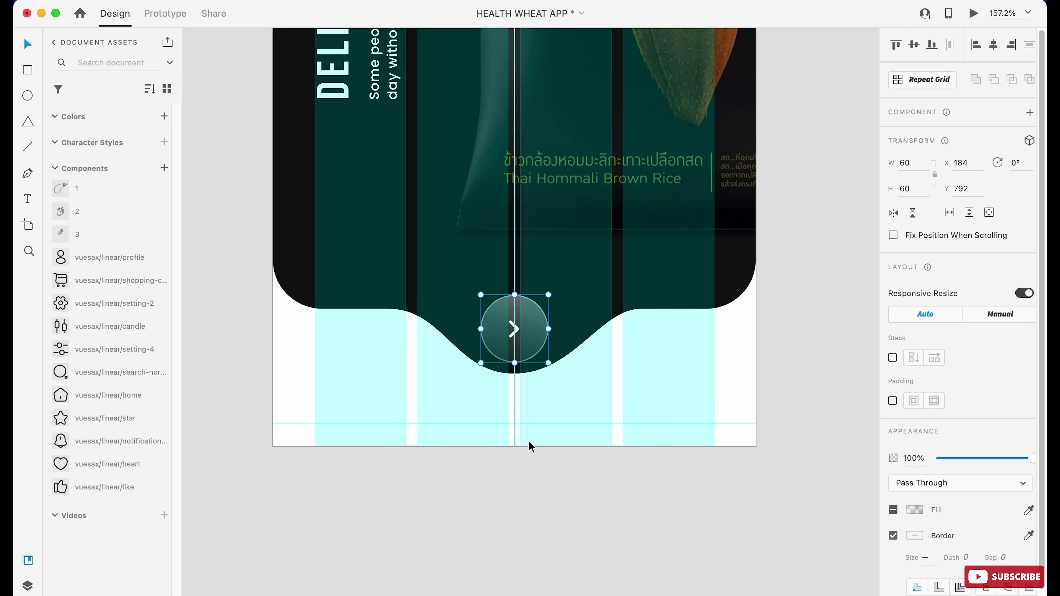
# - Add the text Login in black Poppins Medium 12 below the button, centred on the vertical guide
pyautogui.press('t')
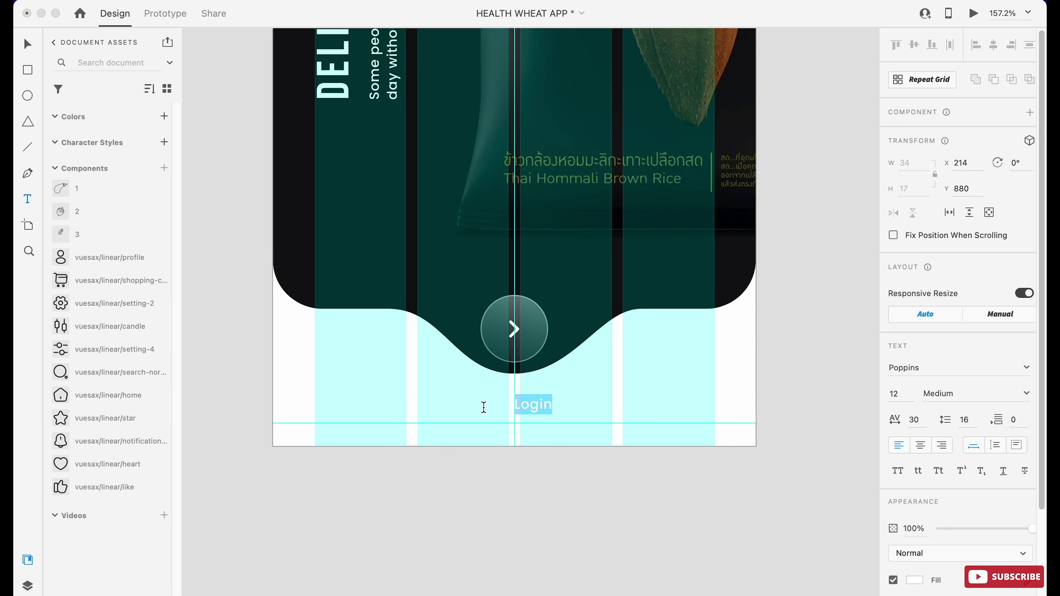
pyautogui.click(914, 580)
pyautogui.click(747, 547)
pyautogui.click(699, 539)
pyautogui.moveTo(541, 408); pyautogui.dragTo(518, 403)
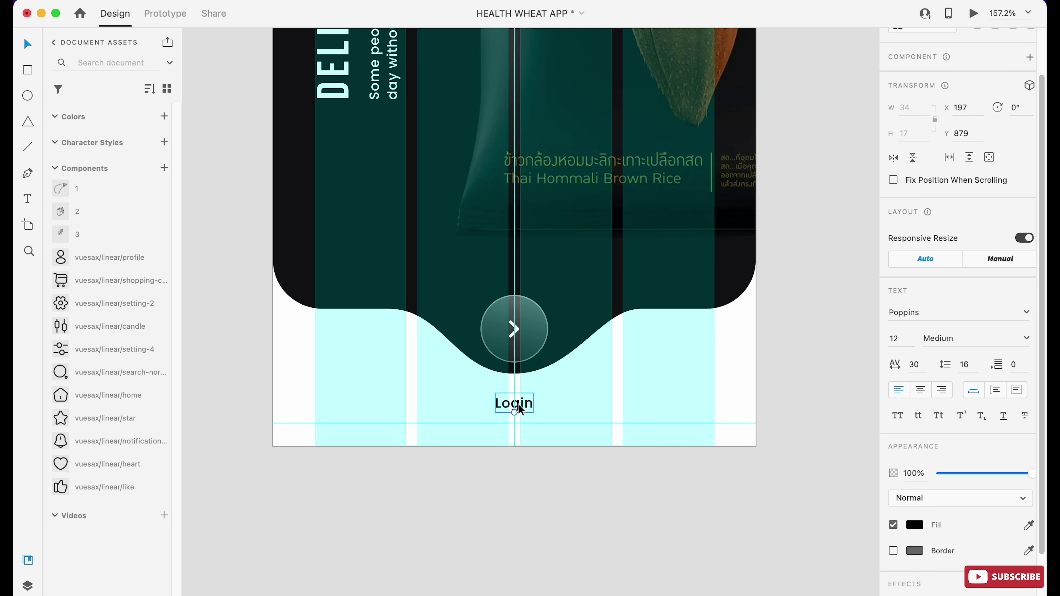
# - Set the Login text's character spacing to 50
pyautogui.scroll(10, 520, 405)
pyautogui.scroll(2, 995, 55)
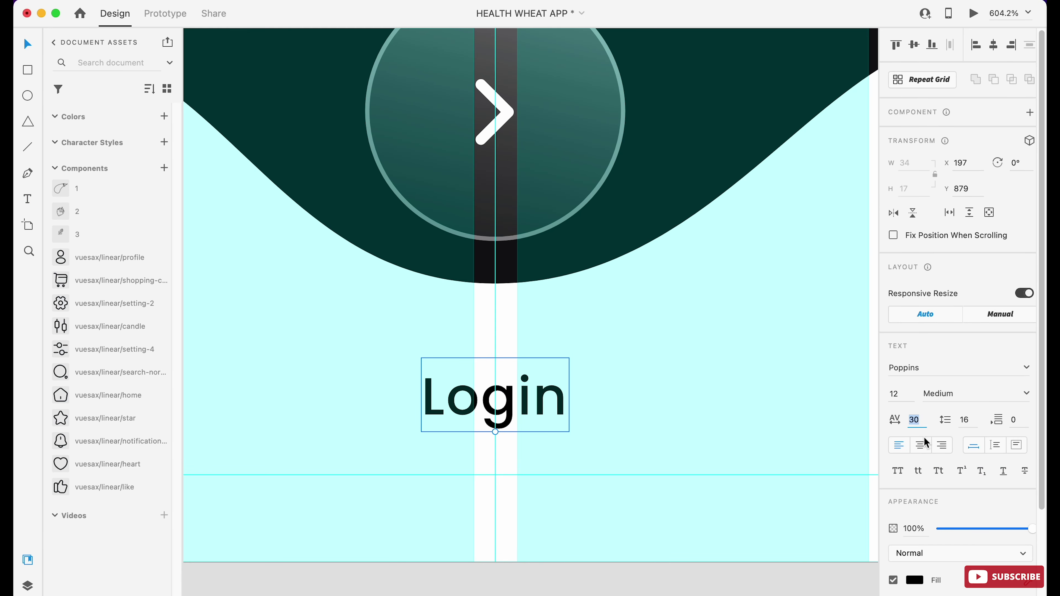
pyautogui.write('50')
pyautogui.press('Return')
pyautogui.press('Escape')
pyautogui.scroll(-15, 489, 501)
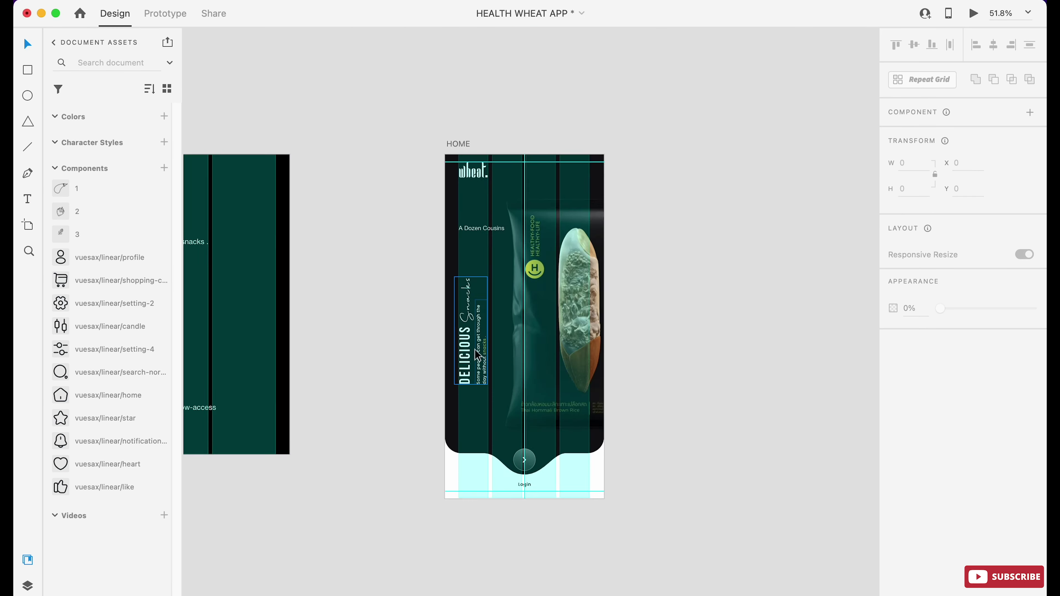
# - Lighten the column colour of the HOME artboard's layout grid
pyautogui.scroll(3, 480, 371)
pyautogui.click(383, 46)
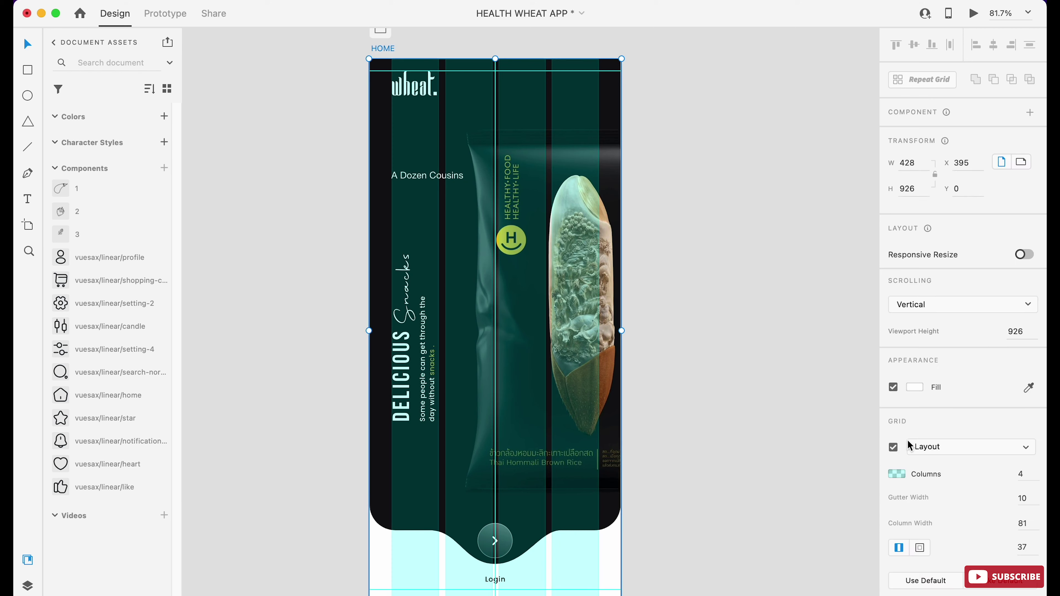
pyautogui.click(914, 387)
pyautogui.click(958, 480)
# - Enlarge the Login text to size 15
pyautogui.click(496, 579)
pyautogui.scroll(5, 499, 578)
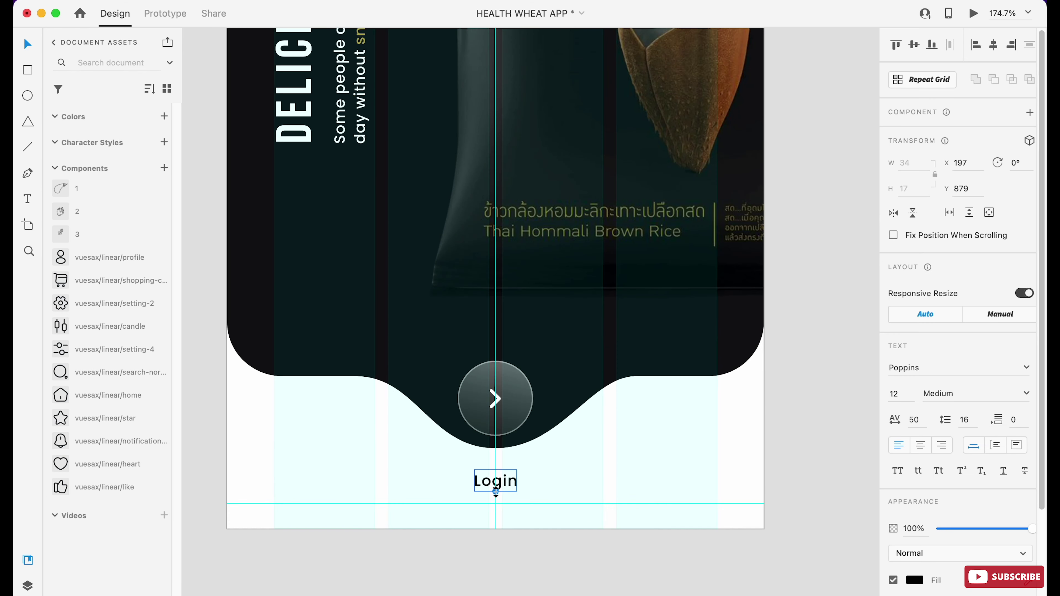
pyautogui.press('super+0')
pyautogui.click(973, 13)
pyautogui.click(960, 17)
# - Duplicate the HOME artboard and delete all the copied content from the duplicate
pyautogui.click(390, 60)
pyautogui.press('super+d')
pyautogui.hscroll(3, 558, 202)
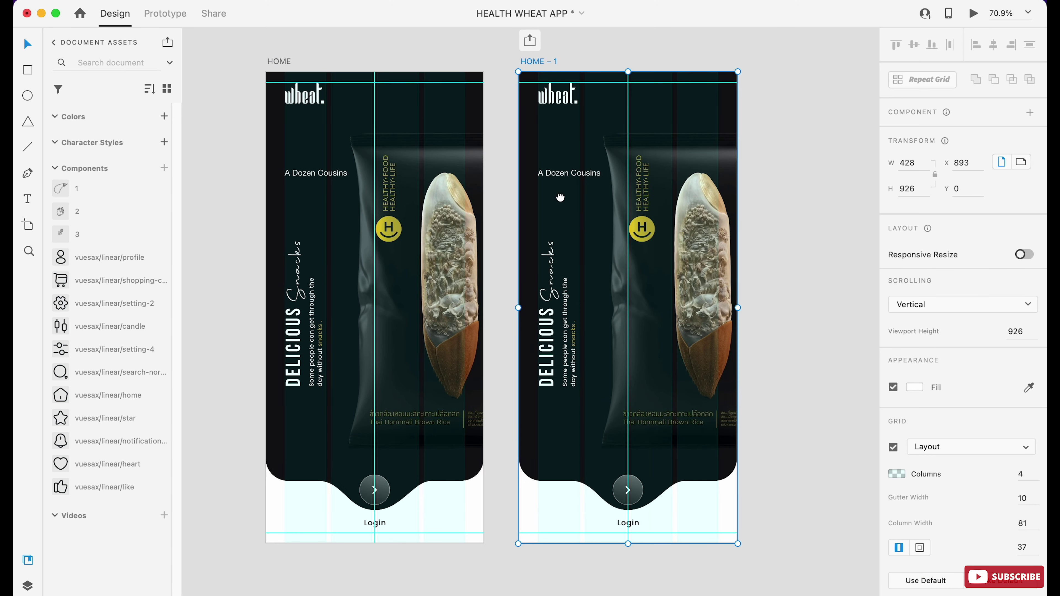
pyautogui.press('Delete')
pyautogui.click(613, 332)
pyautogui.press('Delete')
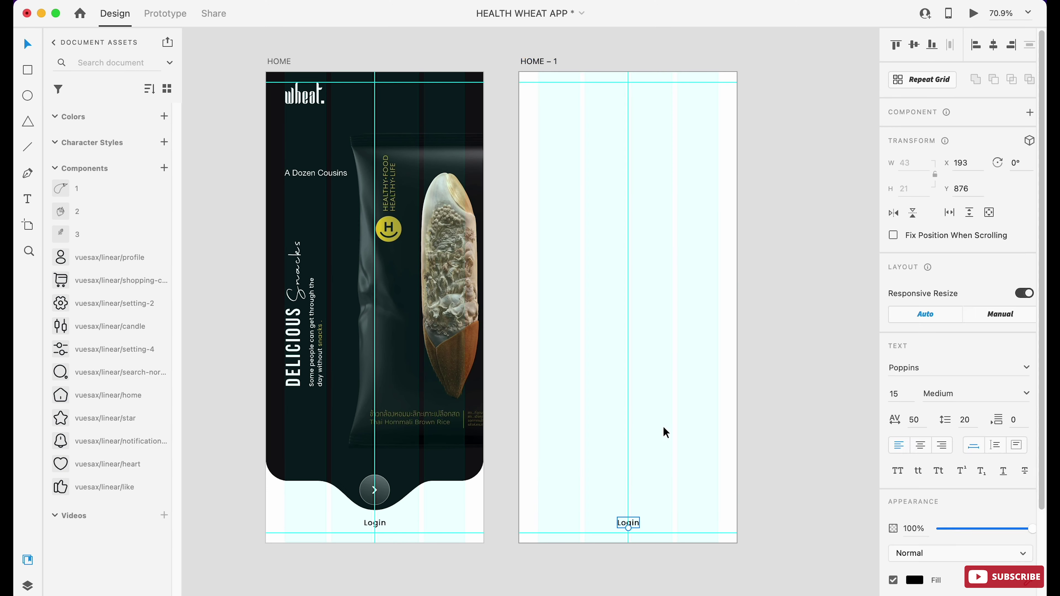
pyautogui.press('Delete')
# - Paste the rotated heading and paragraph group at the top of the empty artboard and colour its text black
pyautogui.write('Some people can get through the day without snacks.')
pyautogui.press('super+v')
pyautogui.press('Escape')
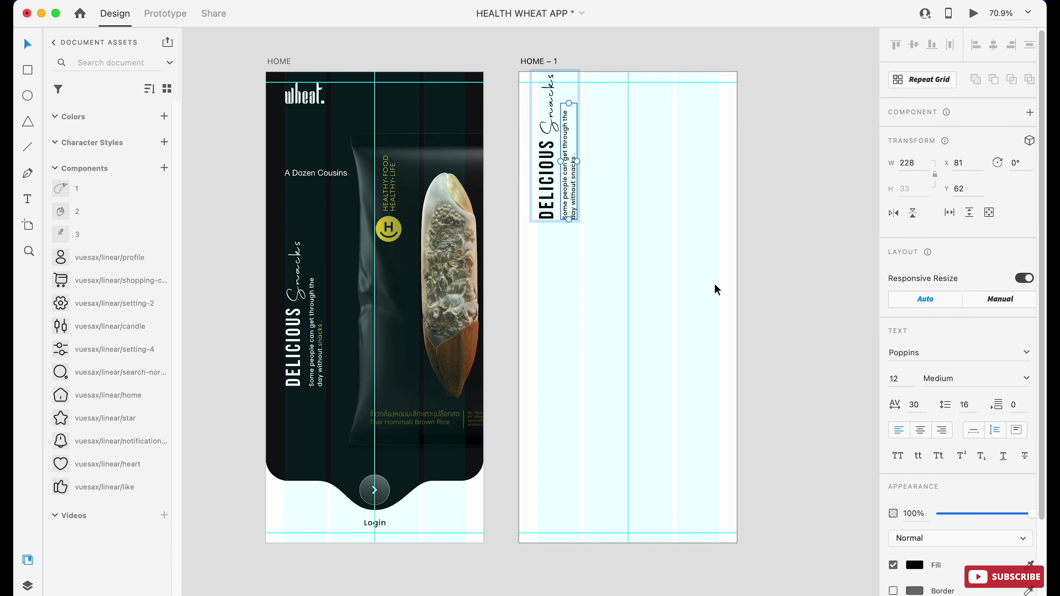
# - Change the pasted heading to SELF HEALTHY and the paragraph to "SELF does not provide medical advice ."
pyautogui.scroll(-5, 672, 270)
pyautogui.scroll(5, 492, 267)
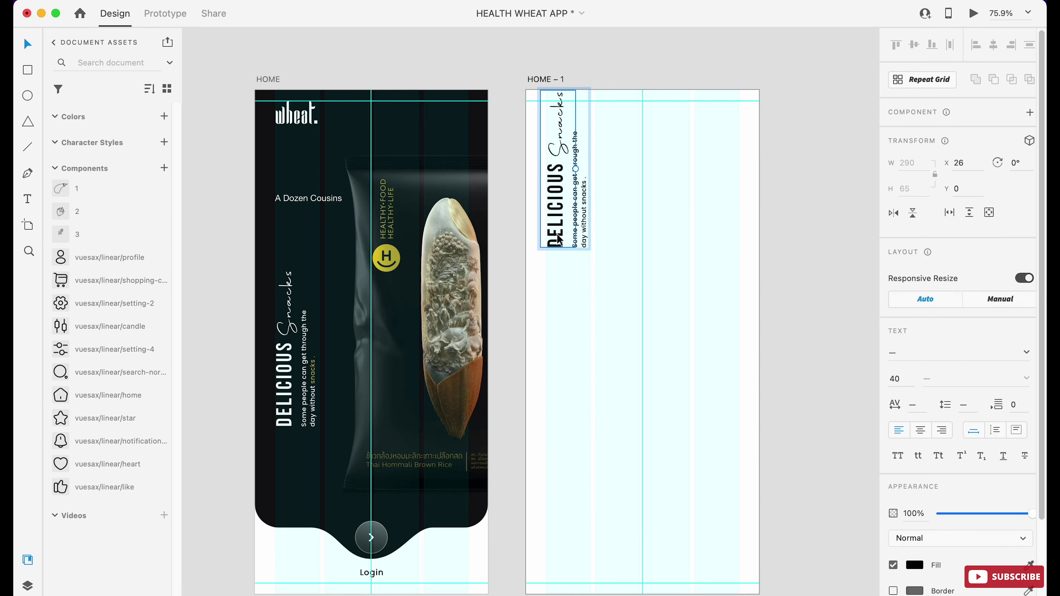
pyautogui.press('super+v')
pyautogui.scroll(-3, 417, 294)
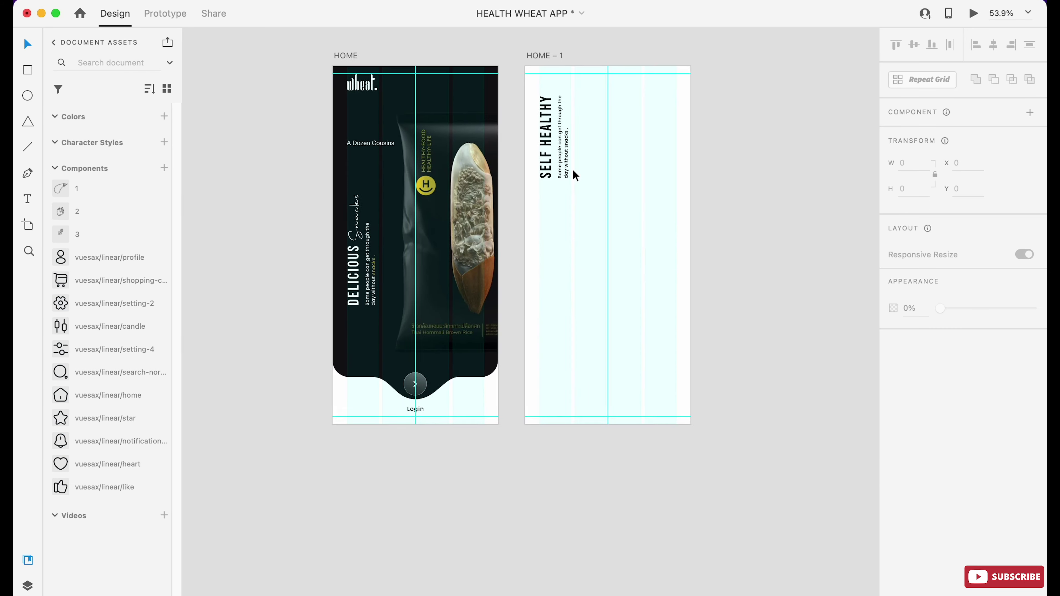
pyautogui.scroll(5, 573, 169)
pyautogui.doubleClick(508, 284)
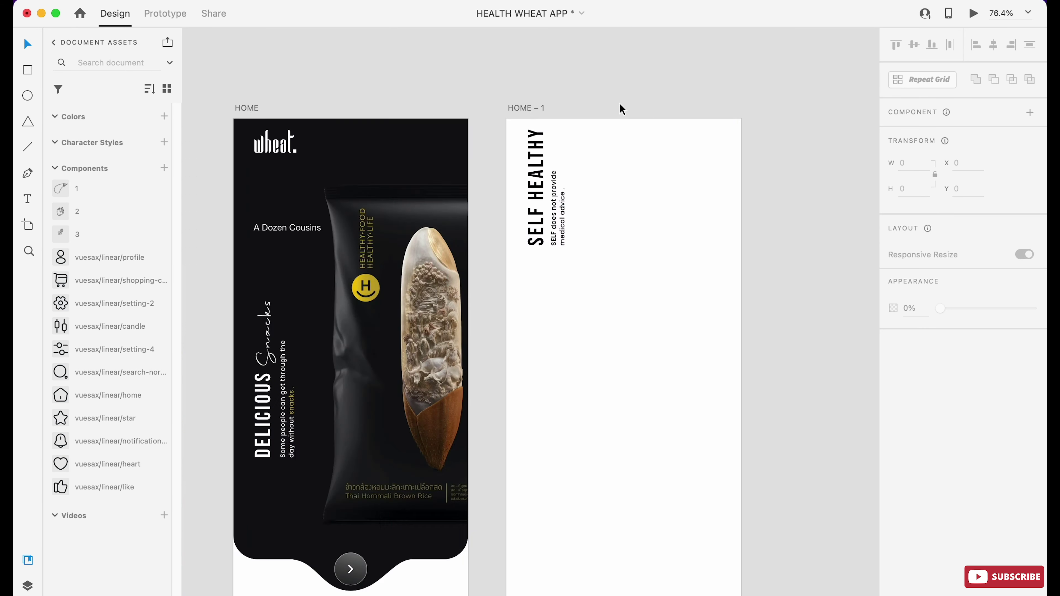
# - Draw a square of about 167 × 167 in the upper-right area of the HOME – 1 artboard
pyautogui.press('r')
pyautogui.moveTo(560, 159); pyautogui.dragTo(651, 289)
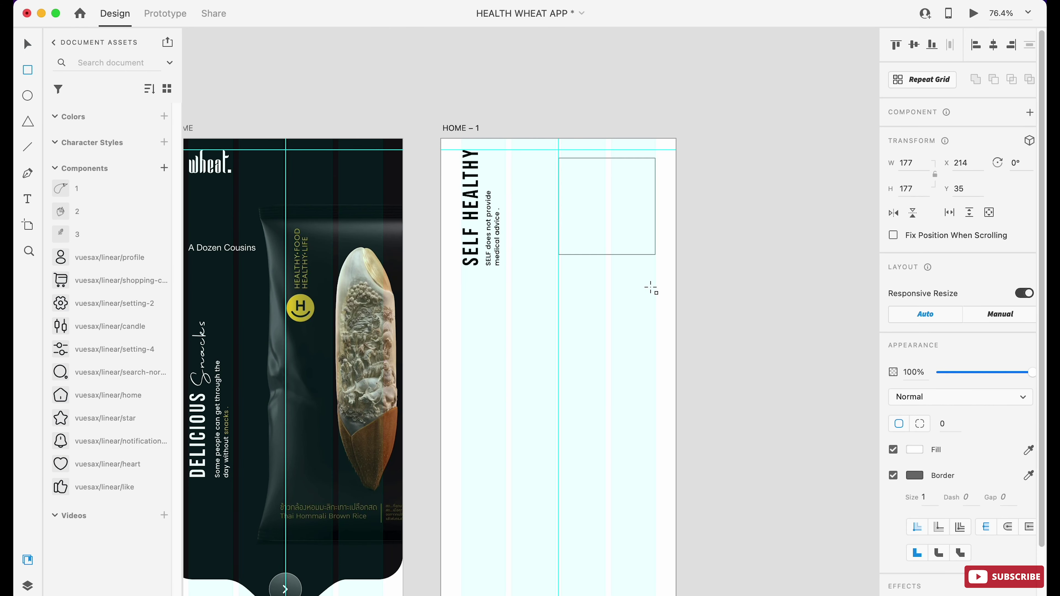
pyautogui.press('v')
pyautogui.scroll(2, 611, 217)
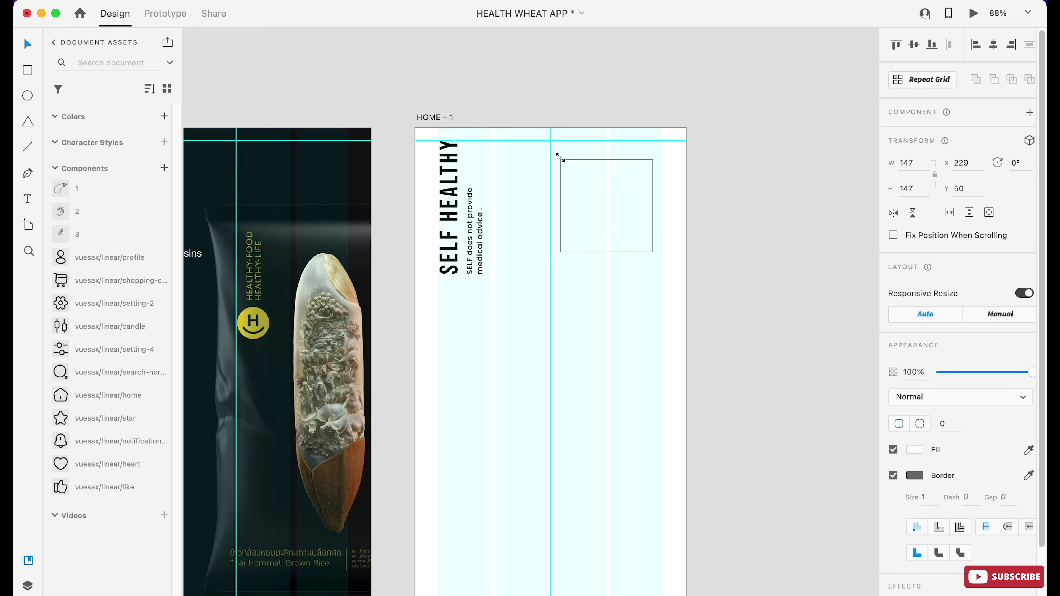
pyautogui.moveTo(616, 191); pyautogui.dragTo(617, 211)
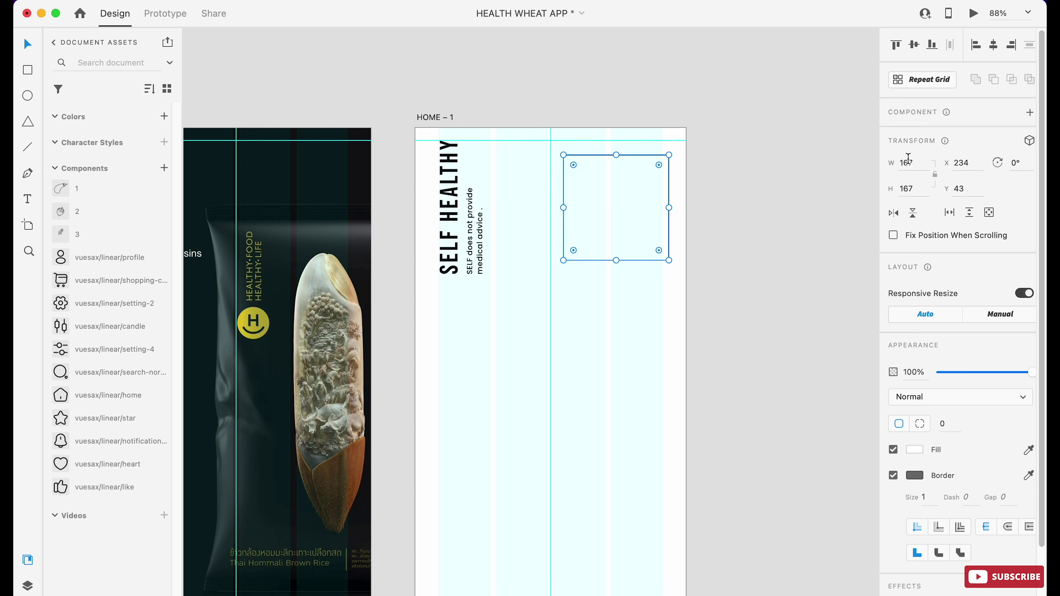
# - Set the square's size to 165 × 165 and round its corners to 27
pyautogui.click(913, 188)
pyautogui.write('165')
pyautogui.press('Return')
pyautogui.scroll(3, 622, 205)
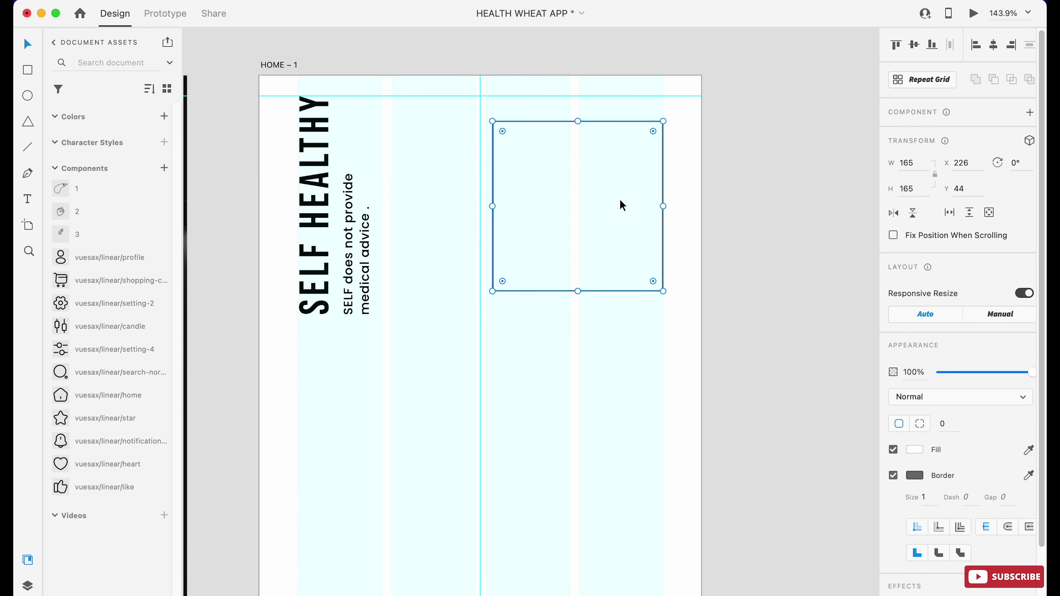
pyautogui.moveTo(634, 150); pyautogui.dragTo(636, 149)
# - Scale the rounded square down to about 141 × 141, aligned with the last grid column's outer edge
pyautogui.scroll(-3, 555, 251)
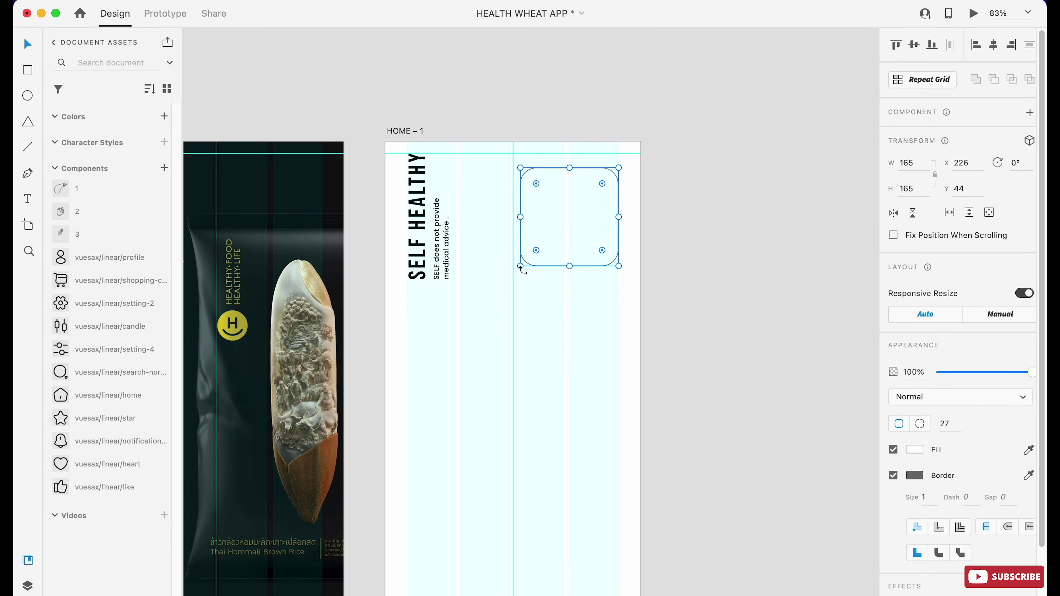
pyautogui.moveTo(579, 219); pyautogui.dragTo(596, 231)
pyautogui.scroll(5, 580, 246)
# - Scale the rotated heading group down to 181 × 73 and place it at X 31, Y 20
pyautogui.click(292, 251)
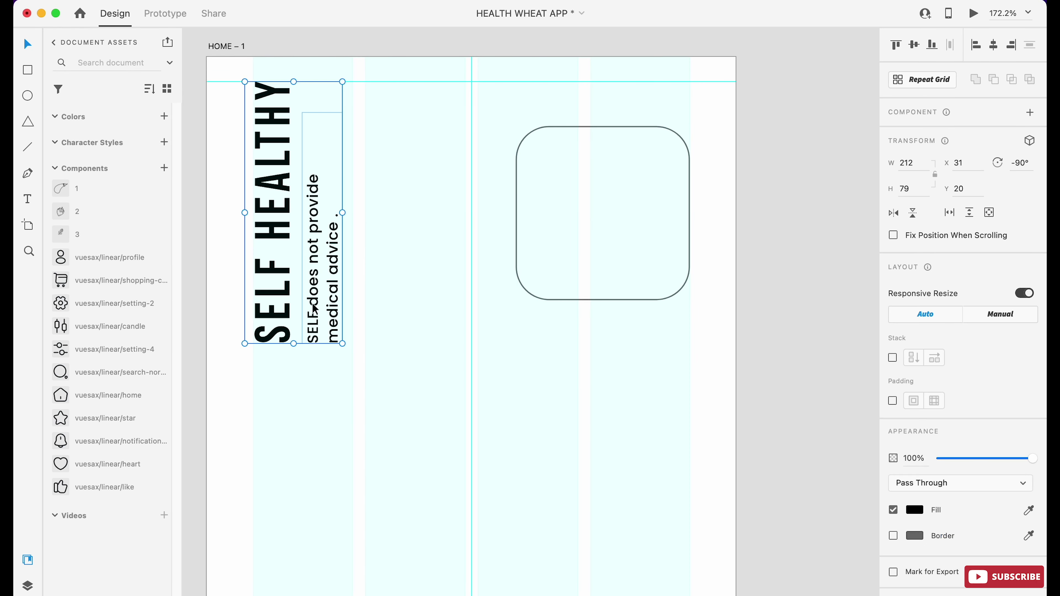
pyautogui.moveTo(342, 345); pyautogui.dragTo(336, 335)
pyautogui.moveTo(286, 262); pyautogui.dragTo(282, 246)
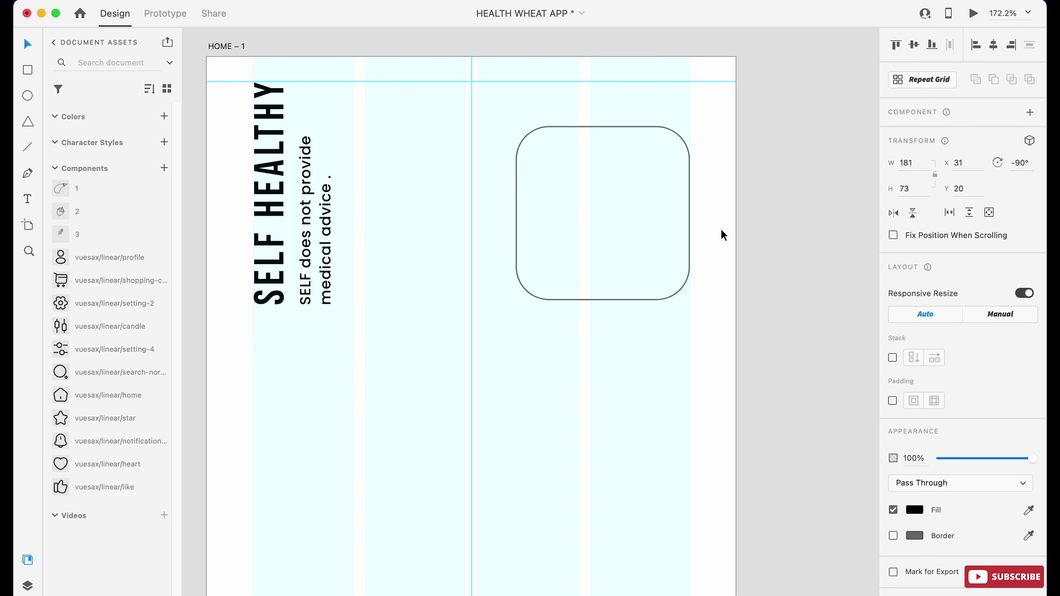
# - Move the rounded square up to X 250, Y 40
pyautogui.click(587, 204)
pyautogui.click(745, 383)
pyautogui.scroll(-4, 751, 224)
# - Draw a 424 × 424 circle over the artboard's upper-right corner and put it below the other HOME – 1 layers
pyautogui.click(478, 118)
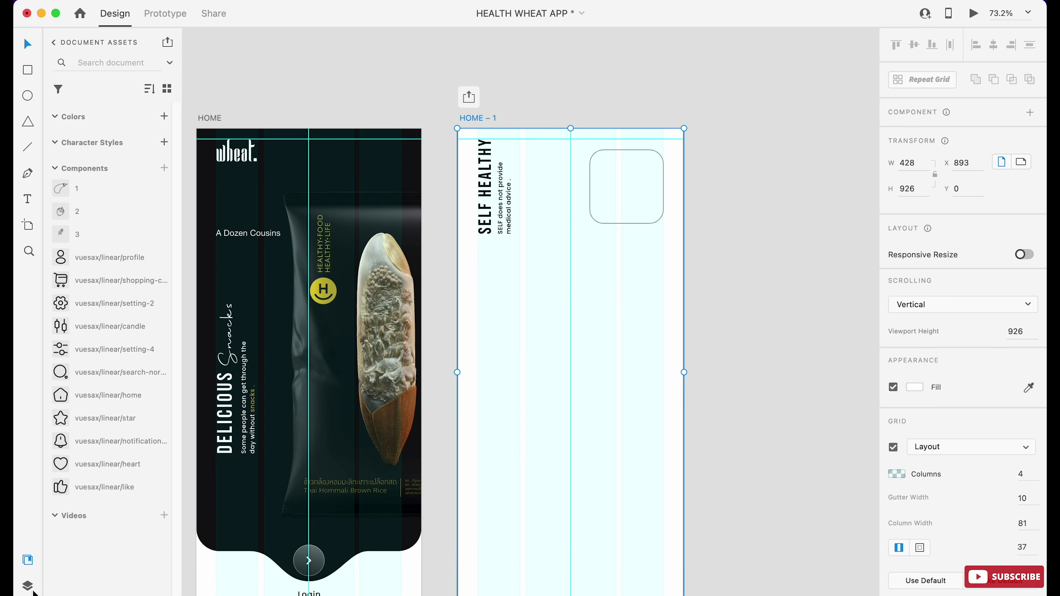
pyautogui.click(28, 586)
pyautogui.click(102, 133)
pyautogui.moveTo(552, 58); pyautogui.dragTo(775, 281)
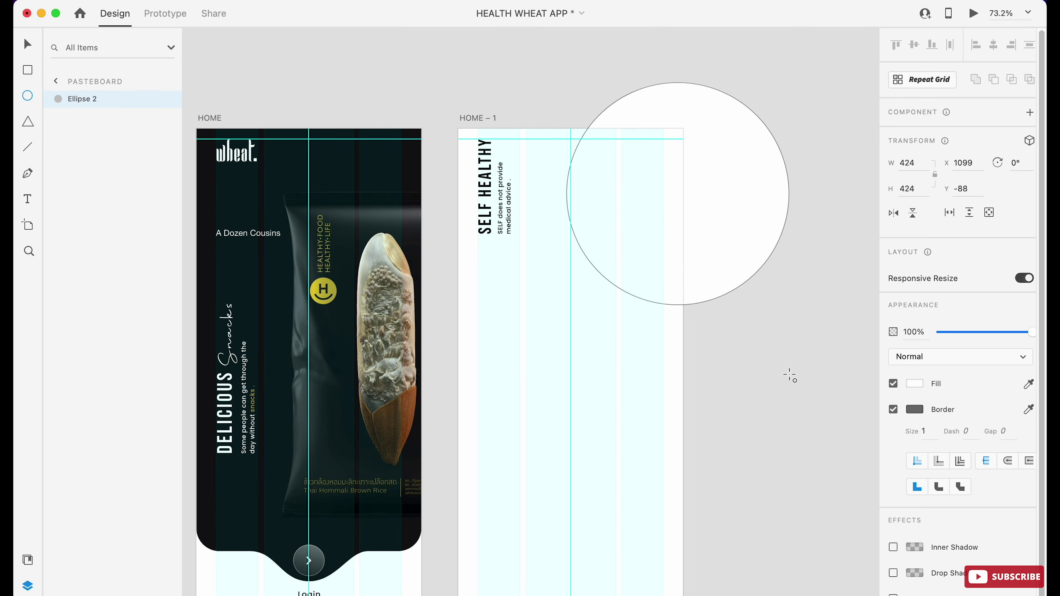
pyautogui.moveTo(84, 98); pyautogui.dragTo(147, 154)
# - Fill the large circle with the dark colour #242C2B
pyautogui.click(914, 424)
pyautogui.click(773, 509)
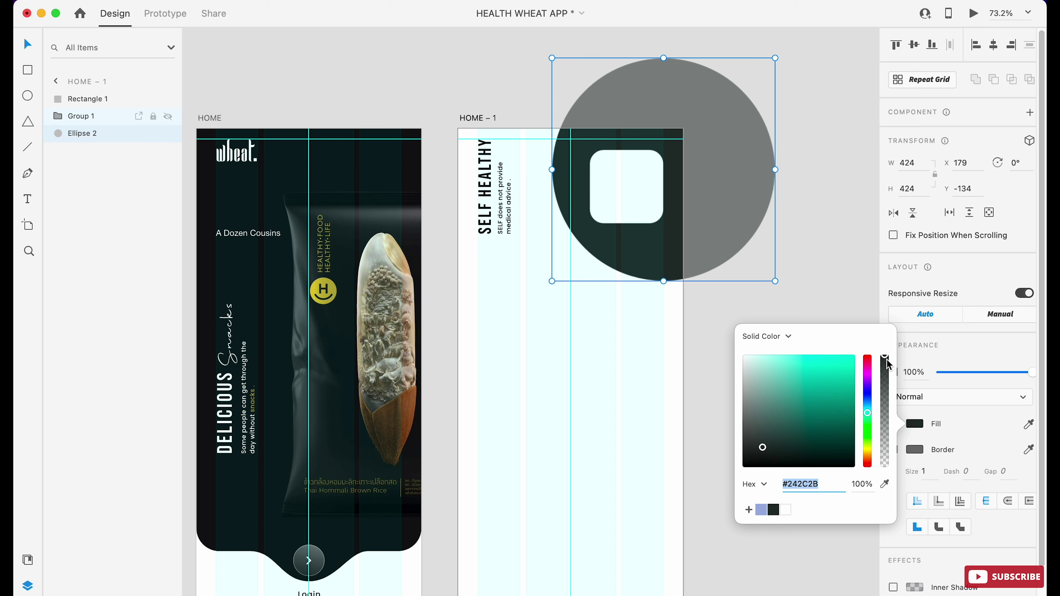
pyautogui.click(963, 371)
# - Apply an Object Blur to the large circle and lower its opacity to 57%
pyautogui.scroll(-2, 929, 581)
pyautogui.click(929, 580)
pyautogui.moveTo(1033, 308); pyautogui.dragTo(992, 307)
# - Enlarge the blurred circle to about 502 × 502 and set its opacity to 33%
pyautogui.moveTo(775, 281); pyautogui.dragTo(805, 287)
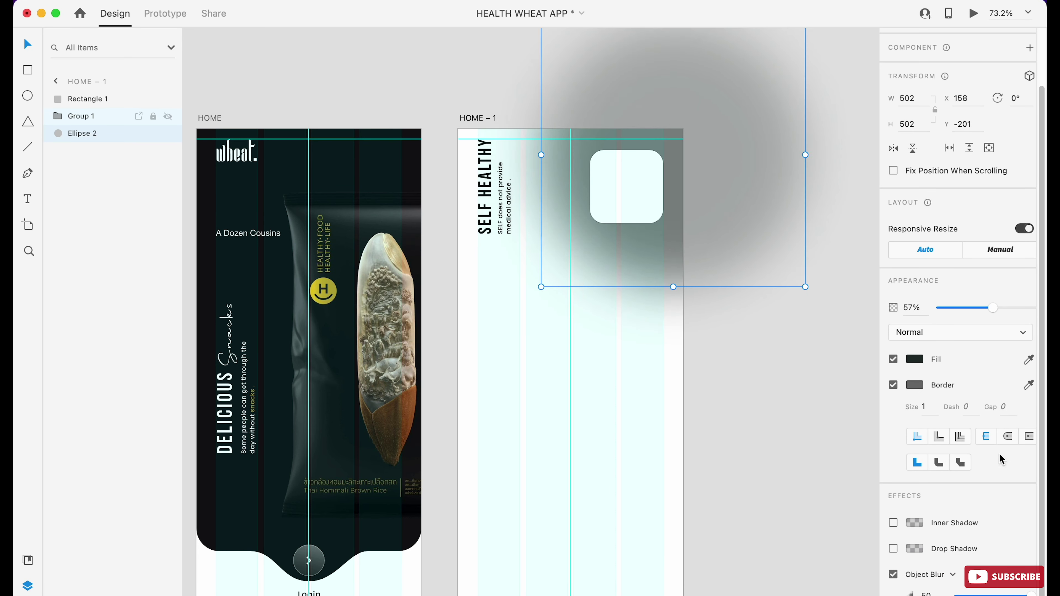
pyautogui.click(670, 272)
pyautogui.press('3')
pyautogui.press('3')
pyautogui.scroll(3, 604, 201)
# - Apply a Background Blur to the rounded square with amount 31, brightness -5 and opacity 0%
pyautogui.click(609, 197)
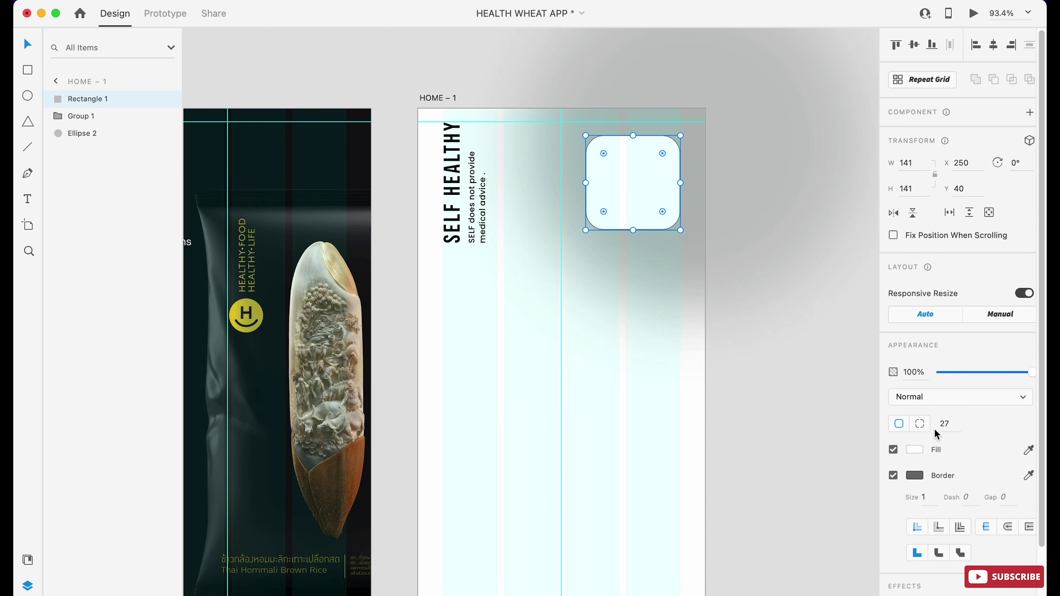
pyautogui.scroll(-3, 935, 460)
pyautogui.click(893, 575)
pyautogui.scroll(-1, 952, 589)
pyautogui.scroll(-2, 951, 589)
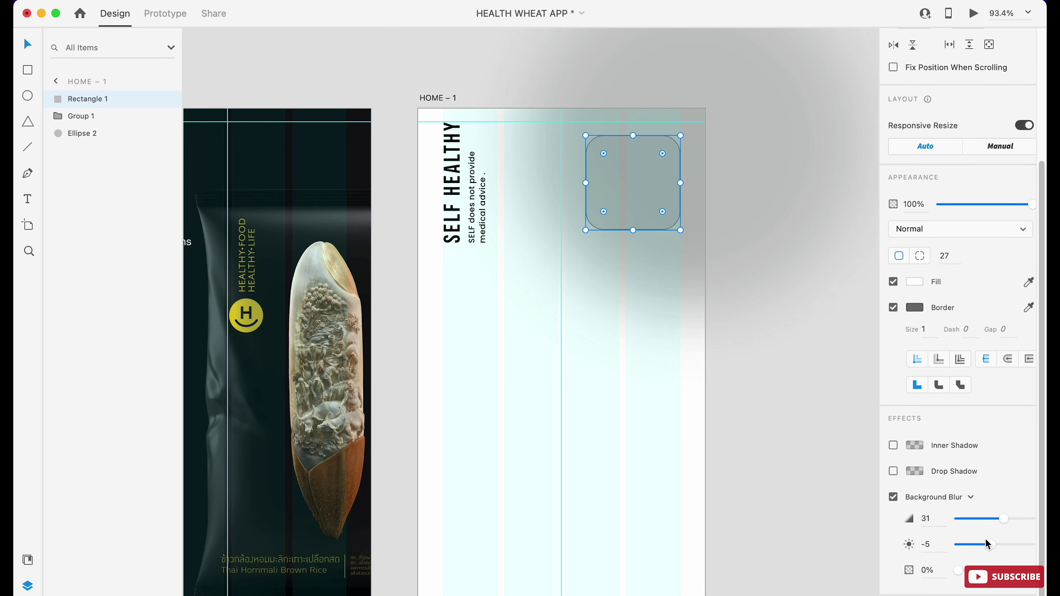
# - Remove the rounded square's border and adjust its background blur brightness
pyautogui.click(893, 307)
pyautogui.scroll(-2, 967, 542)
pyautogui.moveTo(989, 543); pyautogui.dragTo(989, 549)
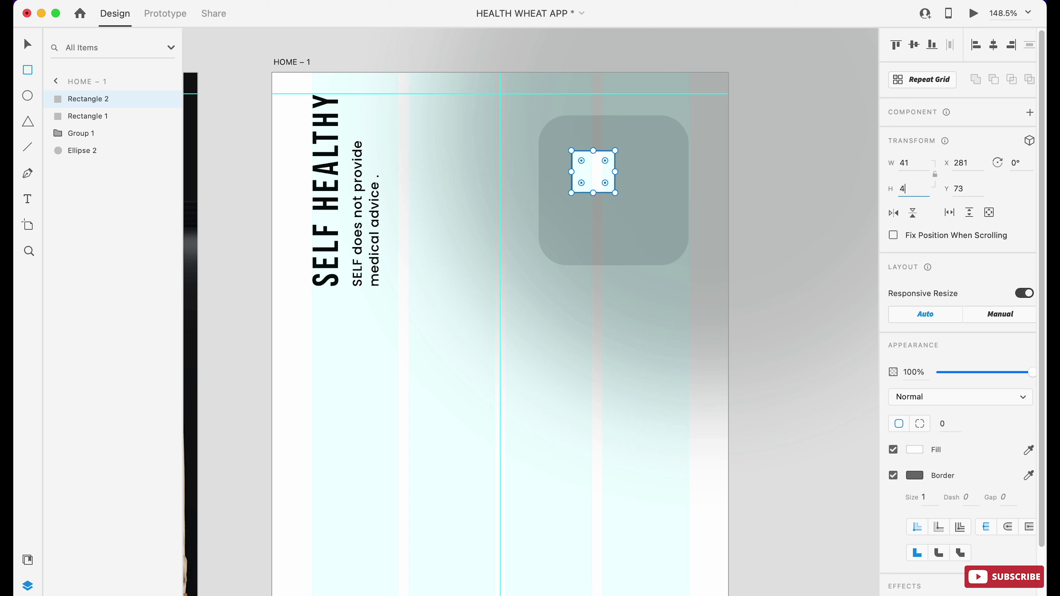
# - Place a 41 × 41 square inside the blurred panel at X 269, Y 63 and round its corners to 11
pyautogui.moveTo(588, 152); pyautogui.dragTo(590, 153)
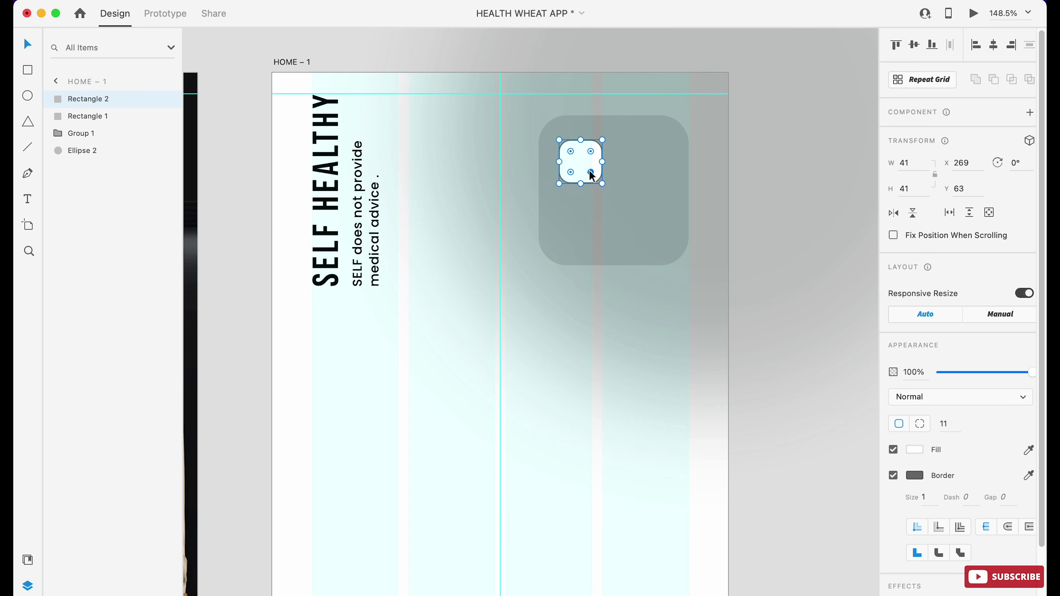
# - Remove the small square's border, fill it with dark grey and save that colour as a swatch
pyautogui.scroll(5, 593, 175)
pyautogui.click(893, 475)
pyautogui.click(915, 449)
pyautogui.moveTo(784, 466); pyautogui.dragTo(741, 521)
pyautogui.click(747, 536)
# - Duplicate the dark square inside the glass panel to form an evenly spaced 2 × 2 grid
pyautogui.click(537, 175)
pyautogui.moveTo(536, 175); pyautogui.dragTo(664, 177)
pyautogui.press('super+z')
pyautogui.moveTo(525, 177); pyautogui.dragTo(646, 175)
pyautogui.moveTo(648, 240); pyautogui.dragTo(522, 294)
pyautogui.click(729, 294)
pyautogui.scroll(-3, 420, 246)
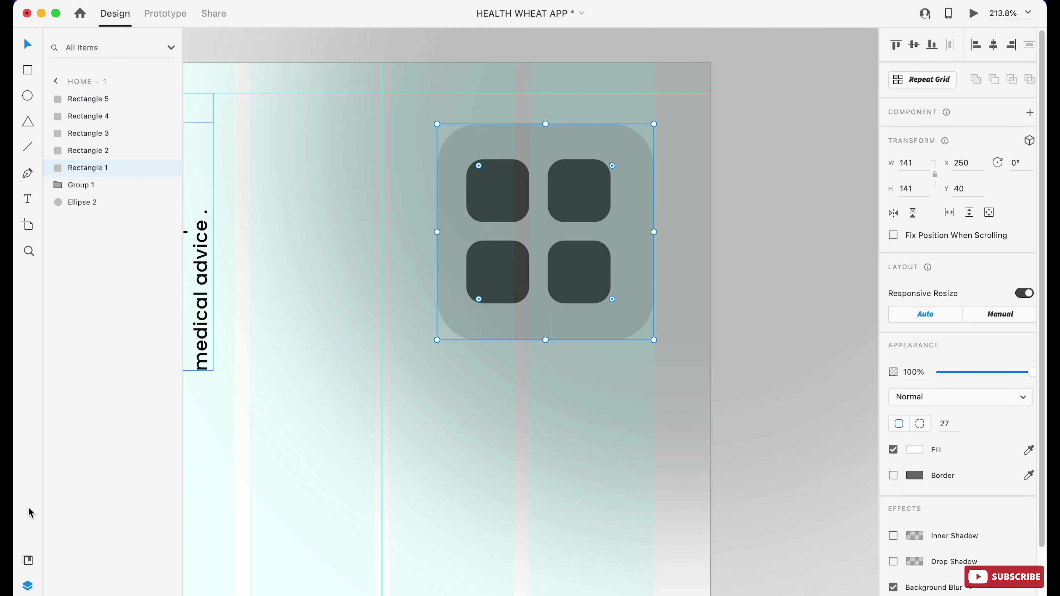
# - Place the 24 × 24 home icon in the panel's upper-left square, colour its border #FFFFFF and centre it
pyautogui.click(28, 560)
pyautogui.moveTo(100, 395); pyautogui.dragTo(491, 203)
pyautogui.scroll(5, 492, 203)
pyautogui.click(914, 536)
pyautogui.moveTo(749, 457); pyautogui.dragTo(755, 422)
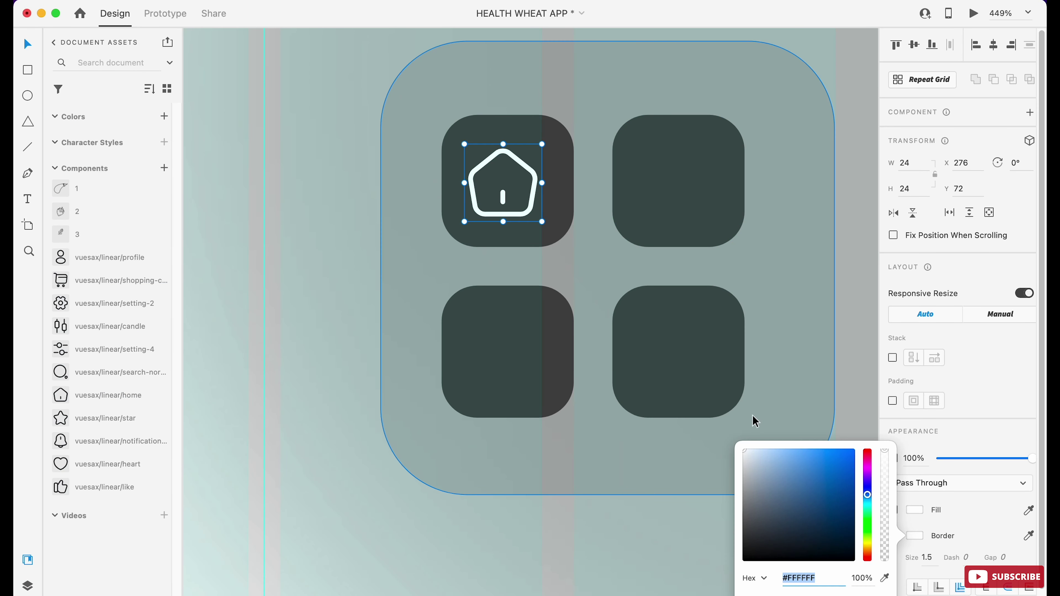
pyautogui.click(755, 422)
pyautogui.click(584, 355)
pyautogui.scroll(3, 534, 221)
pyautogui.click(533, 213)
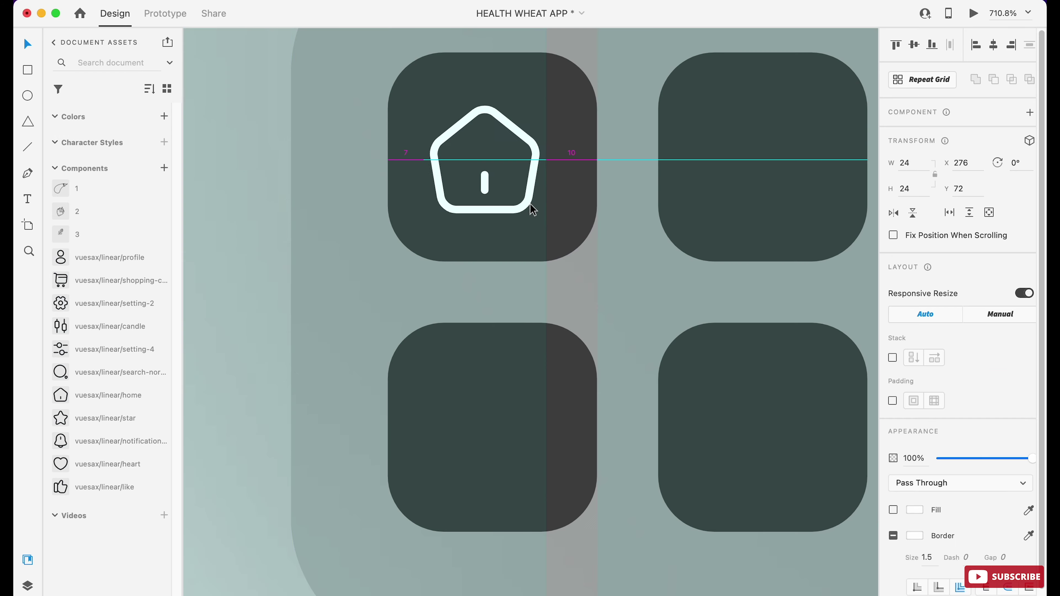
pyautogui.moveTo(534, 211); pyautogui.dragTo(543, 211)
# - Resize all four dark squares in the panel to 40 × 40
pyautogui.keyDown('shift'); pyautogui.click(591, 232); pyautogui.keyUp('shift')
pyautogui.press('Tab')
pyautogui.press('Tab')
pyautogui.press('Tab')
pyautogui.press('Tab')
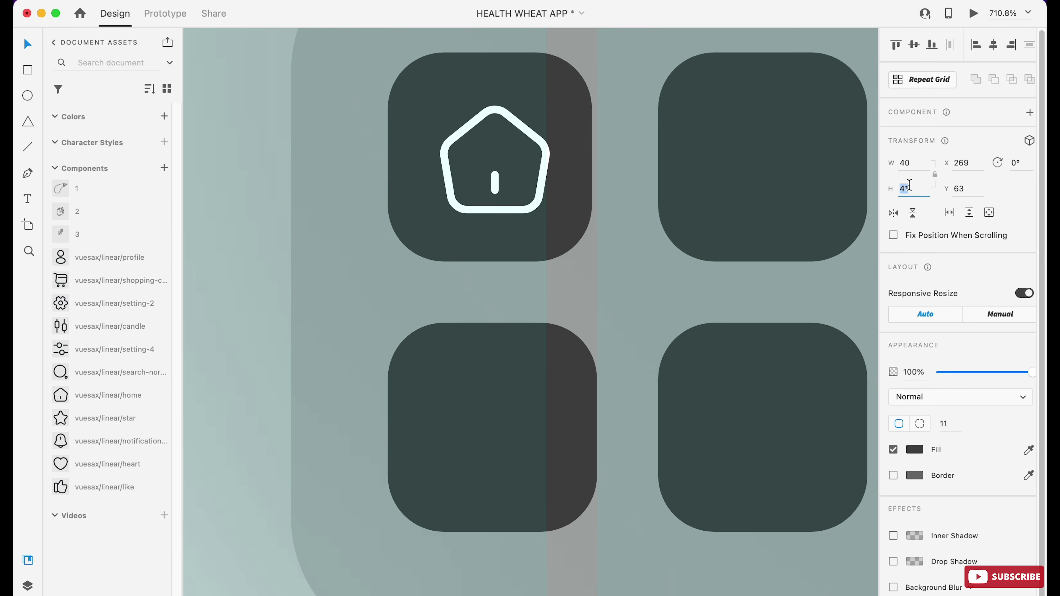
pyautogui.press('Return')
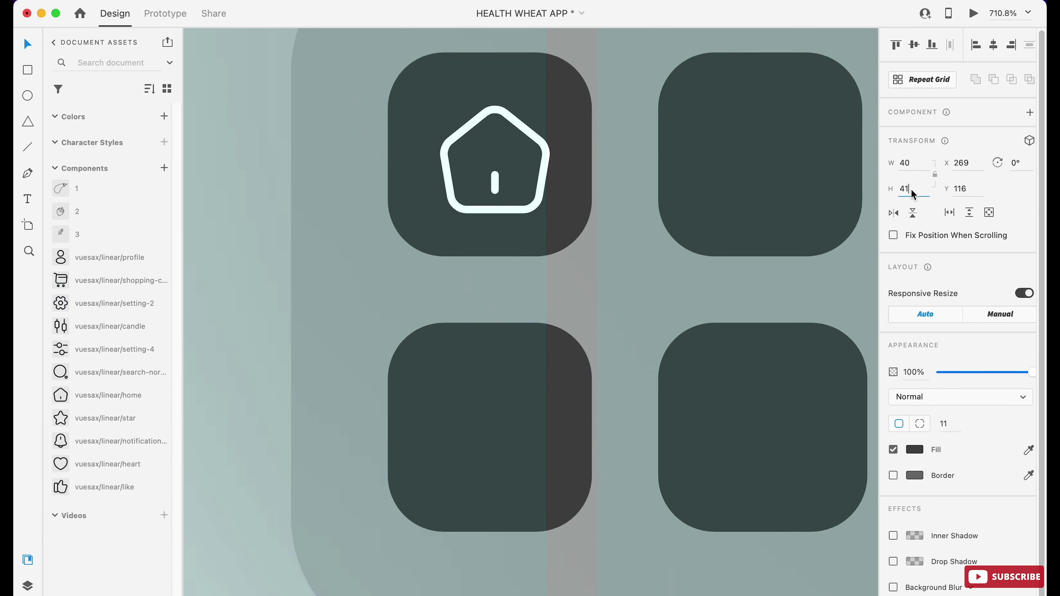
pyautogui.click(706, 398)
pyautogui.click(914, 163)
pyautogui.write('40')
pyautogui.press('Return')
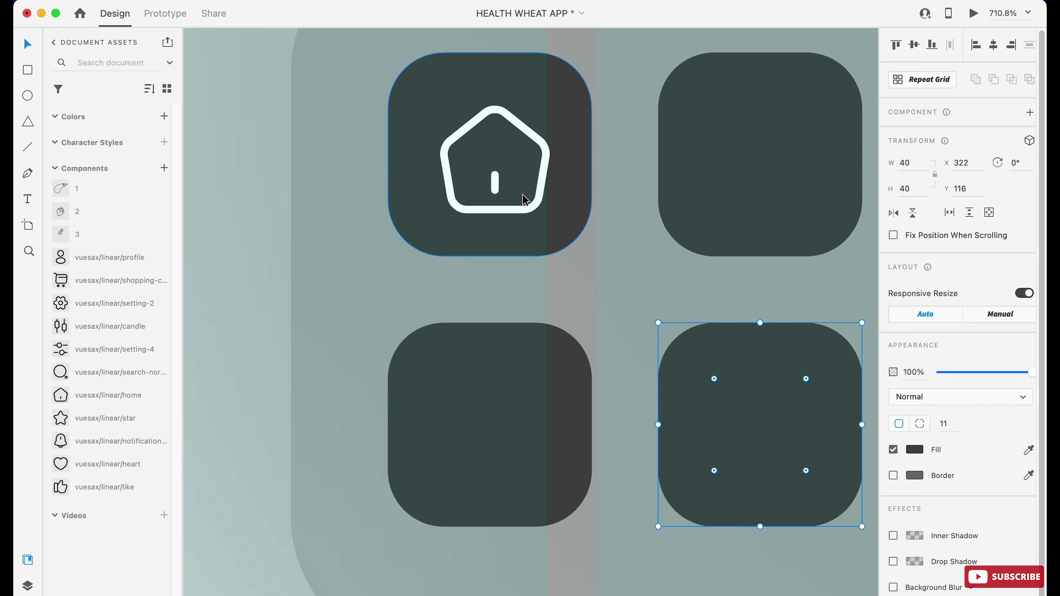
# - Add the notification bell icon to the panel's upper-right square and colour its border white
pyautogui.click(538, 192)
pyautogui.scroll(-2, 561, 234)
pyautogui.moveTo(105, 440); pyautogui.dragTo(699, 140)
pyautogui.press('super+shift+g')
pyautogui.click(914, 535)
pyautogui.click(742, 446)
# - Add white profile and shopping-cart icons to the panel's two lower squares
pyautogui.moveTo(60, 258); pyautogui.dragTo(437, 365)
pyautogui.click(914, 535)
pyautogui.moveTo(61, 280); pyautogui.dragTo(675, 360)
pyautogui.click(914, 535)
pyautogui.click(729, 440)
# - Select the four squares with their icons and centre them as a block within the glass panel
pyautogui.click(651, 459)
pyautogui.click(451, 389)
pyautogui.click(484, 200)
pyautogui.click(730, 167)
pyautogui.moveTo(326, 142); pyautogui.dragTo(697, 368)
pyautogui.scroll(-5, 696, 368)
pyautogui.scroll(-2, 645, 279)
pyautogui.scroll(-3, 593, 340)
pyautogui.click(592, 341)
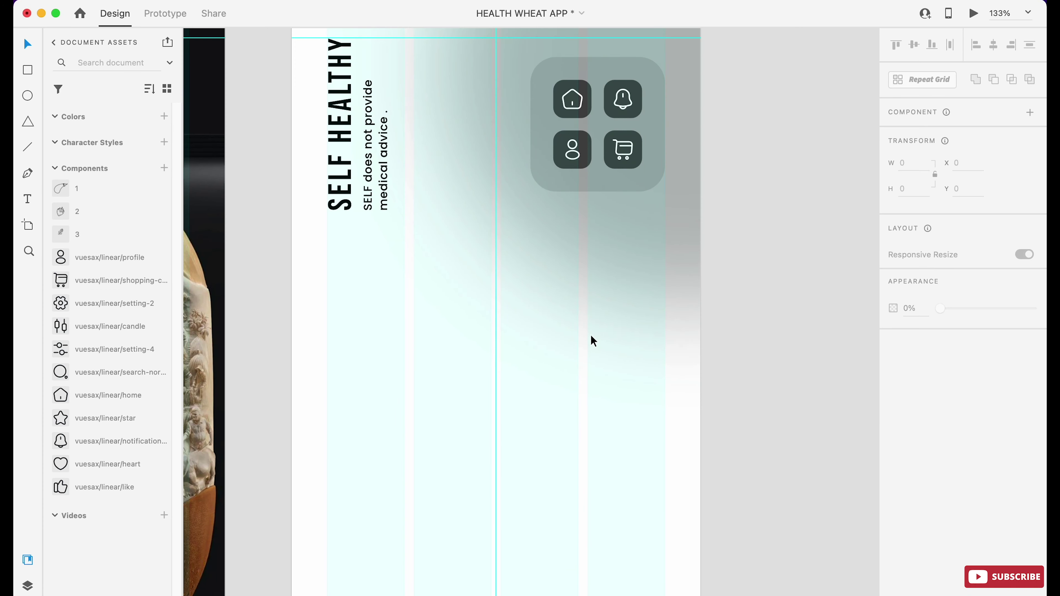
# - Draw a 40 × 40 square below the rotated heading at X 37, Y 243 and remove its border
pyautogui.scroll(2, 509, 284)
pyautogui.press('r')
pyautogui.moveTo(343, 262); pyautogui.dragTo(376, 294)
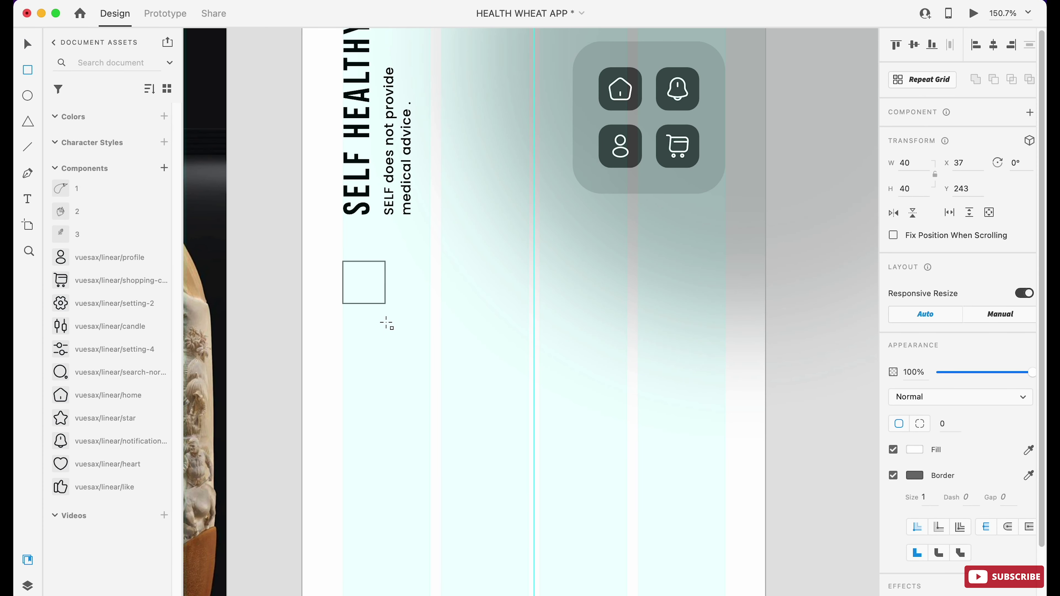
pyautogui.scroll(5, 387, 324)
pyautogui.click(893, 475)
# - Fill the new square with #464646 at 53% opacity and round its corners to 8
pyautogui.click(914, 449)
pyautogui.click(765, 443)
pyautogui.moveTo(1032, 373); pyautogui.dragTo(987, 377)
pyautogui.press('super+z')
pyautogui.click(914, 449)
pyautogui.moveTo(878, 378); pyautogui.dragTo(878, 434)
pyautogui.click(438, 330)
pyautogui.scroll(-6, 439, 332)
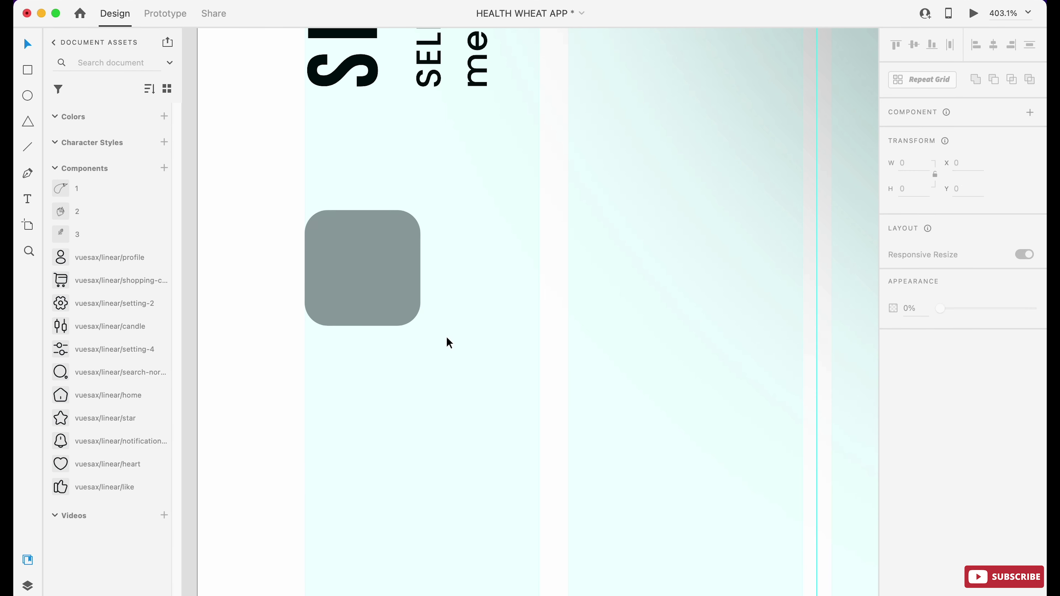
# - Duplicate the square along the row and turn further copies into three 107 × 40 pills with corner radius 20
pyautogui.moveTo(412, 297); pyautogui.dragTo(678, 276)
pyautogui.scroll(4, 464, 289)
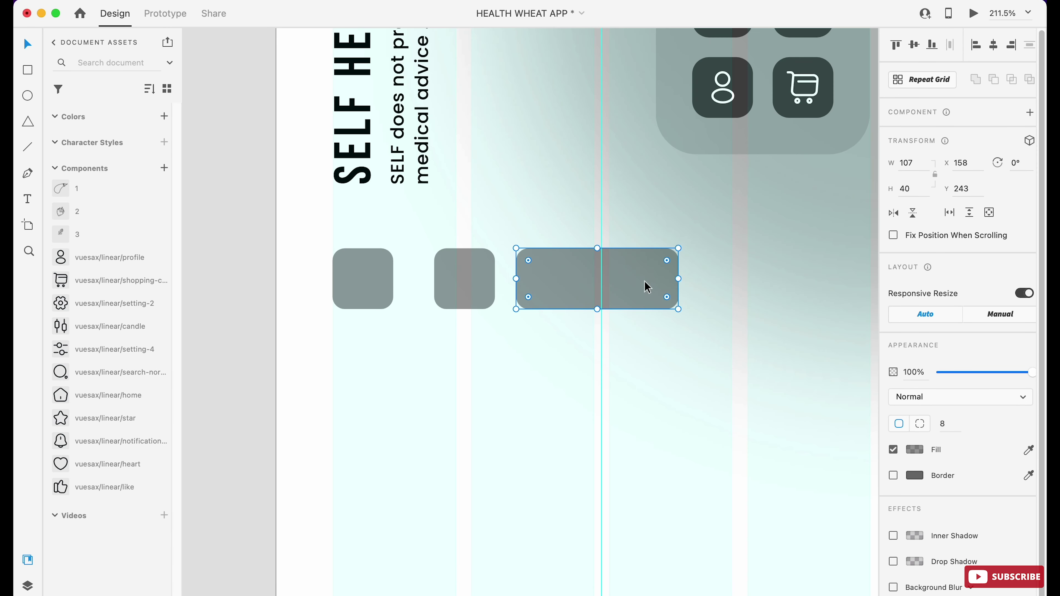
pyautogui.scroll(-3, 609, 316)
pyautogui.moveTo(597, 301); pyautogui.dragTo(831, 297)
pyautogui.click(622, 296)
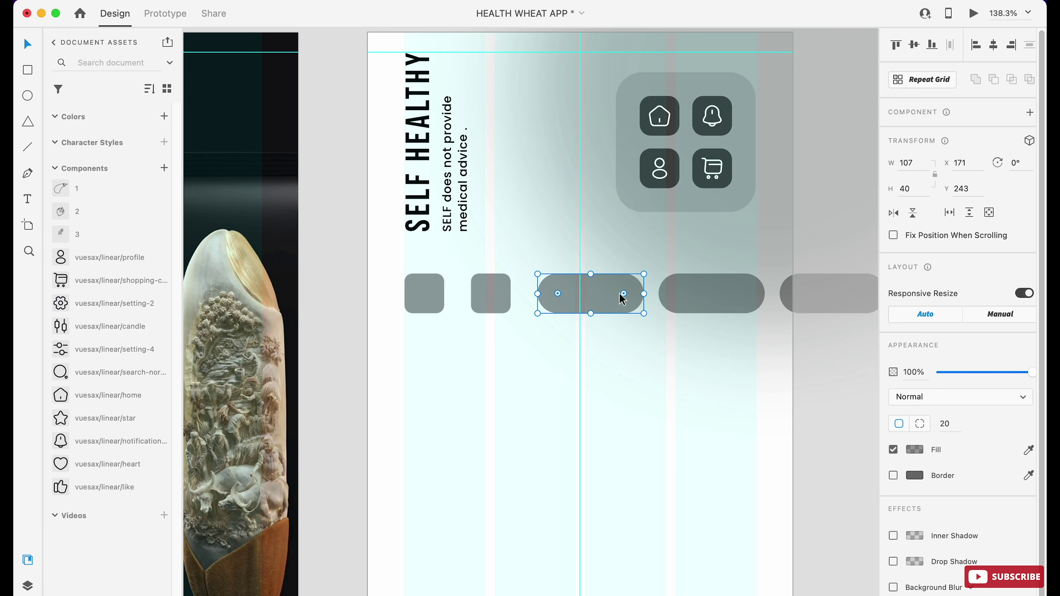
# - Place the search icon in the row's first square and colour its border white
pyautogui.scroll(3, 623, 296)
pyautogui.click(347, 294)
pyautogui.moveTo(61, 371); pyautogui.dragTo(393, 380)
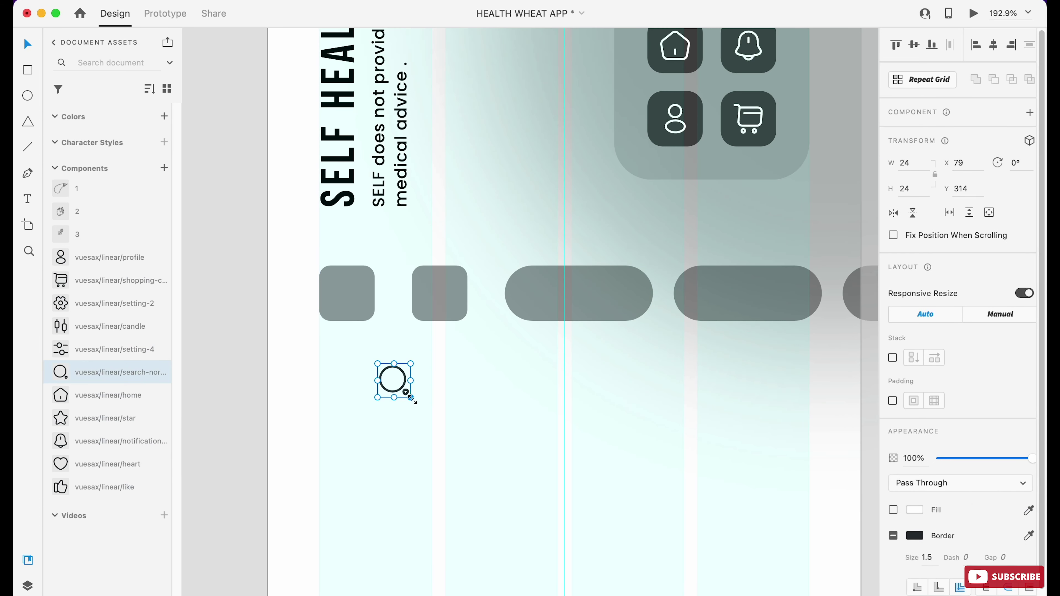
pyautogui.click(920, 513)
pyautogui.click(387, 366)
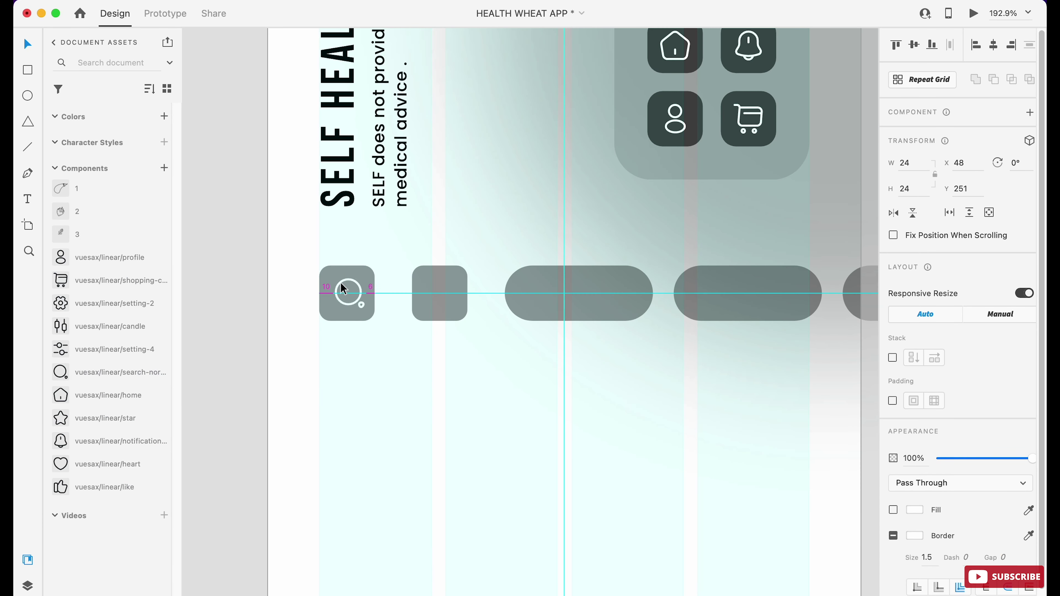
# - Add a white candle icon to the row's second square and round both squares' corners to 10
pyautogui.moveTo(60, 326); pyautogui.dragTo(442, 298)
pyautogui.scroll(5, 444, 299)
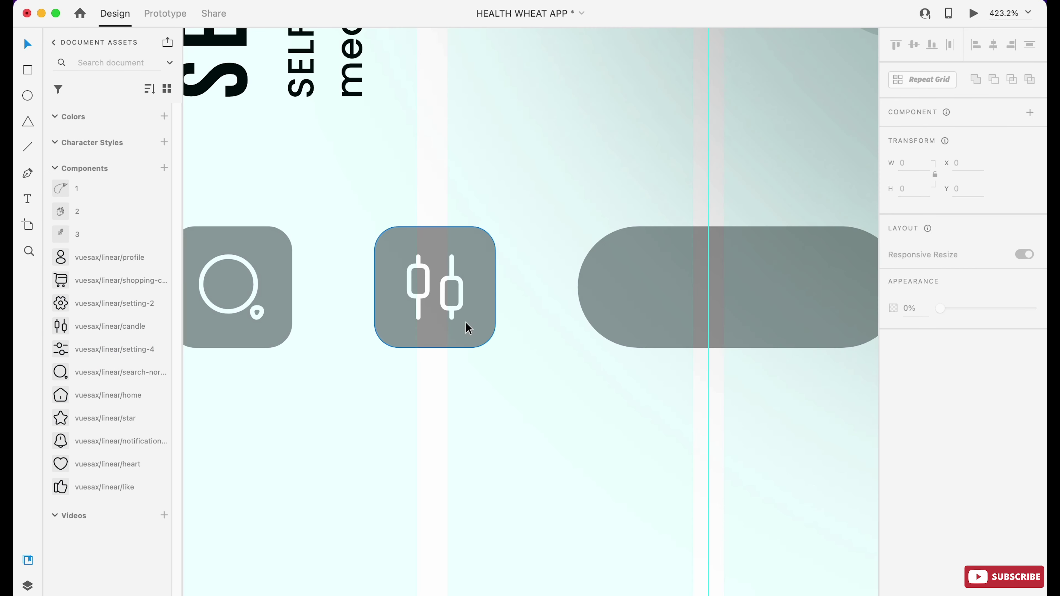
pyautogui.click(467, 256)
pyautogui.click(288, 326)
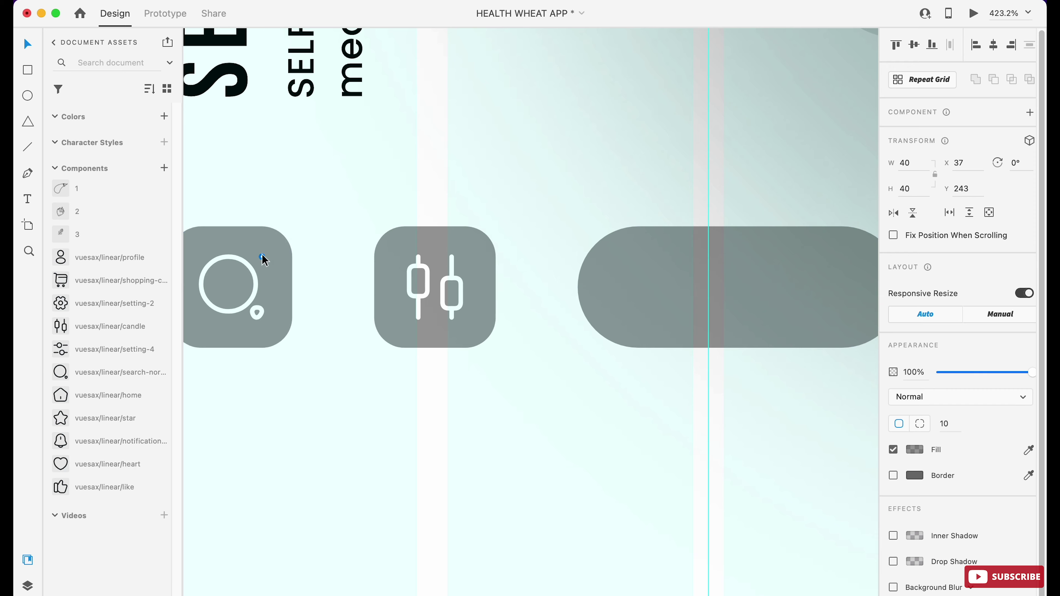
# - Add the text "Wheat" on the first pill and colour it white
pyautogui.press('t')
pyautogui.scroll(-5, 340, 327)
pyautogui.click(497, 309)
pyautogui.write('Wheat')
pyautogui.click(914, 580)
pyautogui.click(741, 447)
pyautogui.press('Escape')
# - Position the "Wheat" label on the first pill and narrow that pill to a width of 95
pyautogui.moveTo(528, 314); pyautogui.dragTo(525, 319)
pyautogui.press('Left')
pyautogui.press('Left')
pyautogui.press('Left')
pyautogui.press('Left')
pyautogui.press('Left')
pyautogui.press('Left')
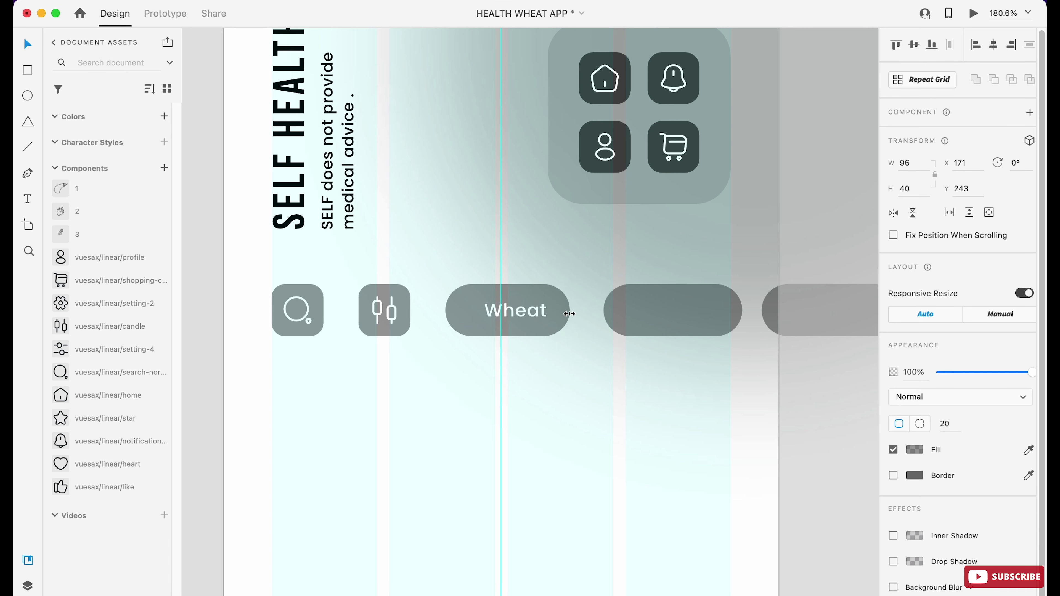
pyautogui.scroll(-5, 591, 393)
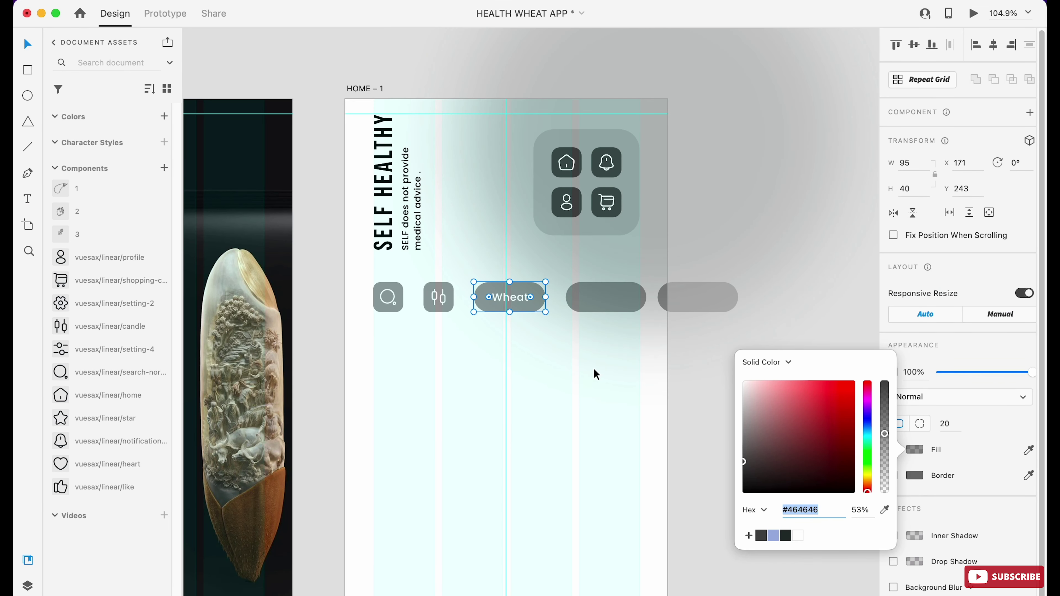
# - Copy the label onto the second pill, change its text to "White rice" and centre it
pyautogui.scroll(3, 593, 367)
pyautogui.click(503, 285)
pyautogui.doubleClick(617, 276)
pyautogui.write('White ')
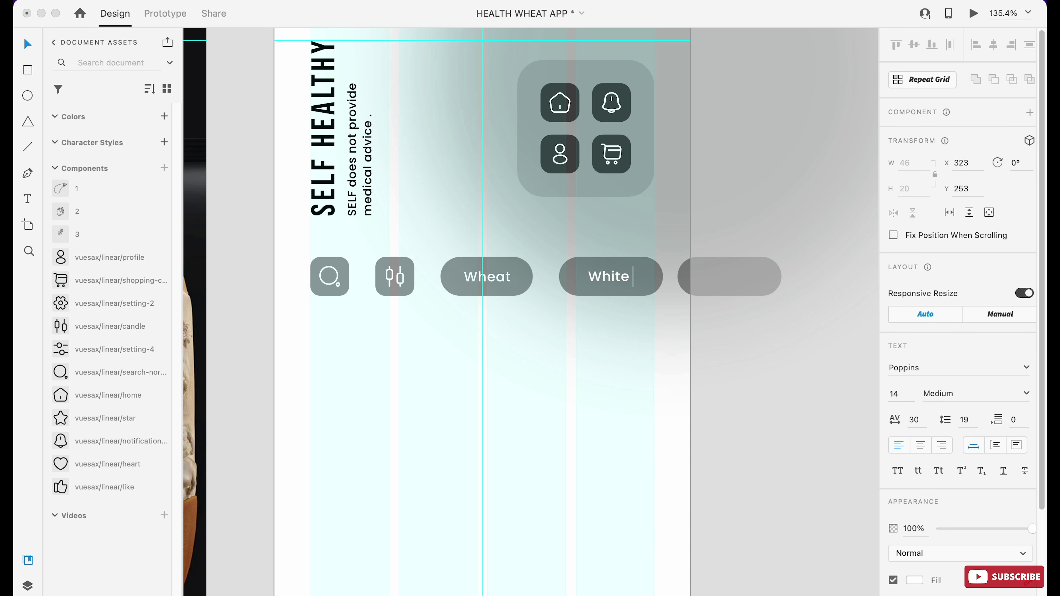
pyautogui.write('r')
pyautogui.press('Escape')
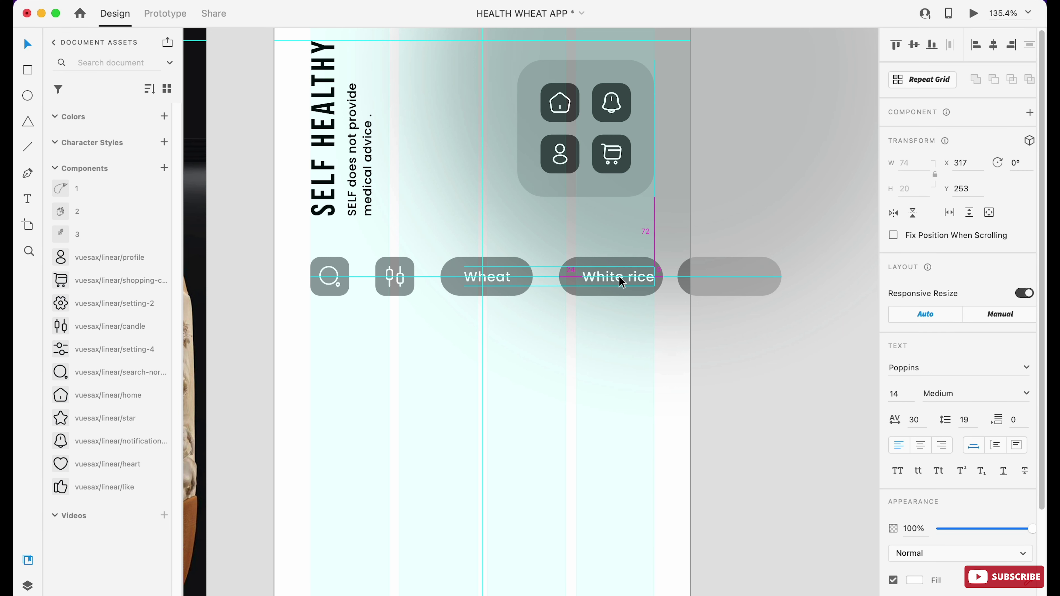
pyautogui.press('Escape')
# - Copy the label onto the third pill, change it to "Vegetables" and widen the pill to fit
pyautogui.scroll(3, 597, 288)
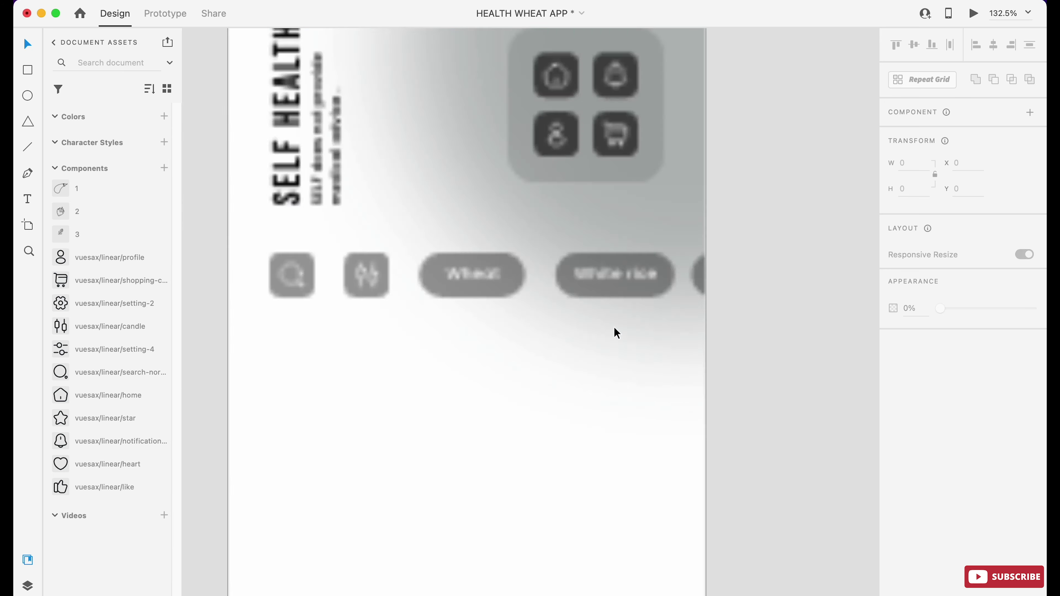
pyautogui.click(699, 285)
pyautogui.moveTo(605, 271); pyautogui.dragTo(736, 294)
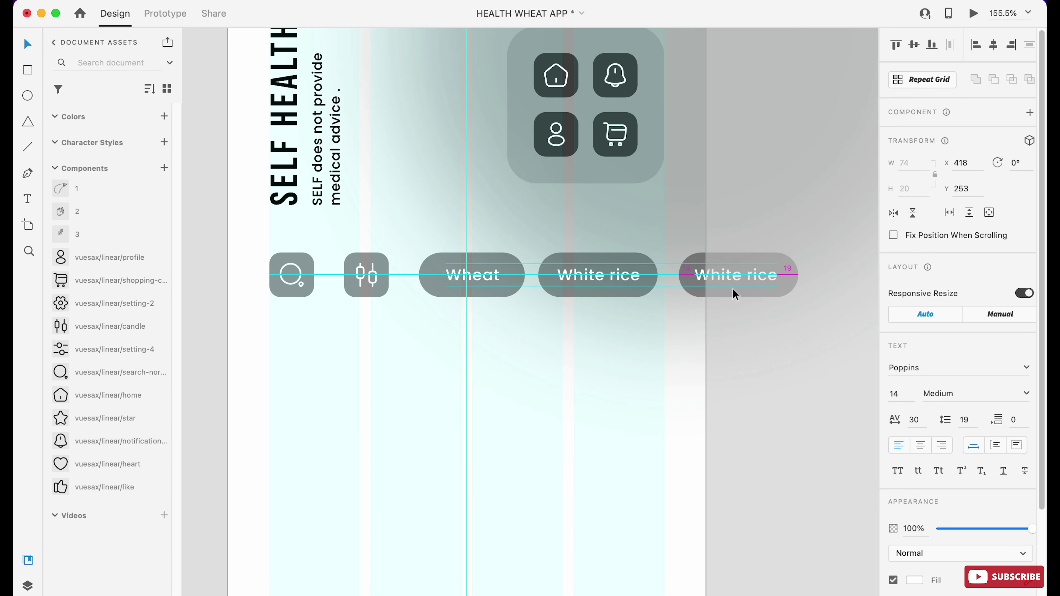
pyautogui.write('Vegetables')
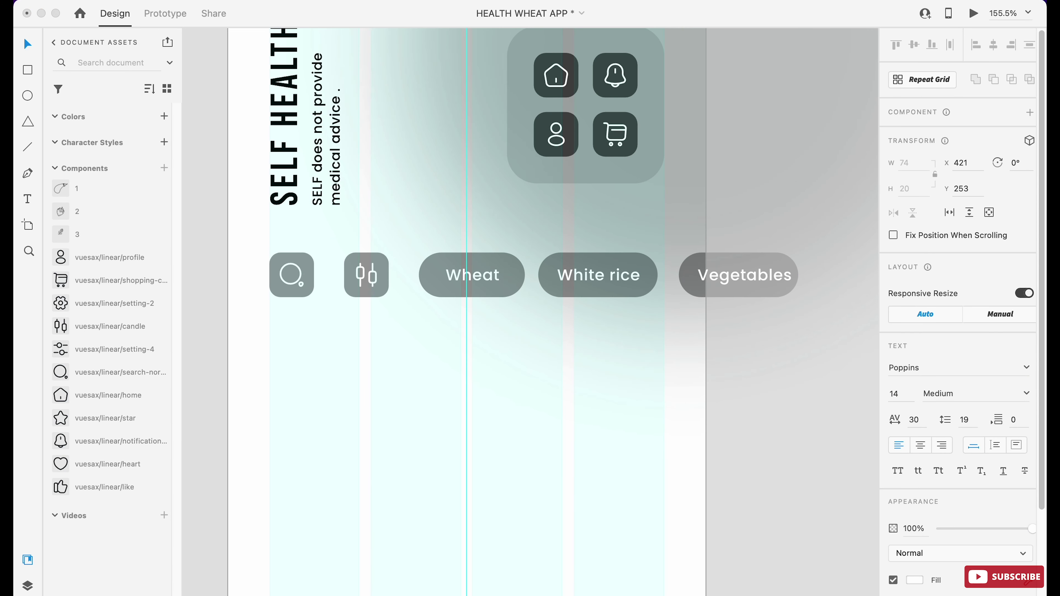
pyautogui.click(712, 295)
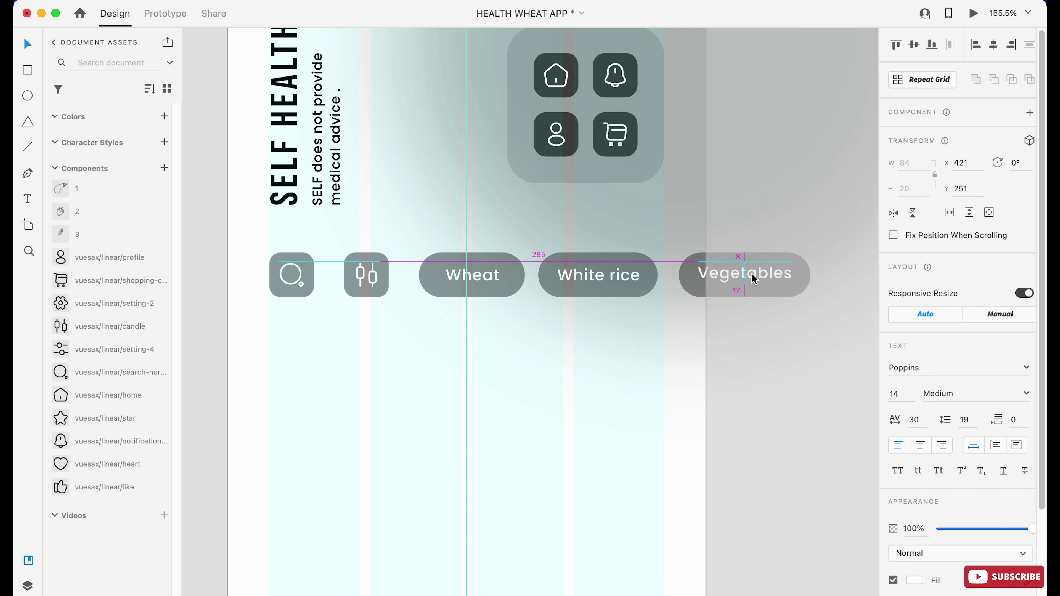
pyautogui.press('Escape')
# - Draw a large rectangle about 354 wide below the pill row, spanning all the grid columns
pyautogui.press('super+0')
pyautogui.scroll(5, 532, 332)
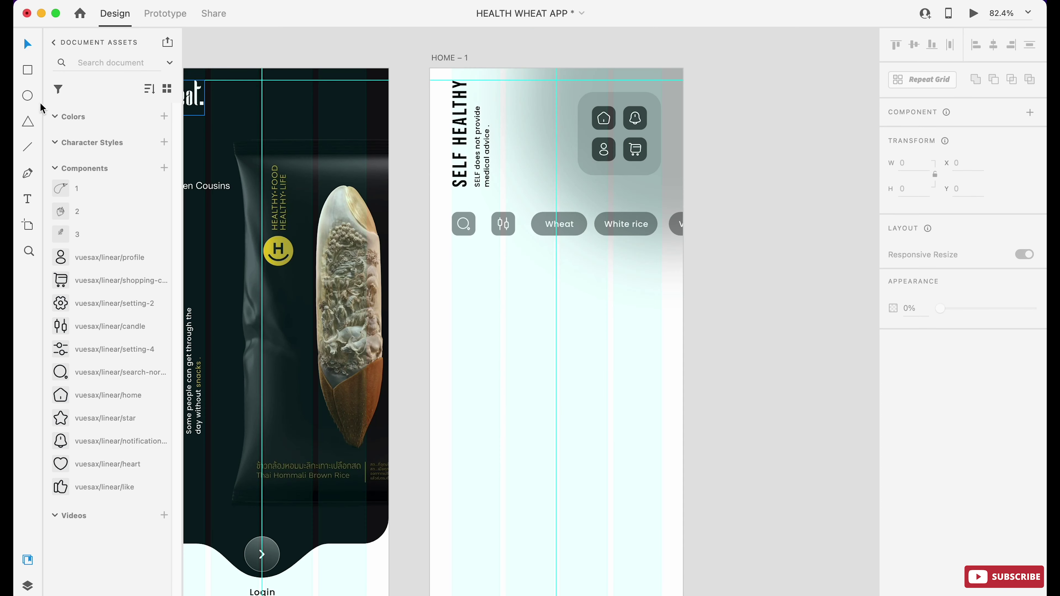
pyautogui.moveTo(451, 267); pyautogui.dragTo(664, 381)
pyautogui.scroll(-5, 627, 367)
pyautogui.scroll(8, 627, 367)
# - Remove the large rectangle's border, fill it with very dark red and round its corners strongly
pyautogui.click(893, 475)
pyautogui.click(914, 450)
pyautogui.click(857, 469)
pyautogui.press('Escape')
pyautogui.scroll(5, 604, 293)
pyautogui.moveTo(733, 215); pyautogui.dragTo(704, 246)
# - Add anchor points at the middle of the dark shape's top and bottom edges and pull them outward
pyautogui.doubleClick(562, 270)
pyautogui.scroll(3, 508, 211)
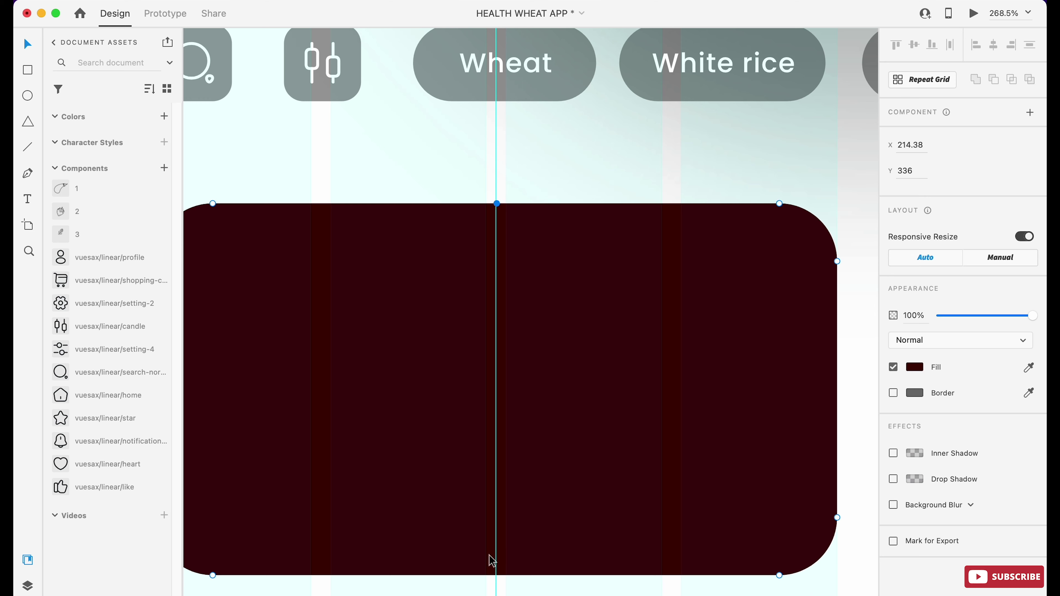
pyautogui.moveTo(497, 203); pyautogui.dragTo(496, 187)
pyautogui.scroll(-3, 502, 390)
pyautogui.moveTo(496, 480); pyautogui.dragTo(496, 503)
pyautogui.scroll(-3, 541, 409)
# - Draw a narrow vertical helper rectangle across the dark shape's centre and align the two vertically at their middles
pyautogui.press('r')
pyautogui.moveTo(491, 149)
pyautogui.mouseDown()
pyautogui.moveTo(549, 438)
pyautogui.moveTo(533, 491)
pyautogui.mouseUp()
pyautogui.press('v')
pyautogui.keyDown('shift'); pyautogui.click(590, 329); pyautogui.keyUp('shift')
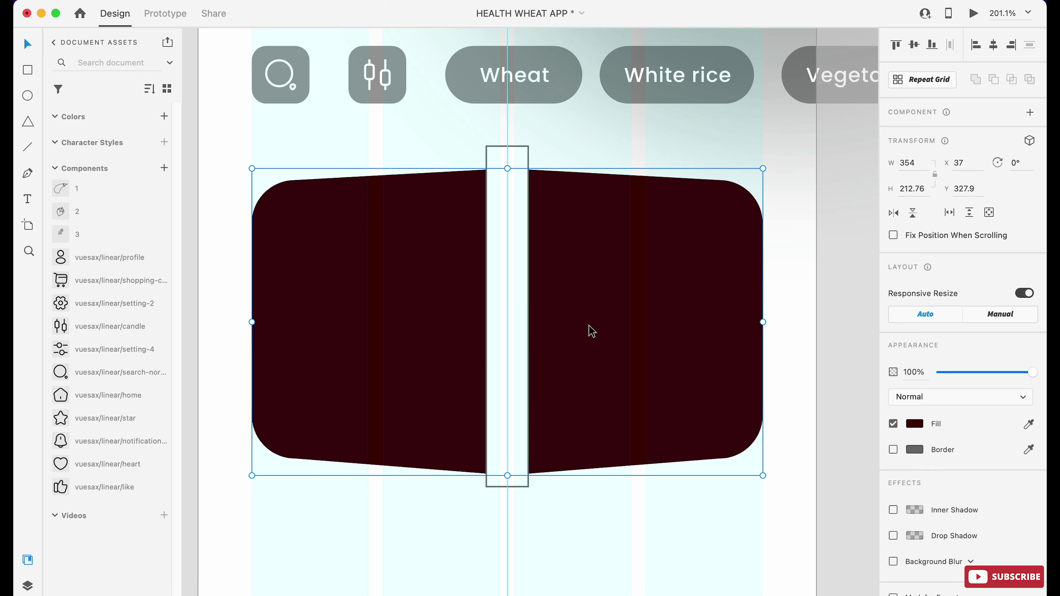
pyautogui.click(913, 45)
pyautogui.click(506, 486)
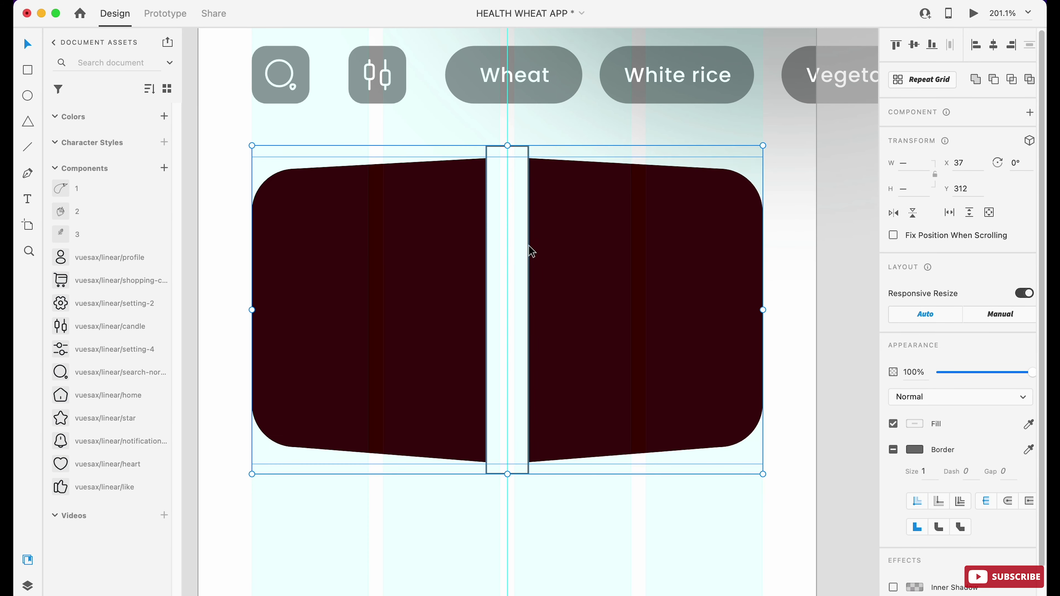
# - Place horizontal guides at the helper rectangle's upper and lower edges and delete the helper
pyautogui.scroll(-5, 587, 331)
pyautogui.click(574, 258)
pyautogui.click(584, 347)
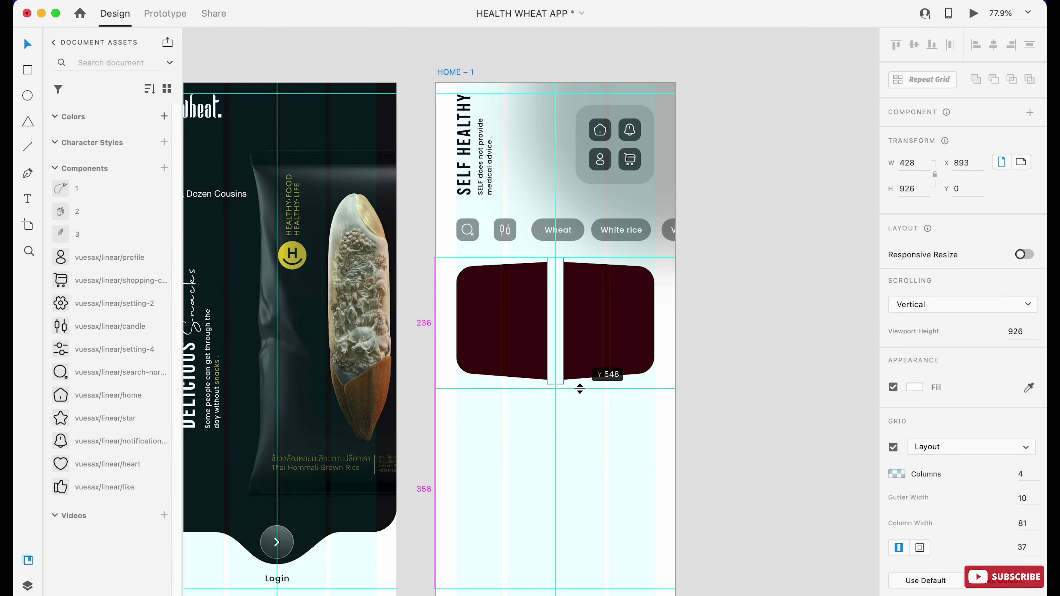
# - Move the shape's middle points to the guides at Y 312 and Y 540, curving both edges and smoothing the corners
pyautogui.scroll(5, 584, 346)
pyautogui.doubleClick(545, 180)
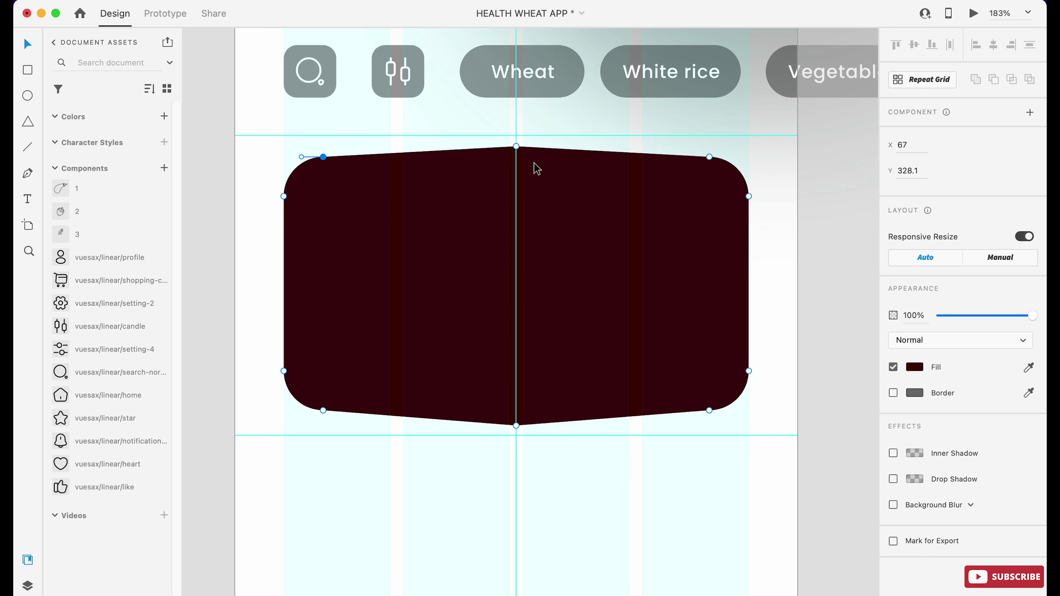
pyautogui.moveTo(516, 425); pyautogui.dragTo(516, 435)
pyautogui.moveTo(516, 142); pyautogui.dragTo(516, 136)
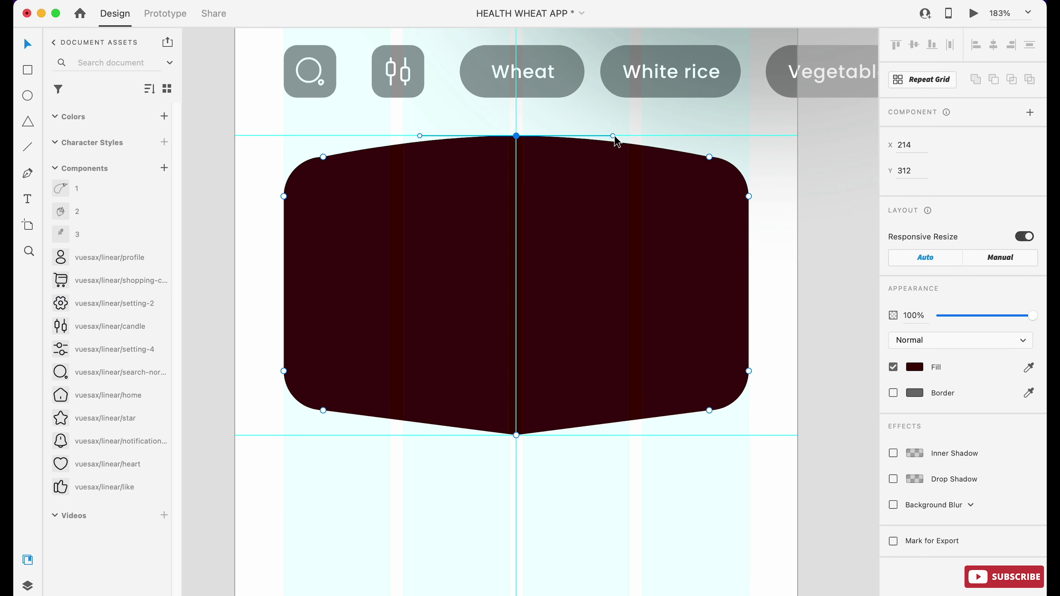
pyautogui.doubleClick(516, 435)
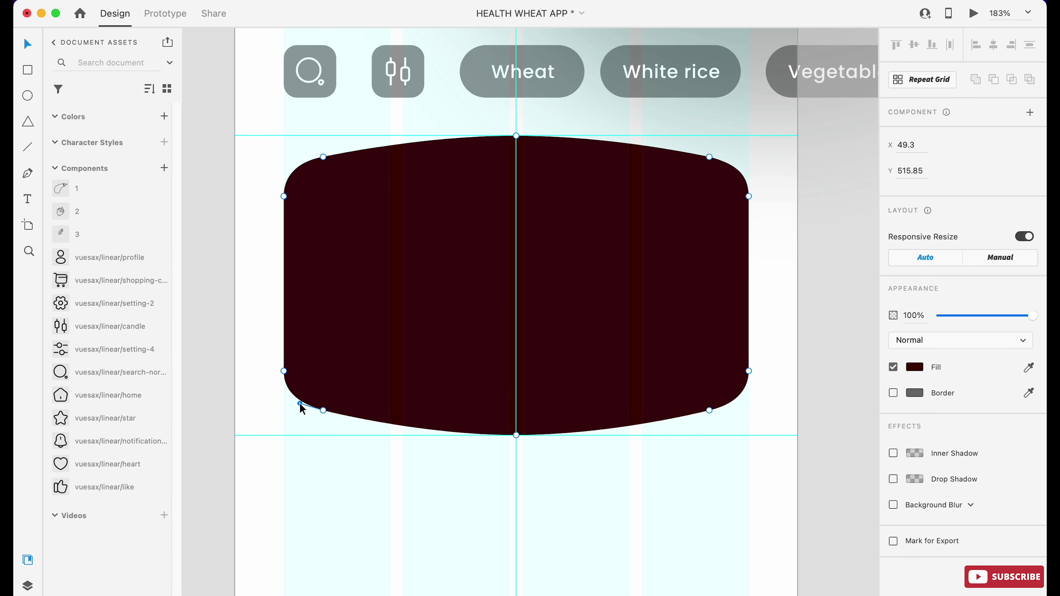
# - Fine-tune the shape's upper and lower middle points so it starts at Y 312 with a height of about 226
pyautogui.scroll(-5, 539, 343)
pyautogui.scroll(5, 540, 343)
pyautogui.moveTo(492, 185); pyautogui.dragTo(493, 192)
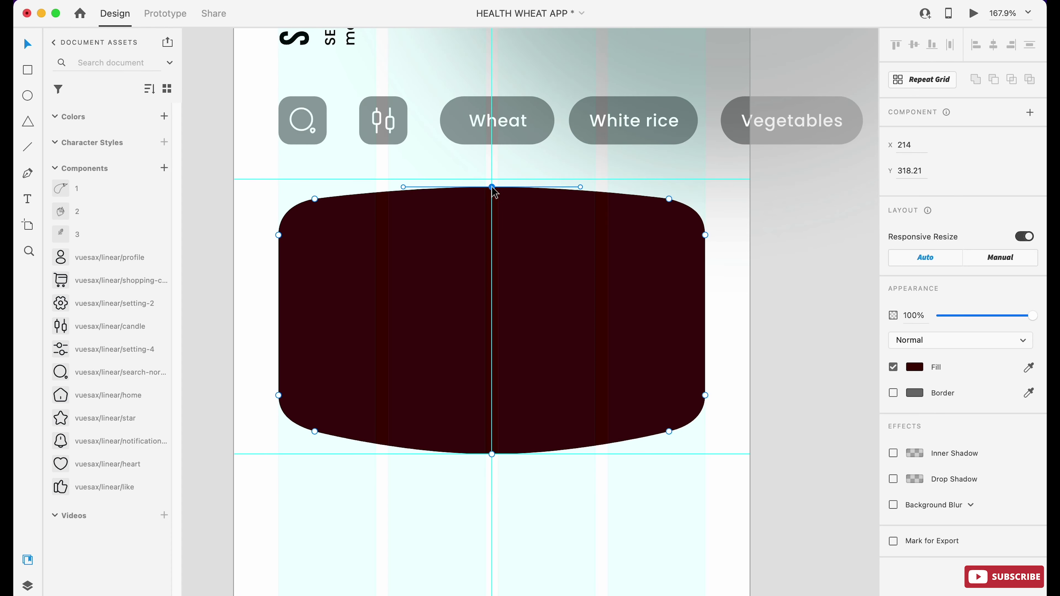
pyautogui.click(493, 454)
pyautogui.scroll(3, 493, 452)
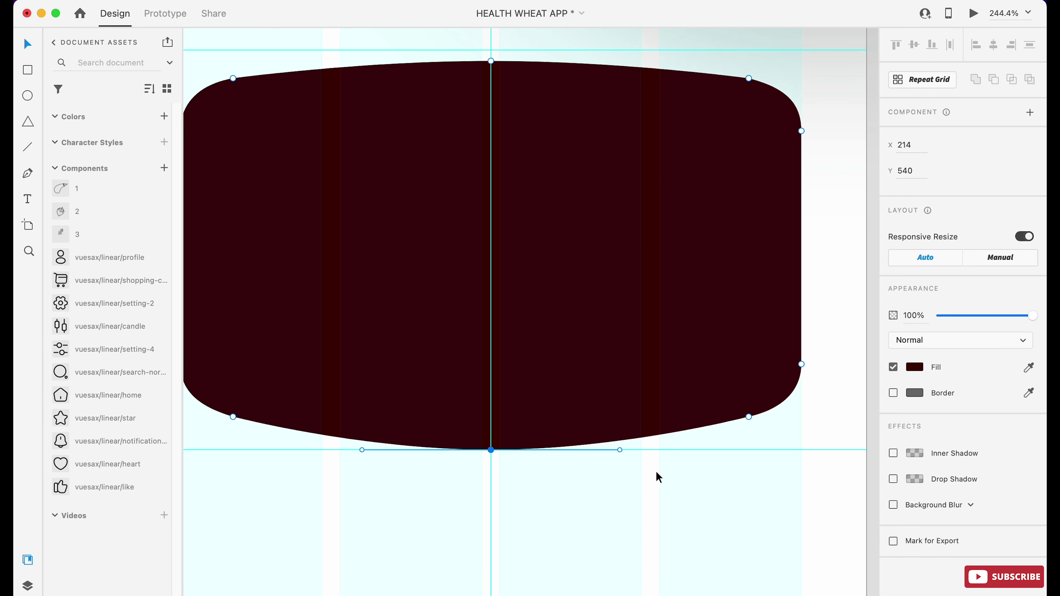
pyautogui.moveTo(491, 450); pyautogui.dragTo(491, 446)
pyautogui.moveTo(491, 61); pyautogui.dragTo(491, 56)
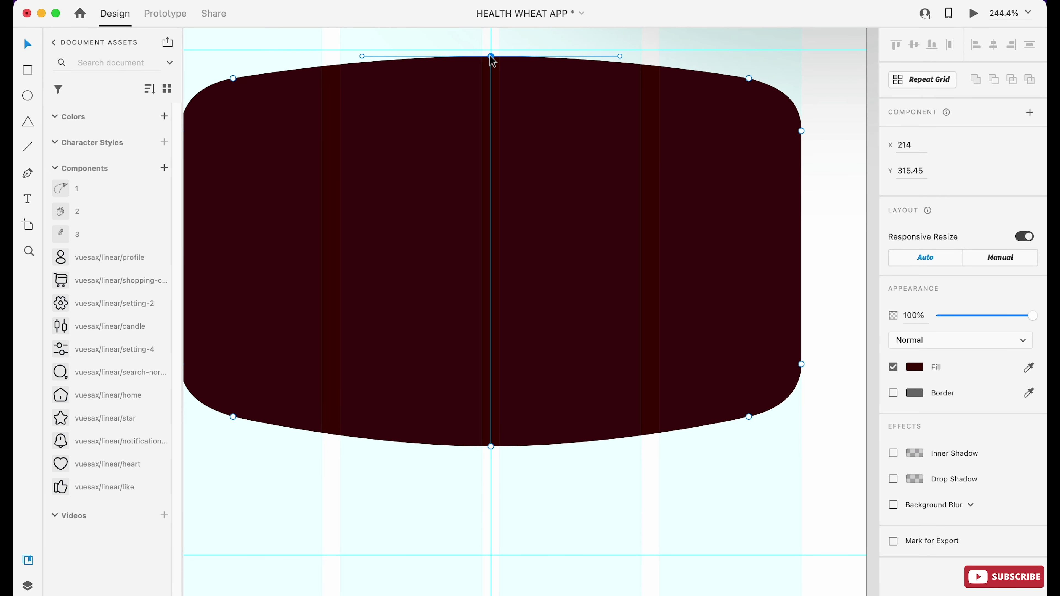
pyautogui.scroll(-4, 504, 212)
pyautogui.scroll(4, 525, 166)
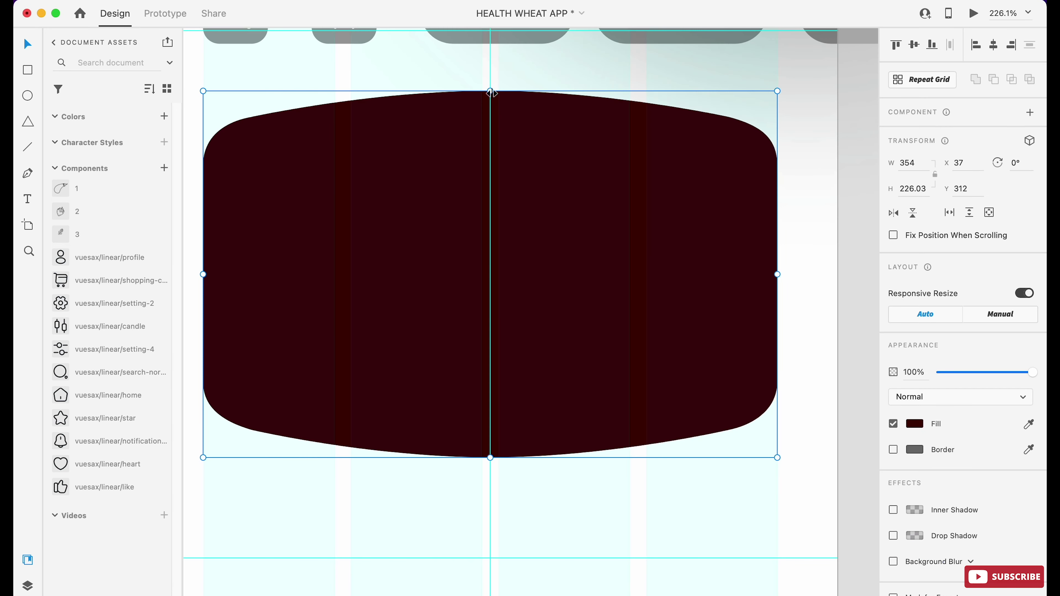
# - Fill the curved card shape with the blurred multicolour image and place the wheat grain picture horizontally across it
pyautogui.moveTo(490, 96); pyautogui.dragTo(490, 94)
pyautogui.press('Escape')
pyautogui.scroll(-5, 569, 176)
pyautogui.moveTo(677, 326); pyautogui.dragTo(612, 395)
pyautogui.scroll(-5, 614, 363)
pyautogui.scroll(5, 537, 218)
pyautogui.click(111, 587)
pyautogui.moveTo(309, 279); pyautogui.dragTo(480, 229)
pyautogui.scroll(-5, 484, 233)
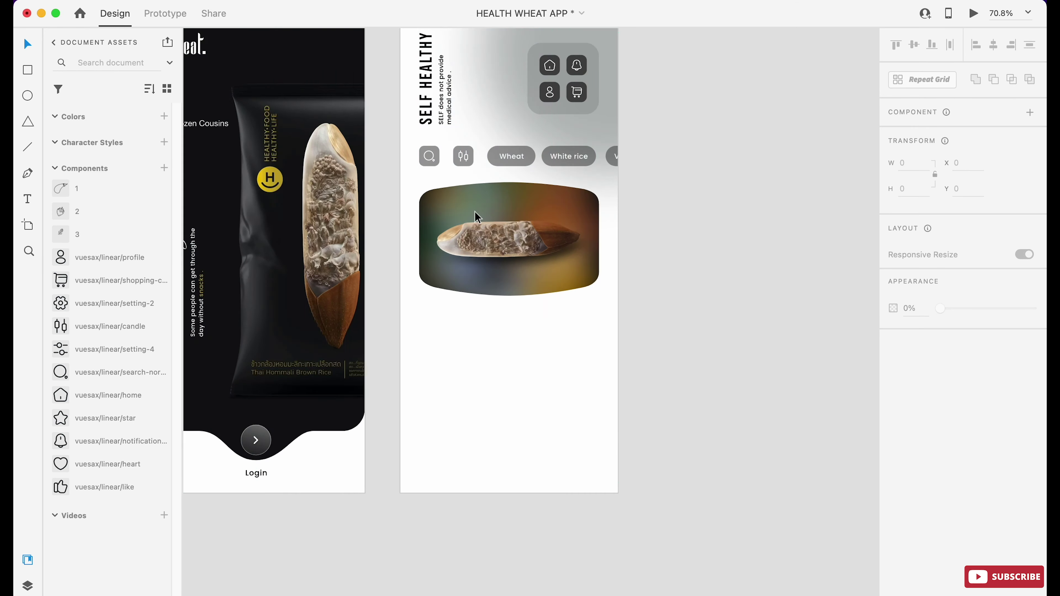
# - Add the white title "Wheat Drawn" at size 15 above the grain and duplicate it below the grain at X 71, Y 470
pyautogui.press('t')
pyautogui.click(482, 233)
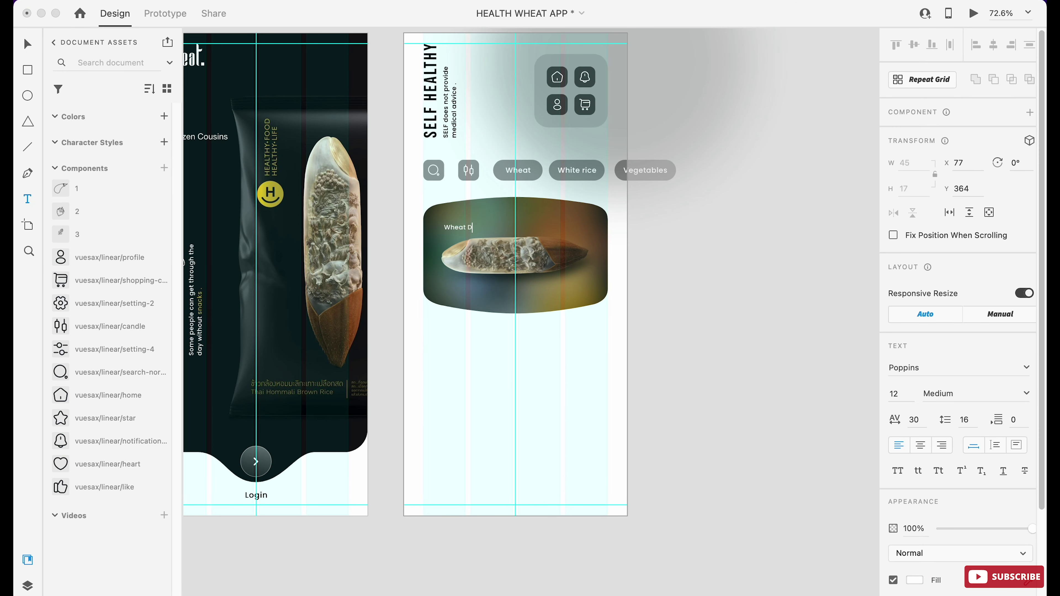
pyautogui.press('Escape')
pyautogui.scroll(5, 455, 256)
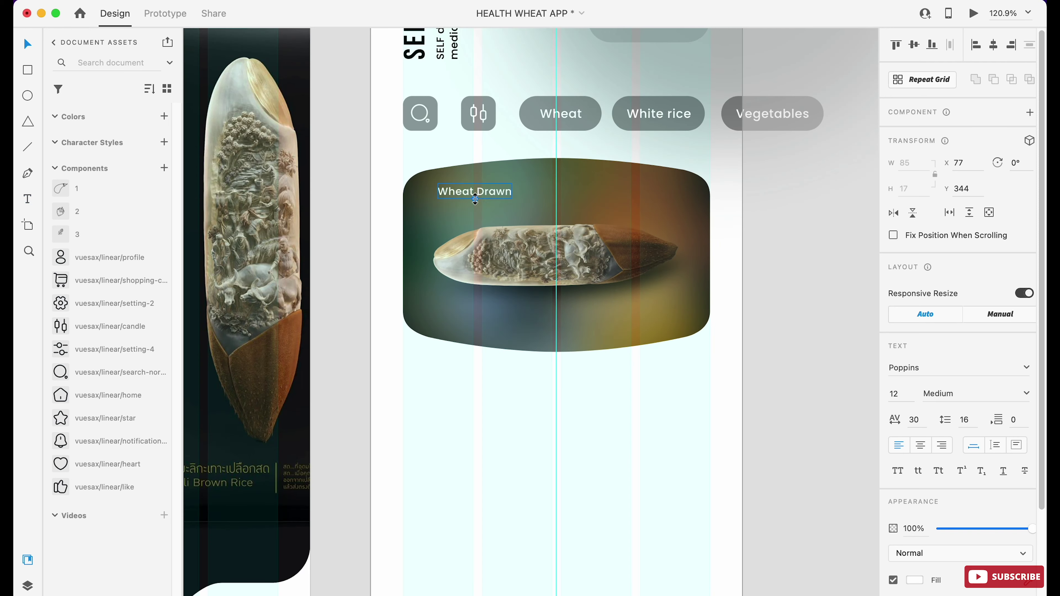
pyautogui.moveTo(486, 198); pyautogui.dragTo(488, 306)
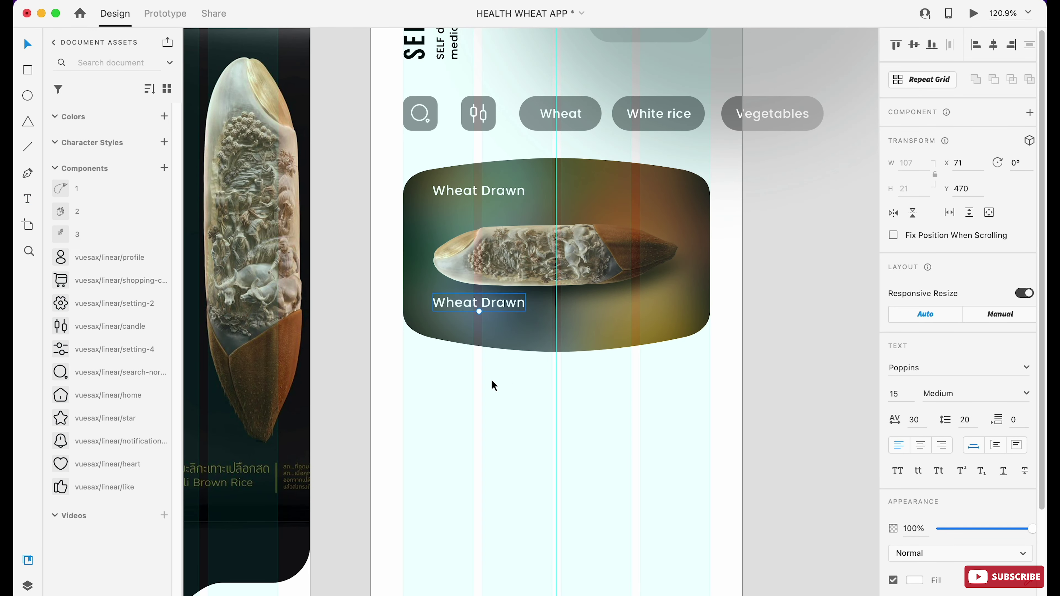
# - Replace the duplicated title below the grain with the copied text "Partake Foods" at size 12
pyautogui.scroll(-5, 492, 381)
pyautogui.doubleClick(267, 264)
pyautogui.press('super+c')
pyautogui.scroll(-5, 675, 287)
pyautogui.scroll(10, 417, 251)
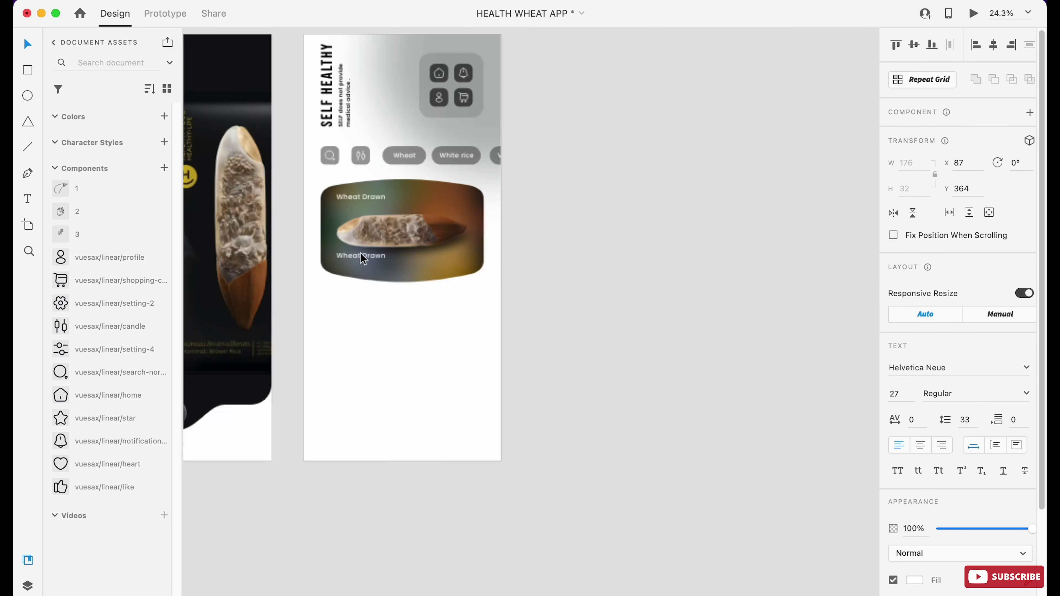
pyautogui.doubleClick(364, 259)
pyautogui.press('super+v')
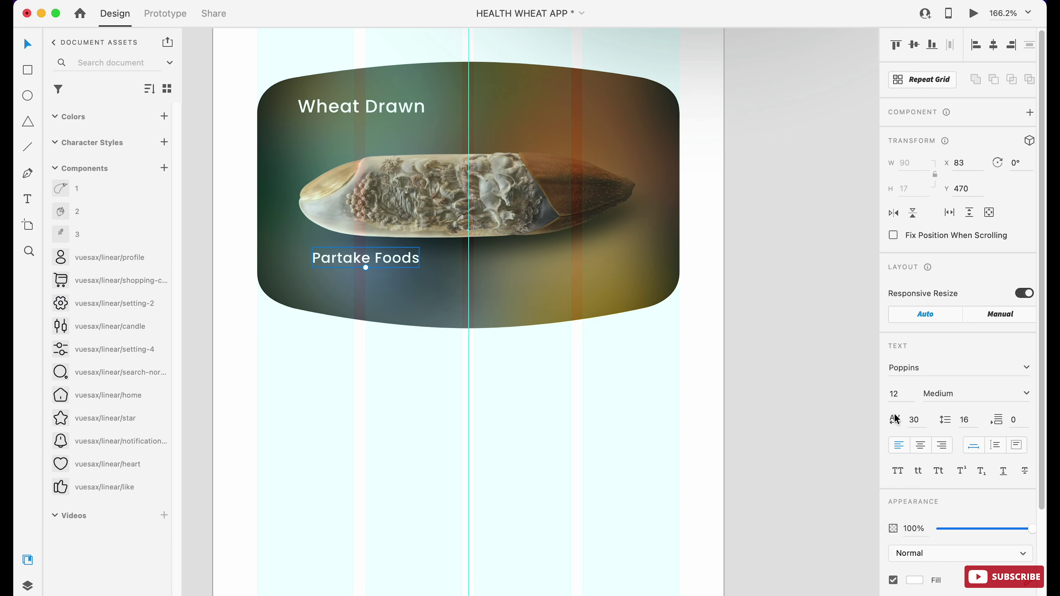
# - Draw a text box about 98 by 31 under "Partake Foods" and fill it with the sentence about leaving a corporate job
pyautogui.scroll(-5, 363, 262)
pyautogui.hscroll(-5, 363, 262)
pyautogui.doubleClick(309, 272)
pyautogui.hscroll(5, 433, 289)
pyautogui.scroll(10, 490, 277)
pyautogui.press('t')
pyautogui.moveTo(397, 249); pyautogui.dragTo(576, 307)
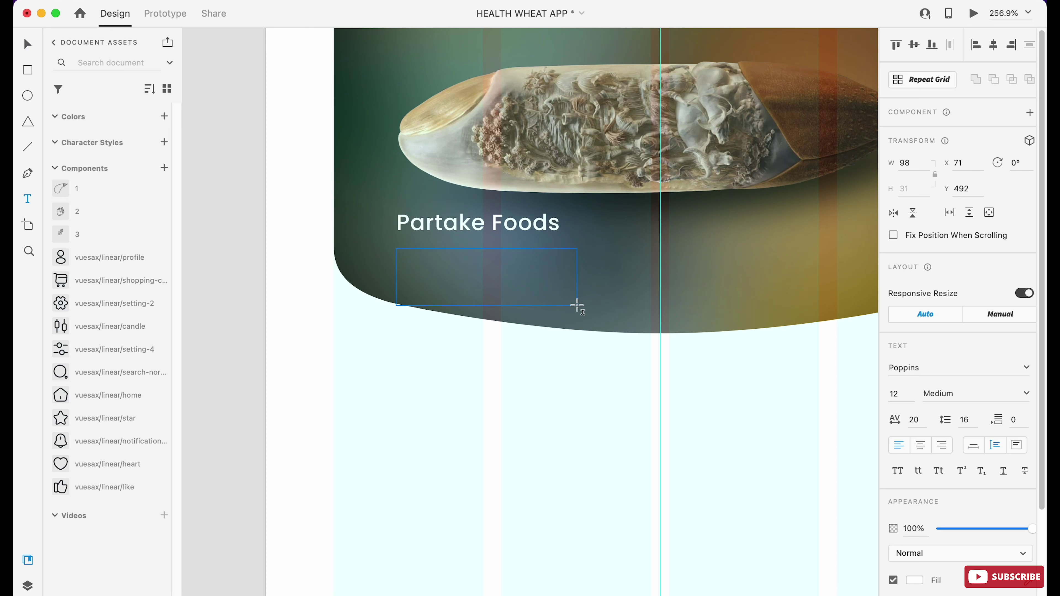
pyautogui.write('Woodard left her corporate job to launch .')
# - Set the description to size 8, character spacing 13 and line spacing 11, and move it closer to "Partake Foods"
pyautogui.click(897, 394)
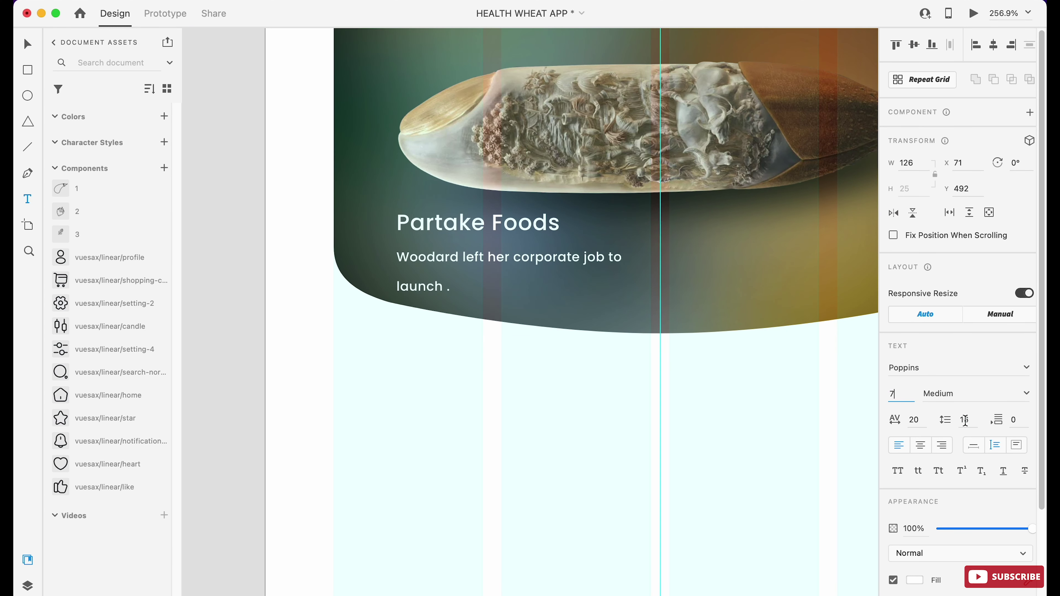
pyautogui.write('13')
pyautogui.press('Return')
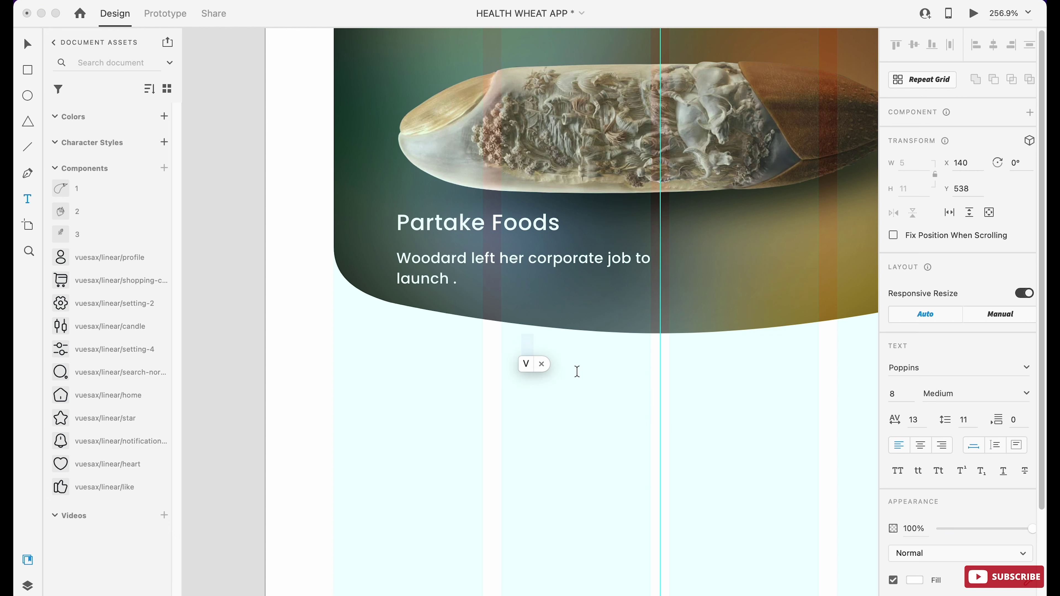
pyautogui.press('Escape')
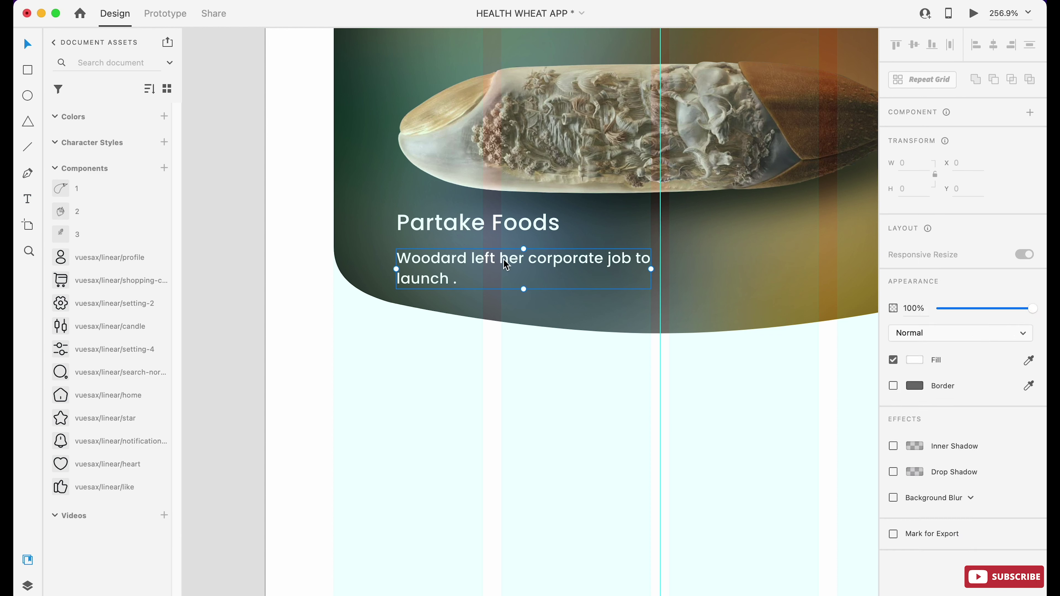
pyautogui.moveTo(503, 259); pyautogui.dragTo(501, 248)
pyautogui.scroll(-5, 519, 313)
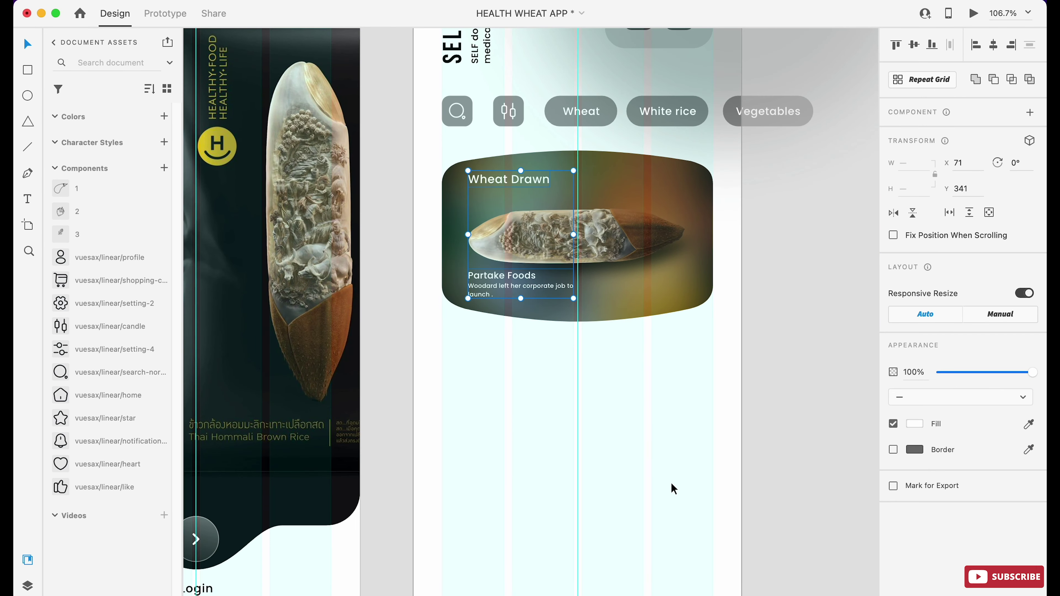
pyautogui.click(620, 438)
pyautogui.scroll(3, 620, 439)
pyautogui.doubleClick(593, 335)
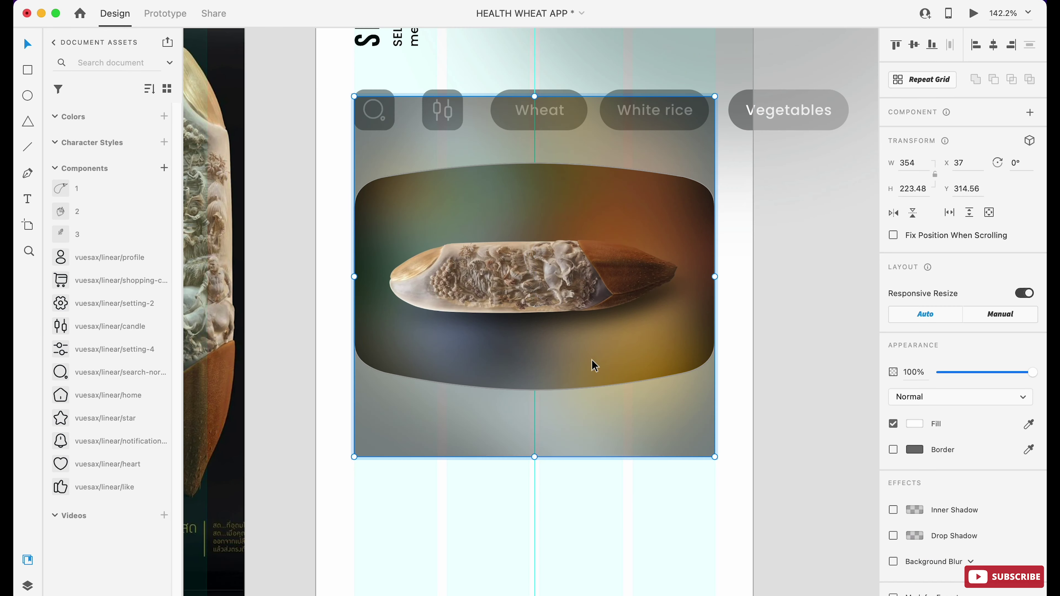
pyautogui.press('Escape')
pyautogui.scroll(3, 578, 361)
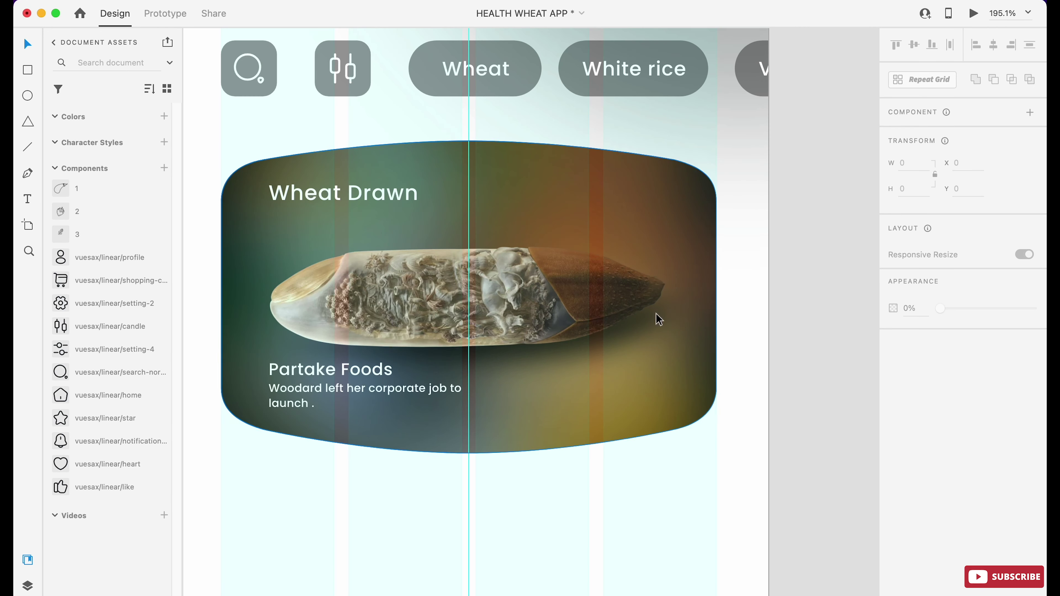
# - Draw a 30 by 73 rectangle over the grain's pointed end, with corner radius 9, no border and background blur
pyautogui.press('r')
pyautogui.moveTo(635, 247)
pyautogui.mouseDown()
pyautogui.moveTo(675, 347)
pyautogui.moveTo(652, 301)
pyautogui.mouseUp()
pyautogui.scroll(3, 671, 292)
pyautogui.click(893, 475)
pyautogui.click(943, 423)
pyautogui.write('9')
pyautogui.scroll(-1, 960, 418)
pyautogui.click(893, 574)
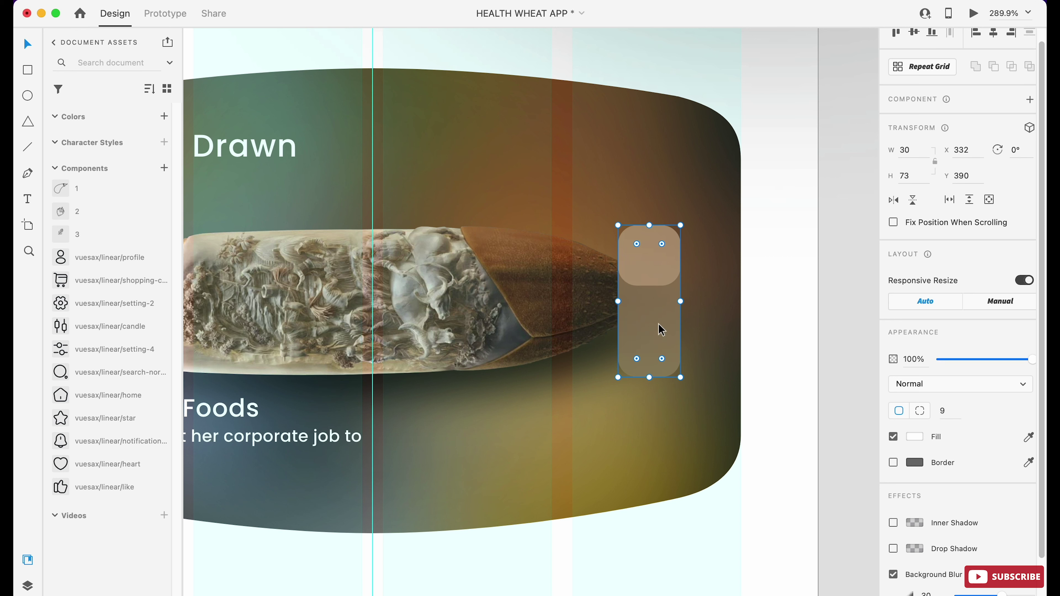
# - Resize the small inner tile to 24 by 24 at X 335, Y 393, with dark grey fill, no blur and 77% opacity
pyautogui.moveTo(680, 225); pyautogui.dragTo(674, 231)
pyautogui.scroll(3, 639, 268)
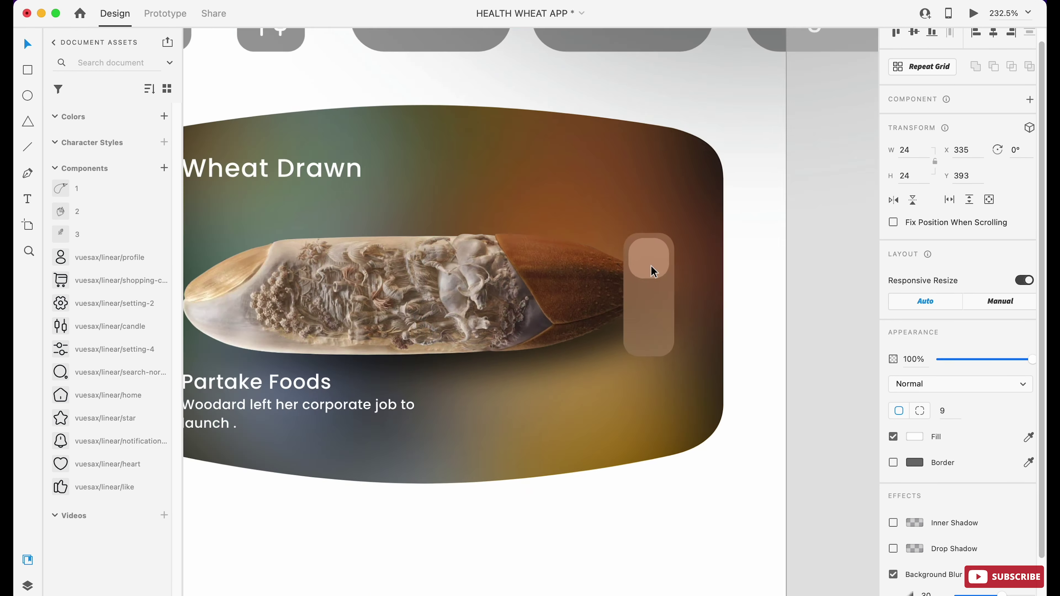
pyautogui.click(914, 437)
pyautogui.press('super+v')
pyautogui.press('Return')
pyautogui.click(893, 574)
pyautogui.moveTo(1031, 359); pyautogui.dragTo(1010, 360)
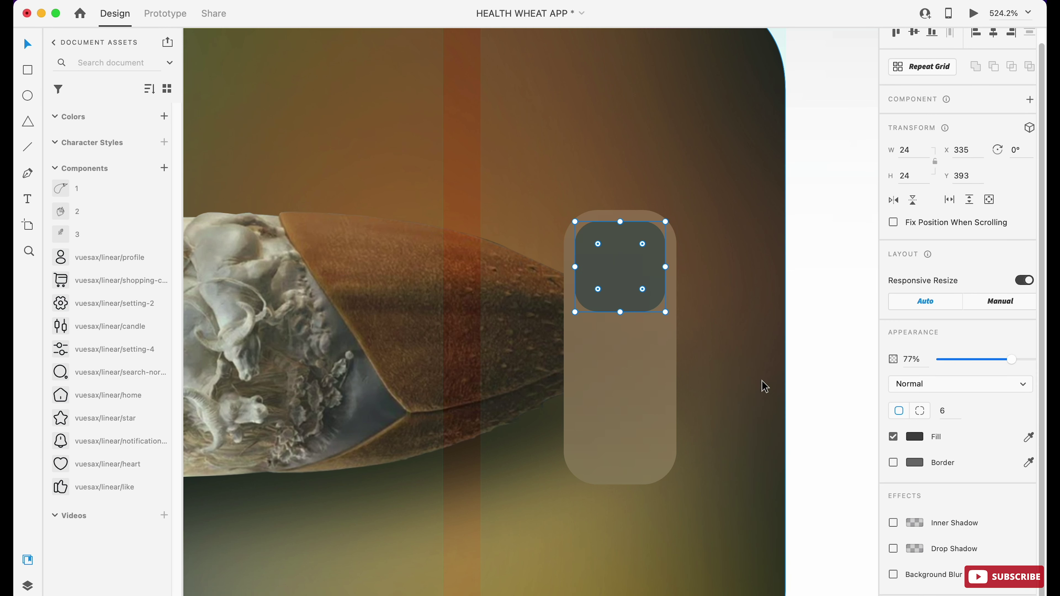
# - Draw a downward chevron with the Pen tool, give it a white rounded border of size 2 and centre it in the dark tile
pyautogui.press('p')
pyautogui.click(607, 268)
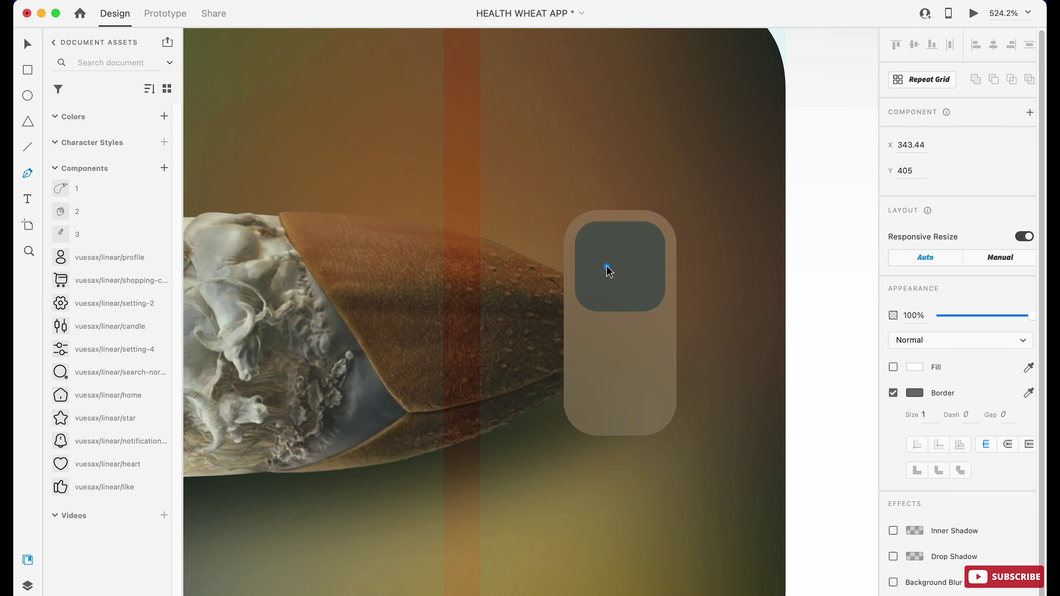
pyautogui.click(644, 267)
pyautogui.press('Escape')
pyautogui.click(915, 450)
pyautogui.click(917, 452)
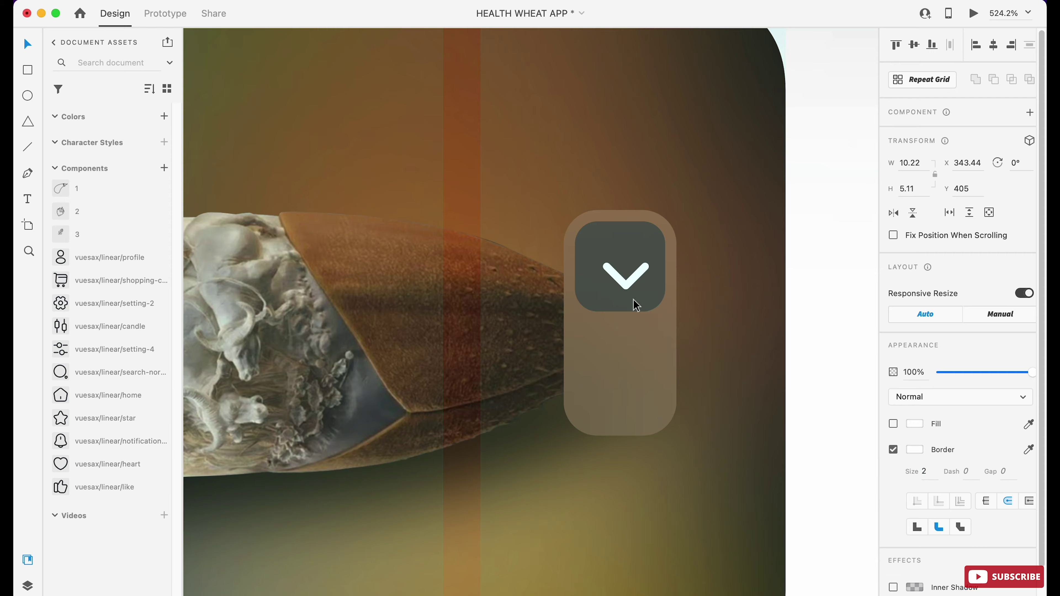
pyautogui.scroll(5, 635, 305)
pyautogui.moveTo(645, 276); pyautogui.dragTo(600, 249)
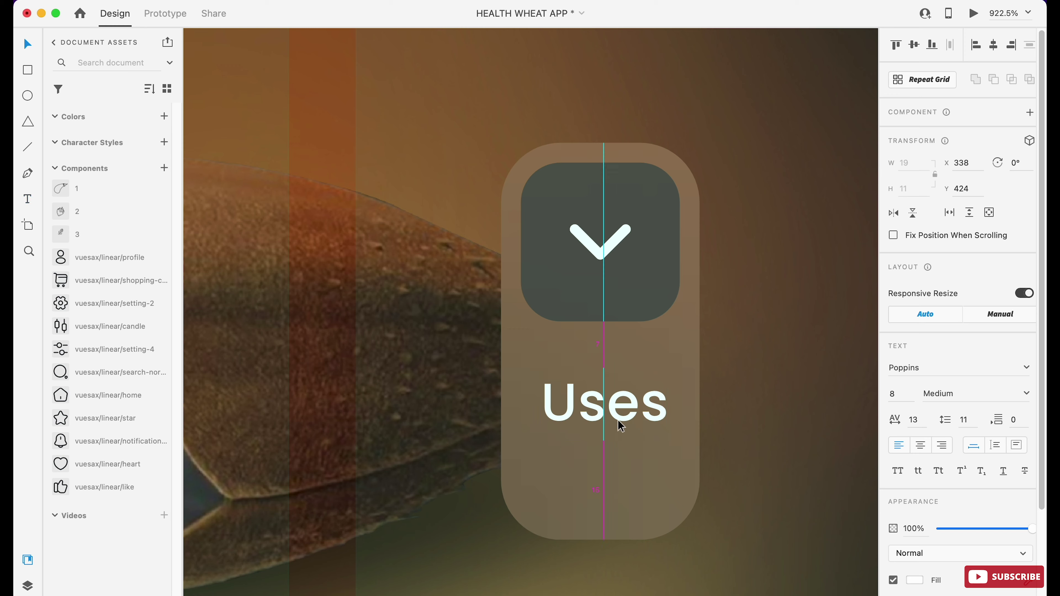
# - Place the "Uses" label at size 8 under the dark tile at X 338, Y 428 and group the whole control
pyautogui.moveTo(621, 424); pyautogui.dragTo(626, 428)
pyautogui.scroll(-10, 624, 438)
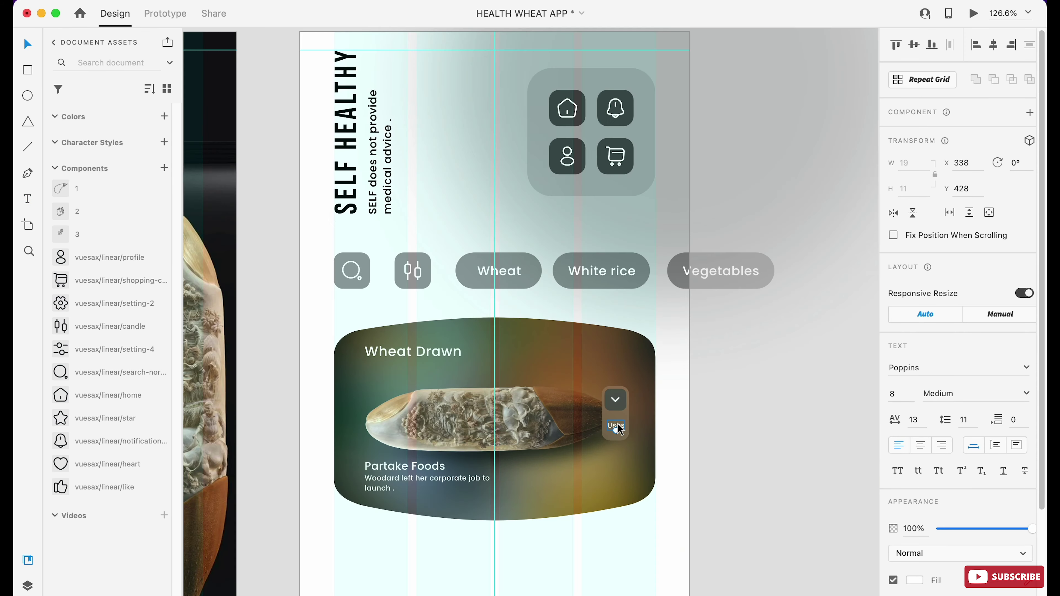
pyautogui.scroll(6, 609, 401)
pyautogui.click(630, 388)
pyautogui.scroll(5, 630, 389)
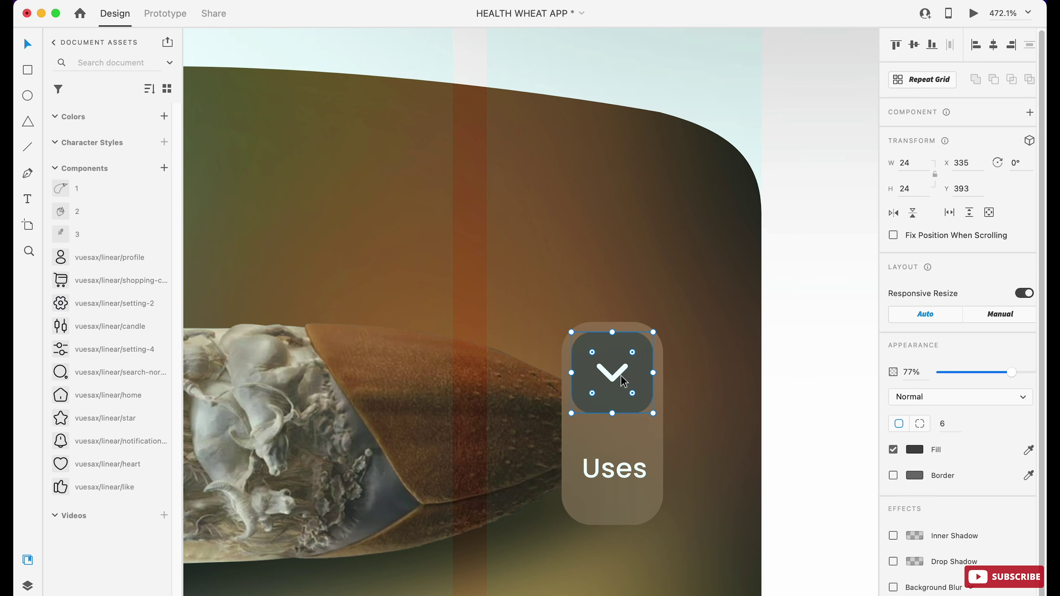
pyautogui.scroll(-15, 633, 480)
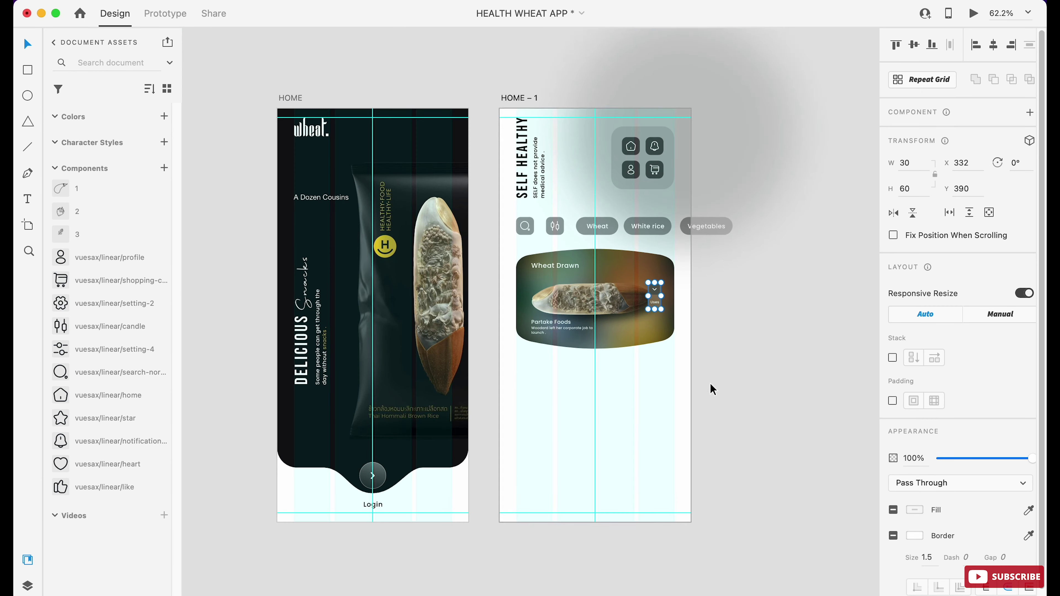
pyautogui.click(644, 441)
# - Fill the Wheat pill with a green sampled from the product card's image and lighten the fill
pyautogui.scroll(6, 622, 292)
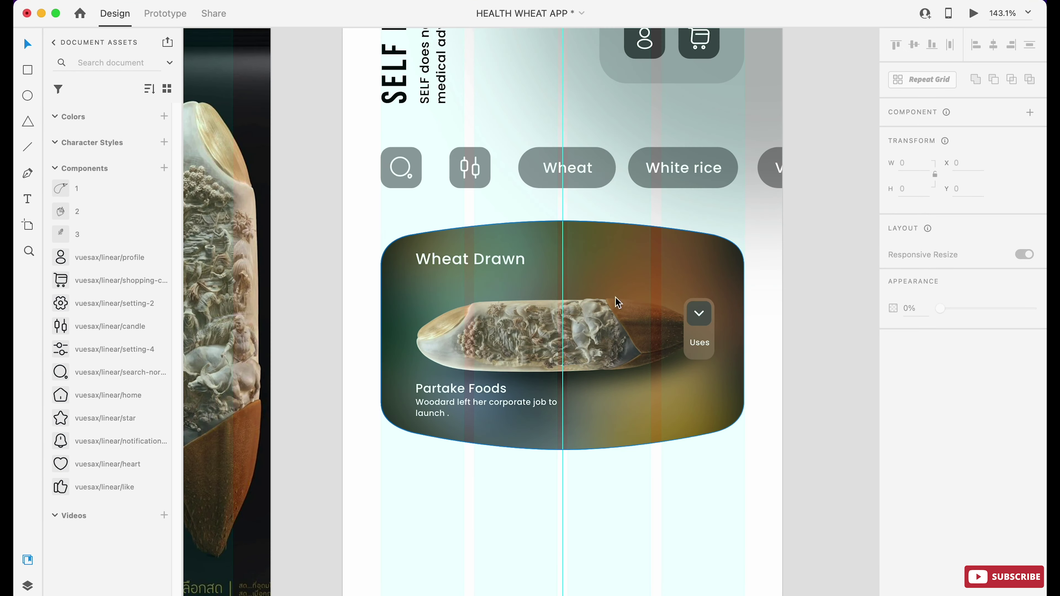
pyautogui.click(607, 175)
pyautogui.click(1029, 450)
pyautogui.click(559, 277)
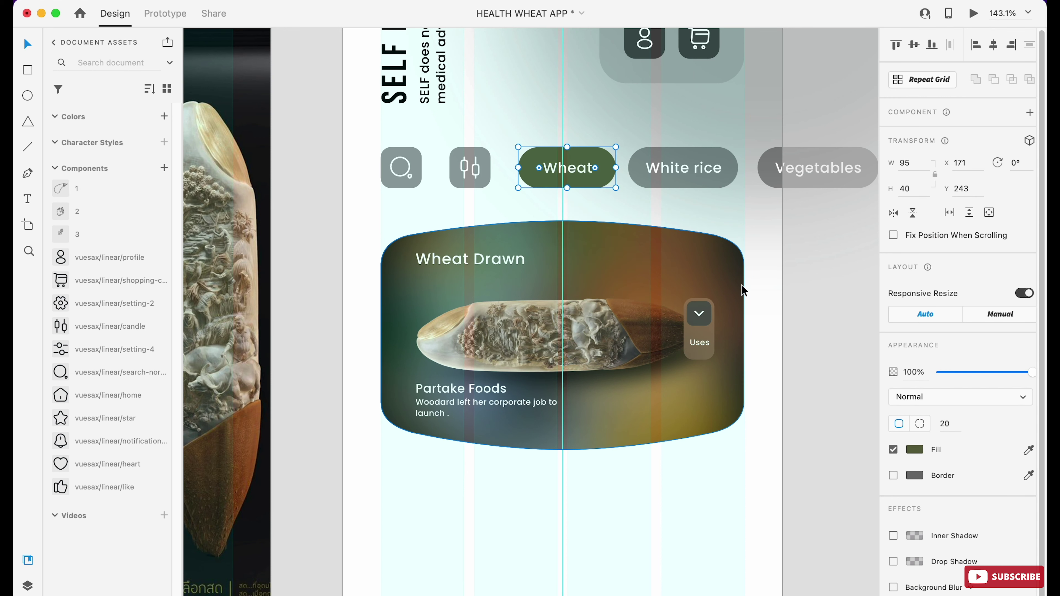
pyautogui.click(914, 450)
pyautogui.moveTo(886, 393); pyautogui.dragTo(887, 412)
# - Apply the same light green fill to the White rice and Vegetables pills
pyautogui.click(683, 168)
pyautogui.click(818, 167)
pyautogui.click(914, 447)
pyautogui.press('Escape')
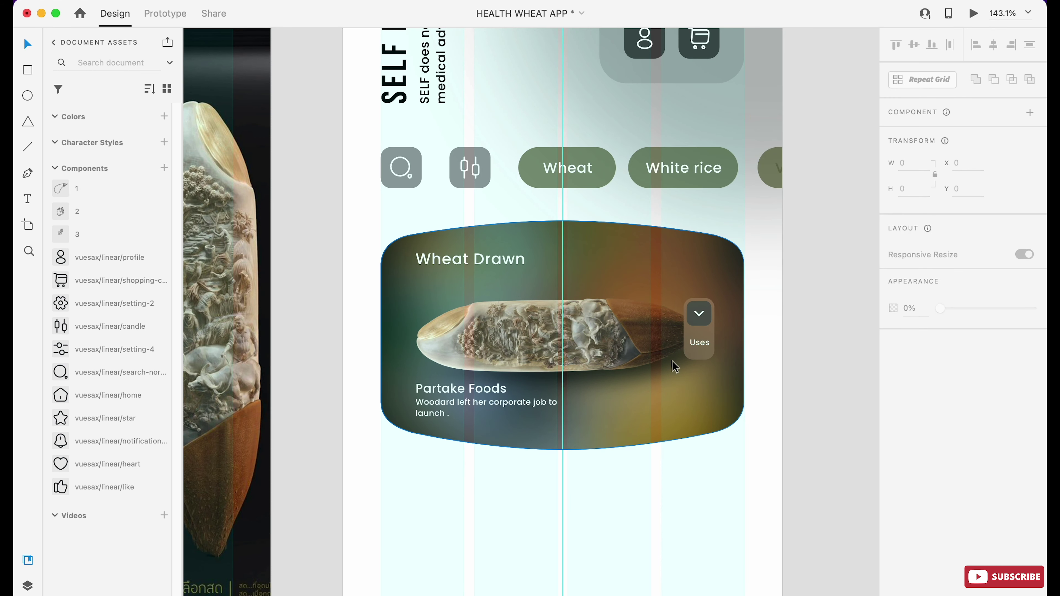
# - Add the heading "More For Your Health" below the product card at X 37 and colour it black
pyautogui.scroll(-3, 675, 367)
pyautogui.scroll(-3, 606, 502)
pyautogui.press('t')
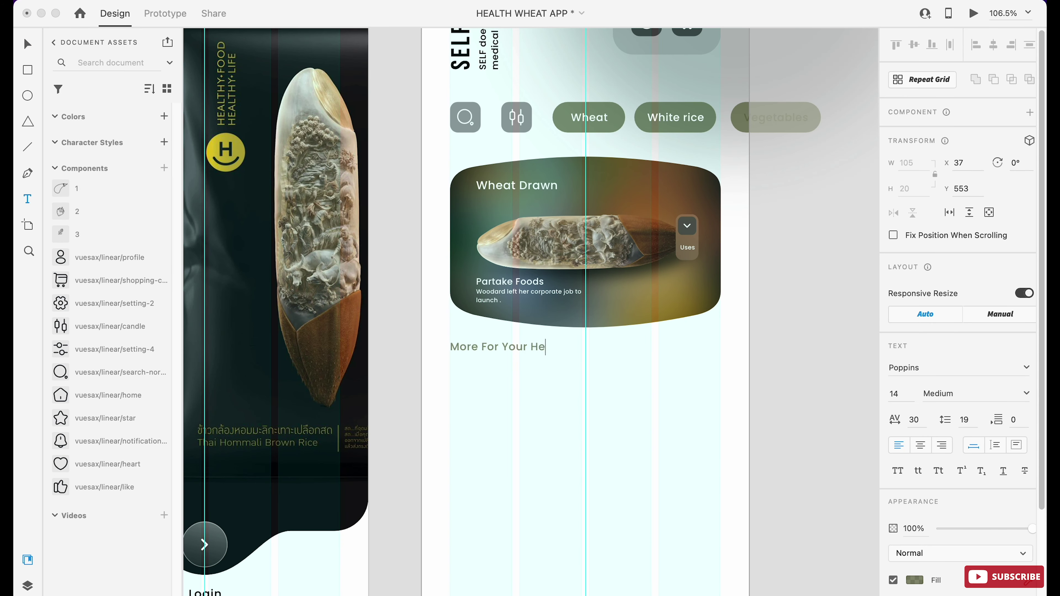
pyautogui.press('Escape')
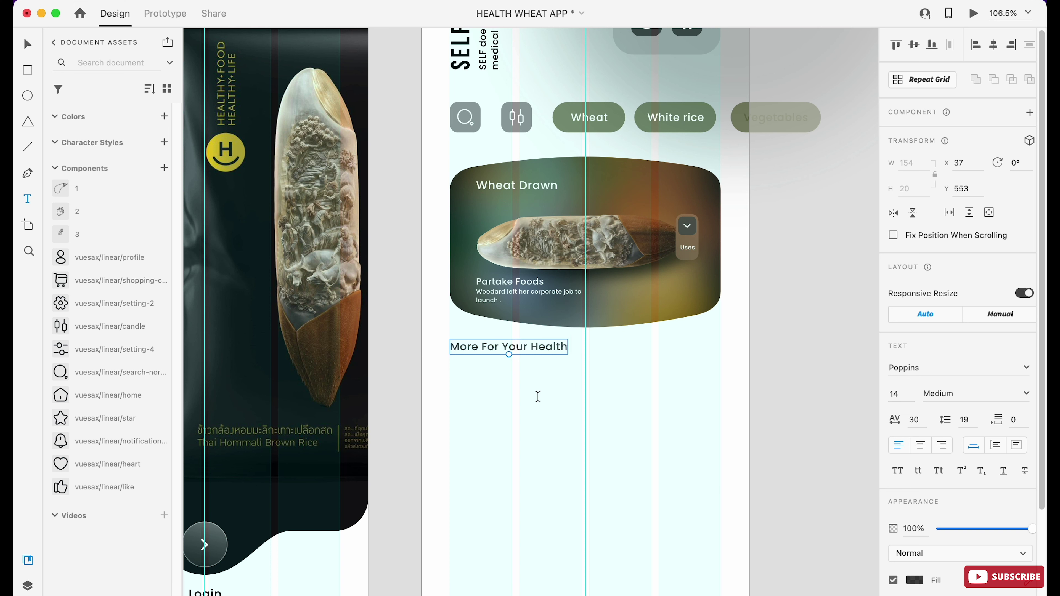
pyautogui.click(915, 581)
# - Set the "More For Your Health" heading to size 19 with character spacing 10
pyautogui.click(897, 393)
pyautogui.write('19')
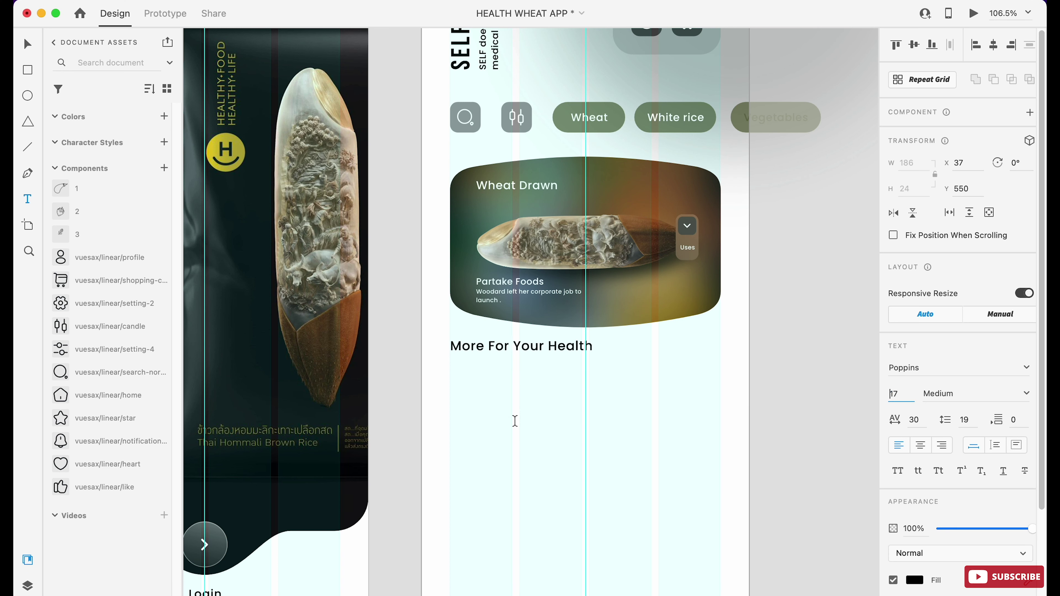
pyautogui.press('Tab')
pyautogui.write('100')
pyautogui.press('Return')
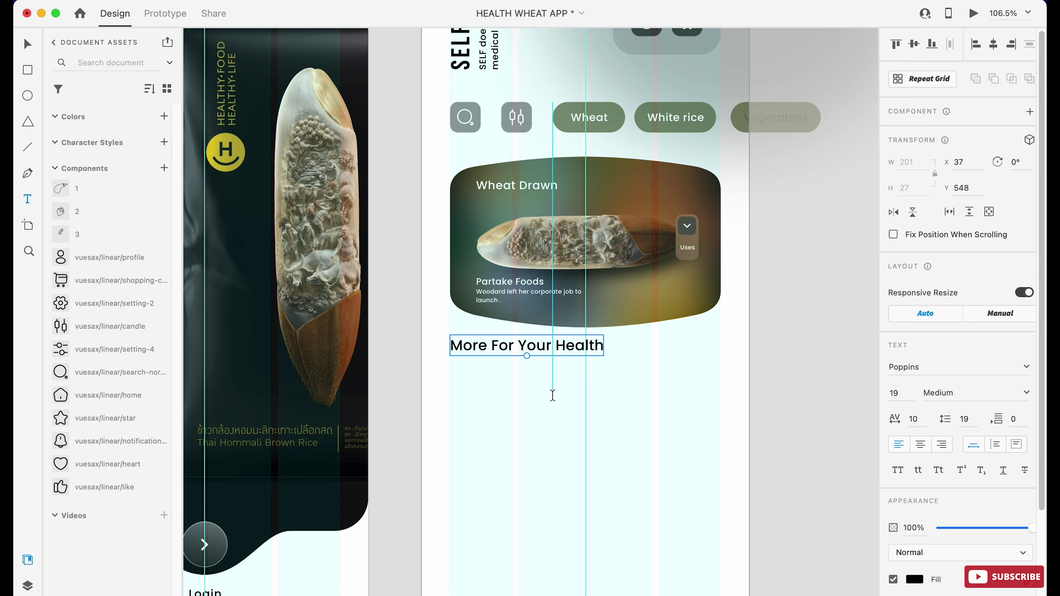
# - Try the "More For Your Health" heading in Roboto with character spacing 30
pyautogui.scroll(5, 544, 377)
pyautogui.press('Return')
pyautogui.write('Roboto')
pyautogui.press('Return')
pyautogui.write('30')
pyautogui.press('Return')
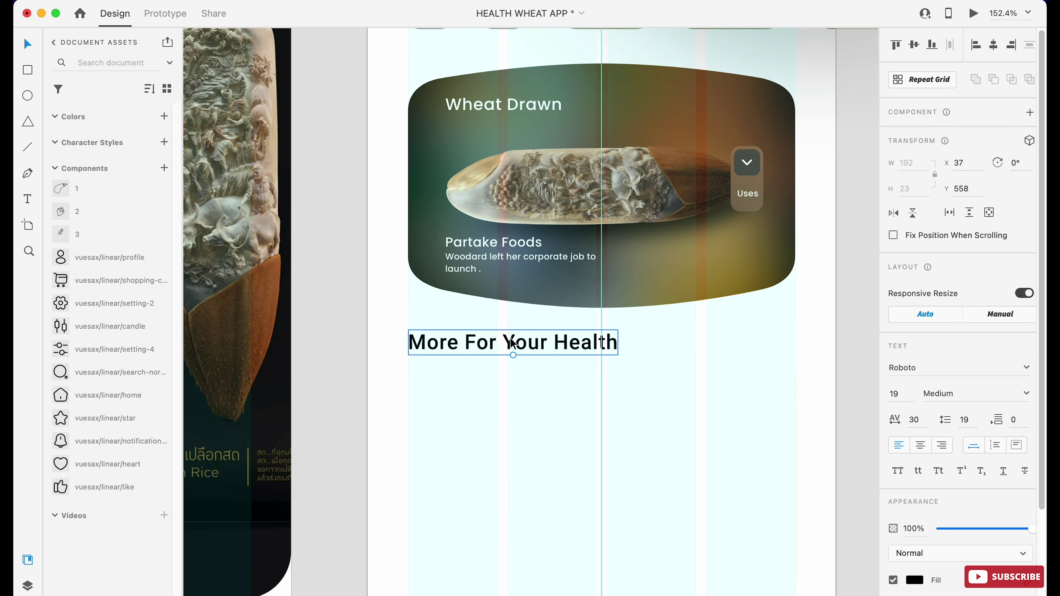
# - Set the "More For Your Health" heading to Montserrat SemiBold with character spacing 10
pyautogui.click(923, 368)
pyautogui.write('Montserrat')
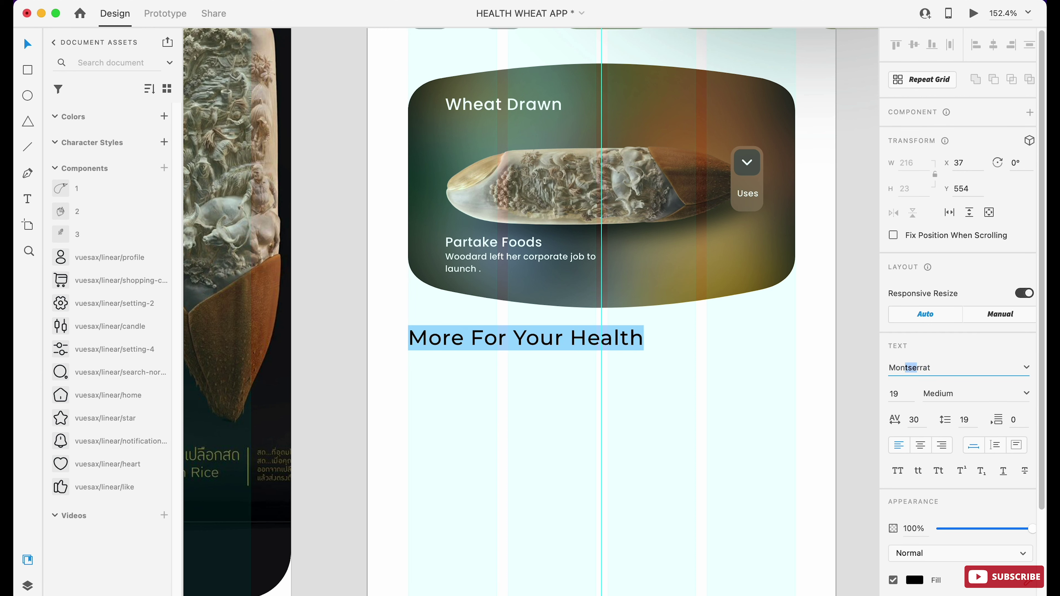
pyautogui.click(1028, 396)
pyautogui.click(965, 516)
pyautogui.write('10')
pyautogui.press('Return')
pyautogui.press('Escape')
pyautogui.scroll(3, 551, 326)
pyautogui.scroll(-3, 555, 334)
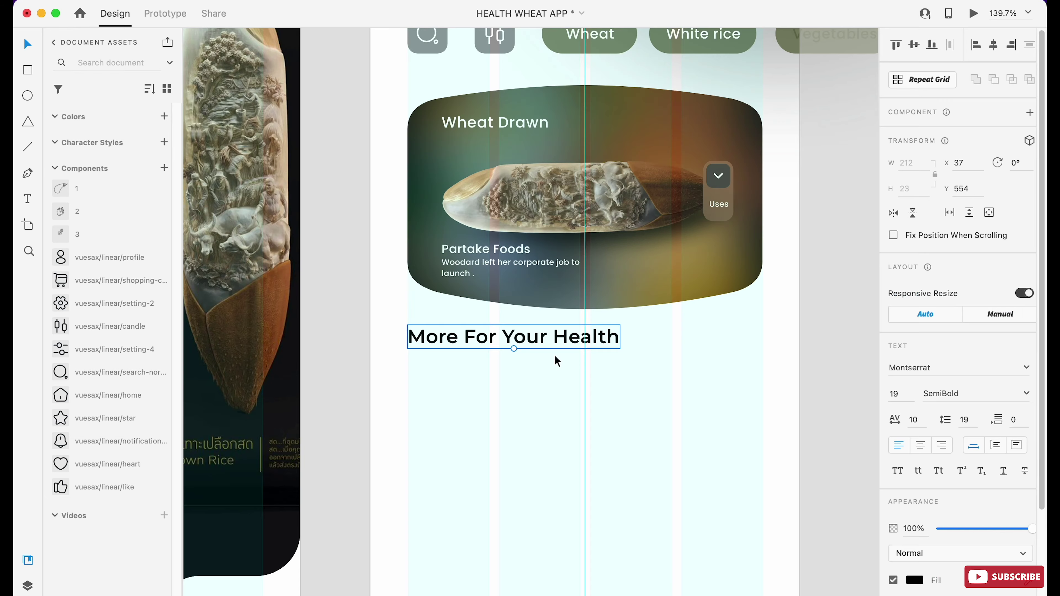
# - Draw an 81 by 263 rectangle below the heading at X 37, Y 643, with corner radius 17 and no border
pyautogui.scroll(-3, 557, 361)
pyautogui.click(531, 399)
pyautogui.moveTo(441, 351); pyautogui.dragTo(502, 539)
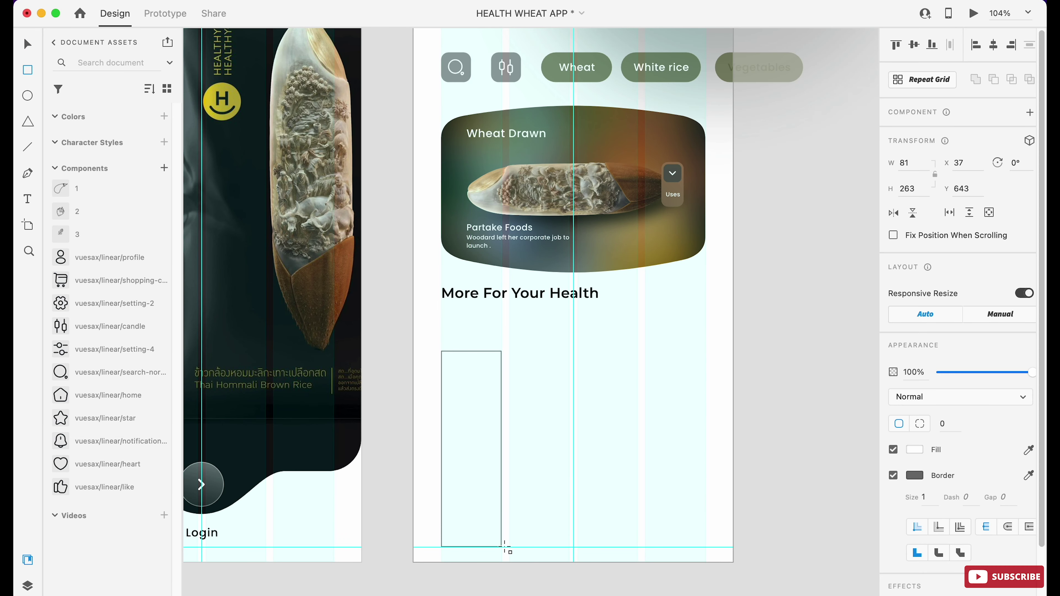
pyautogui.press('v')
pyautogui.scroll(3, 498, 490)
pyautogui.click(496, 226)
pyautogui.scroll(-2, 960, 376)
pyautogui.click(893, 420)
# - Give the tall white card a drop shadow with Y offset 0 and blur 13, and move the card up to Y 623
pyautogui.click(896, 557)
pyautogui.scroll(-1, 939, 522)
pyautogui.click(954, 544)
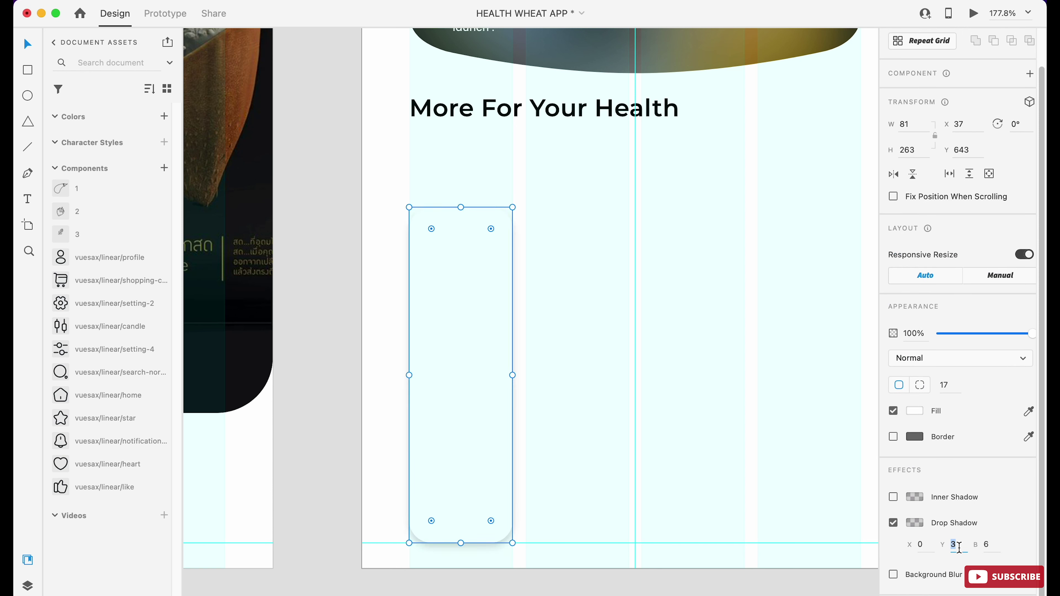
pyautogui.write('0')
pyautogui.press('Tab')
pyautogui.click(914, 523)
pyautogui.write('13')
pyautogui.press('Return')
pyautogui.click(915, 523)
pyautogui.moveTo(473, 368); pyautogui.dragTo(473, 343)
pyautogui.scroll(-2, 473, 343)
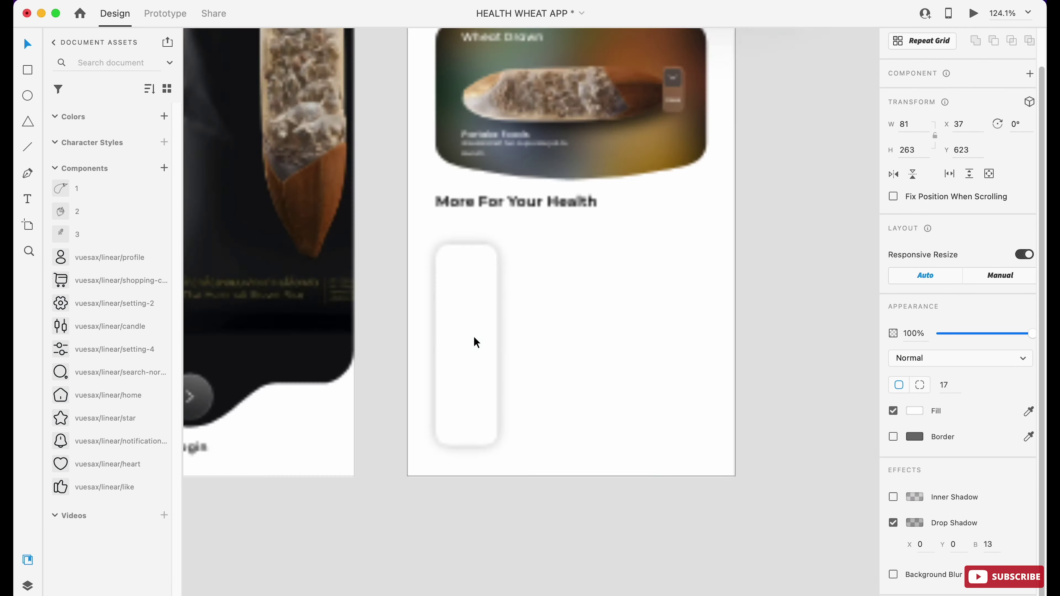
# - Import B.png, c.png, d.png and f.png from the Healthy Food project folder and stack them centred over the second HOME screen's card
pyautogui.scroll(-2, 472, 343)
pyautogui.click(95, 585)
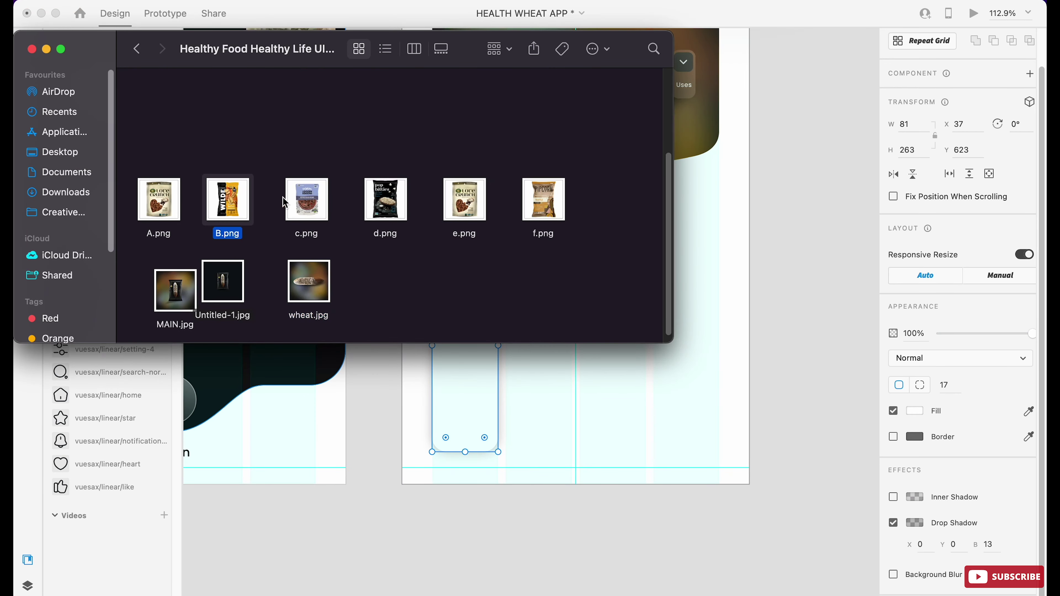
pyautogui.moveTo(541, 206); pyautogui.dragTo(372, 215)
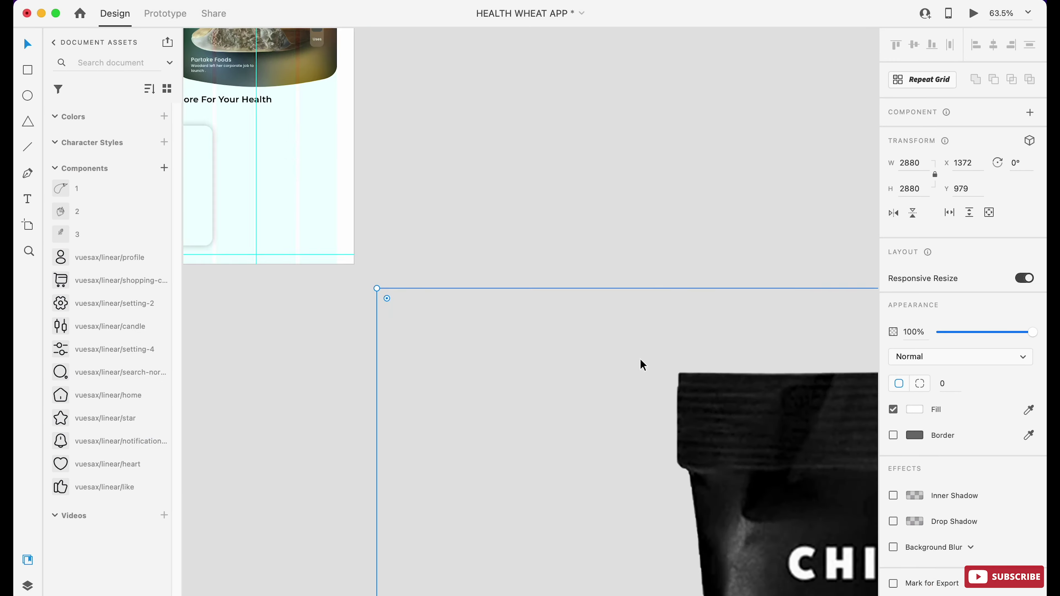
pyautogui.scroll(-10, 372, 215)
pyautogui.moveTo(835, 265); pyautogui.dragTo(636, 320)
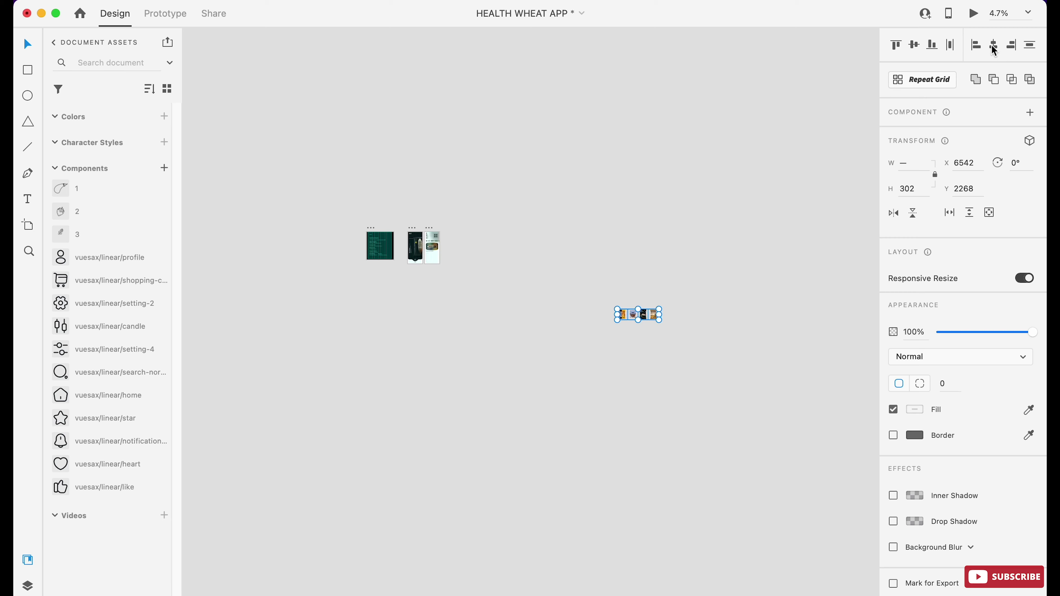
pyautogui.scroll(5, 637, 328)
pyautogui.scroll(5, 643, 300)
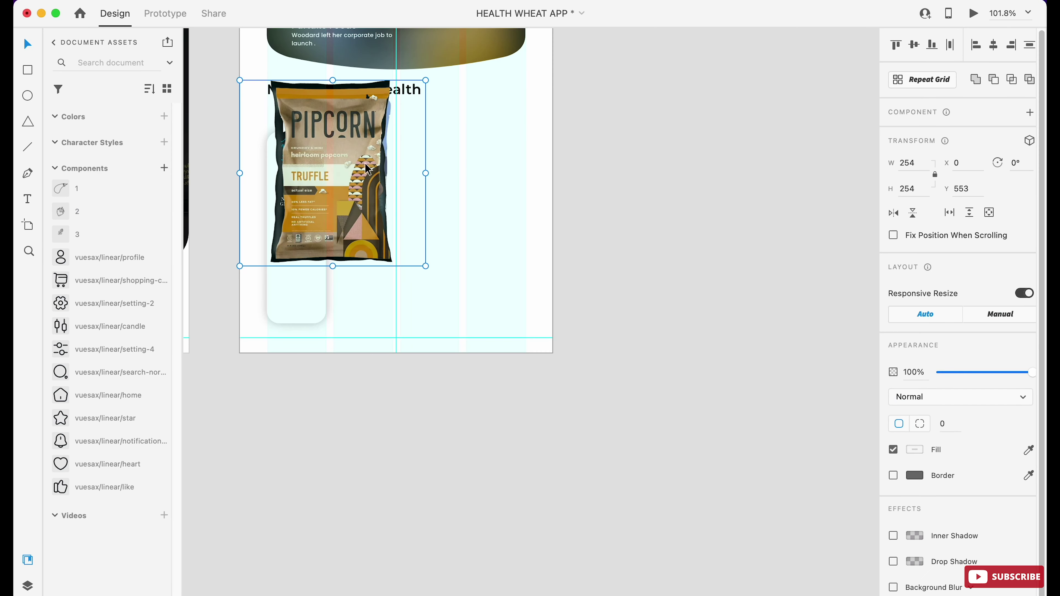
# - Scale the stacked packet images to 83 by 83 and place them in the upper part of the tall card at X 37, Y 638
pyautogui.moveTo(425, 78); pyautogui.dragTo(378, 135)
pyautogui.scroll(4, 378, 135)
pyautogui.moveTo(373, 178); pyautogui.dragTo(336, 175)
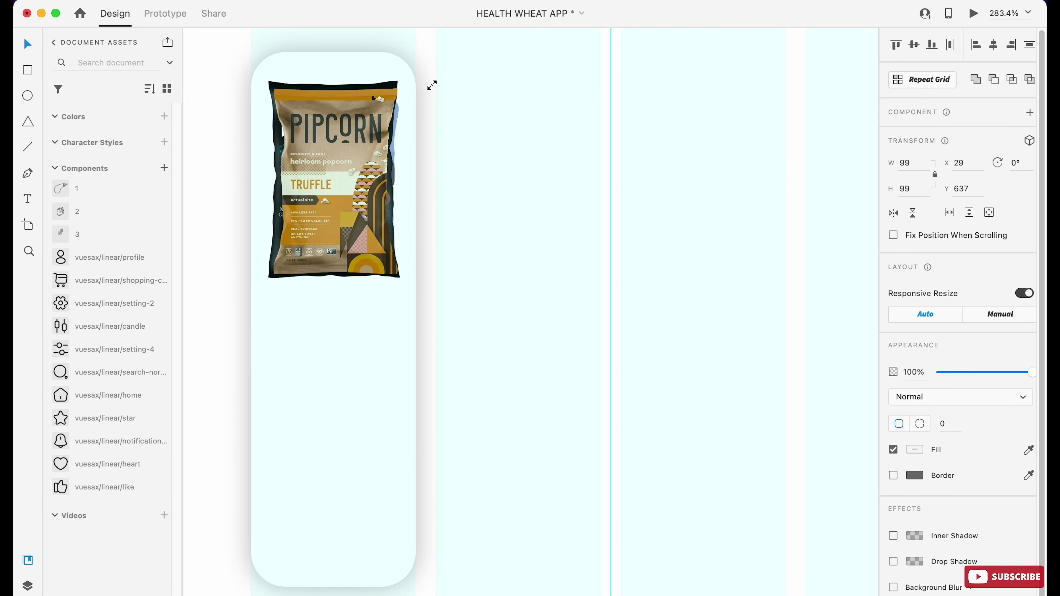
pyautogui.scroll(-5, 447, 195)
pyautogui.click(448, 196)
pyautogui.scroll(-1, 416, 270)
pyautogui.moveTo(438, 251); pyautogui.dragTo(284, 130)
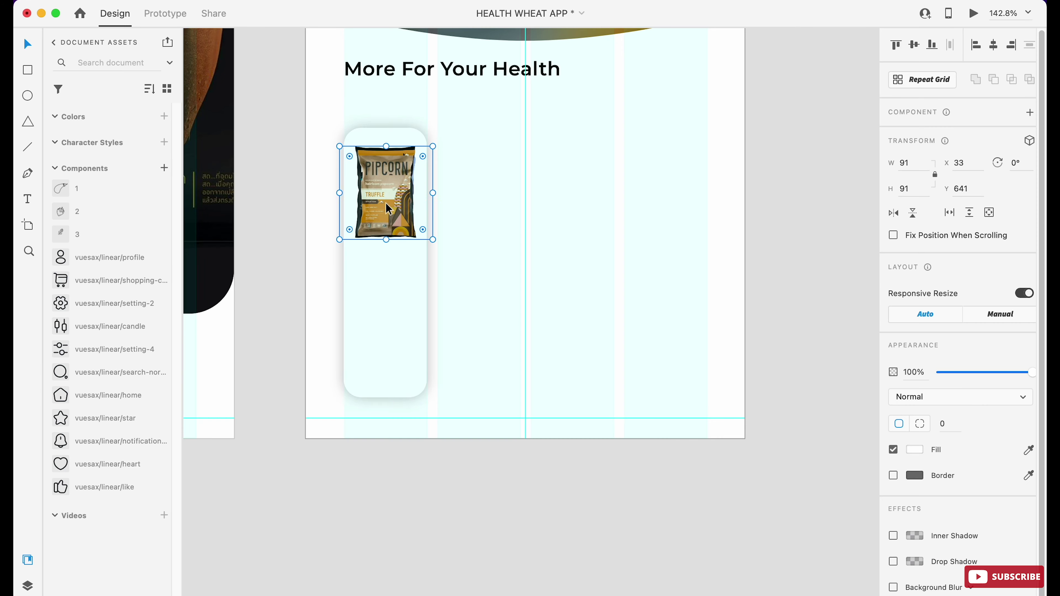
pyautogui.press('super+y')
pyautogui.press('t')
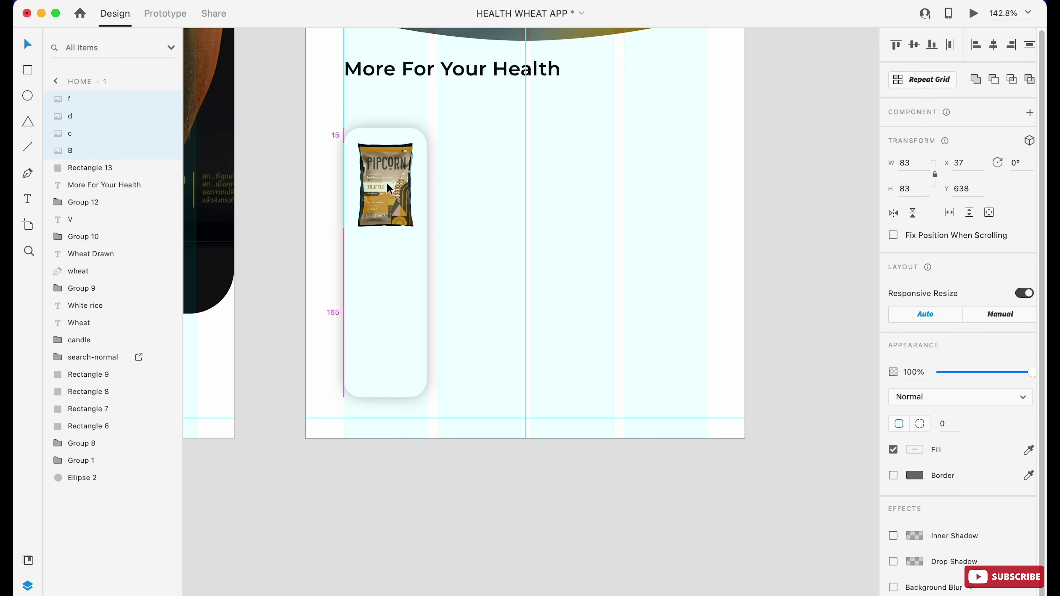
pyautogui.press('shift+super+y')
# - Add the product name "Wilde chips" as text below the packet image
pyautogui.scroll(1, 357, 263)
pyautogui.click(357, 263)
pyautogui.press('super+0')
pyautogui.click(345, 227)
pyautogui.scroll(5, 739, 299)
pyautogui.click(754, 303)
pyautogui.write('Wilde chips')
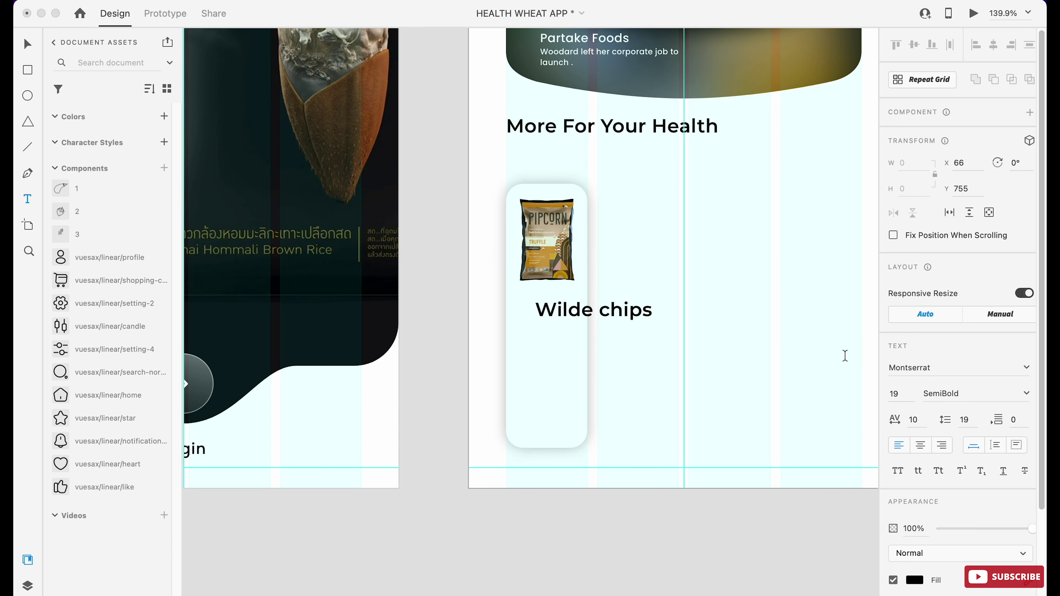
# - Format the product name in Poppins Medium, size 11, character spacing 10, and centre it under the packet at X 45, Y 727
pyautogui.tripleClick(629, 317)
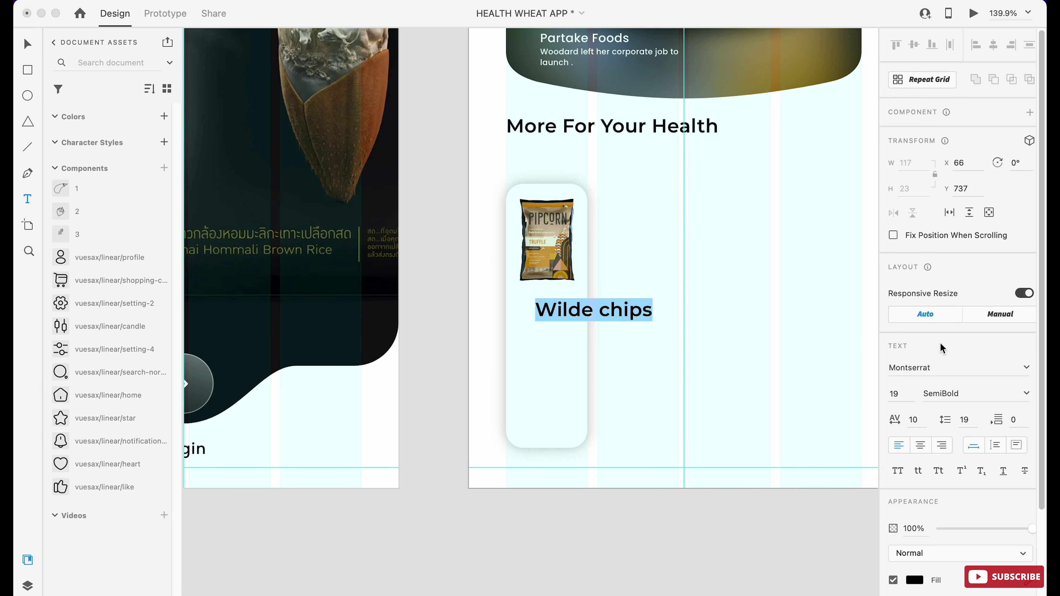
pyautogui.press('Return')
pyautogui.press('Tab')
pyautogui.write('10')
pyautogui.press('Tab')
pyautogui.press('Up')
pyautogui.press('Up')
pyautogui.press('Return')
pyautogui.scroll(-3, 558, 305)
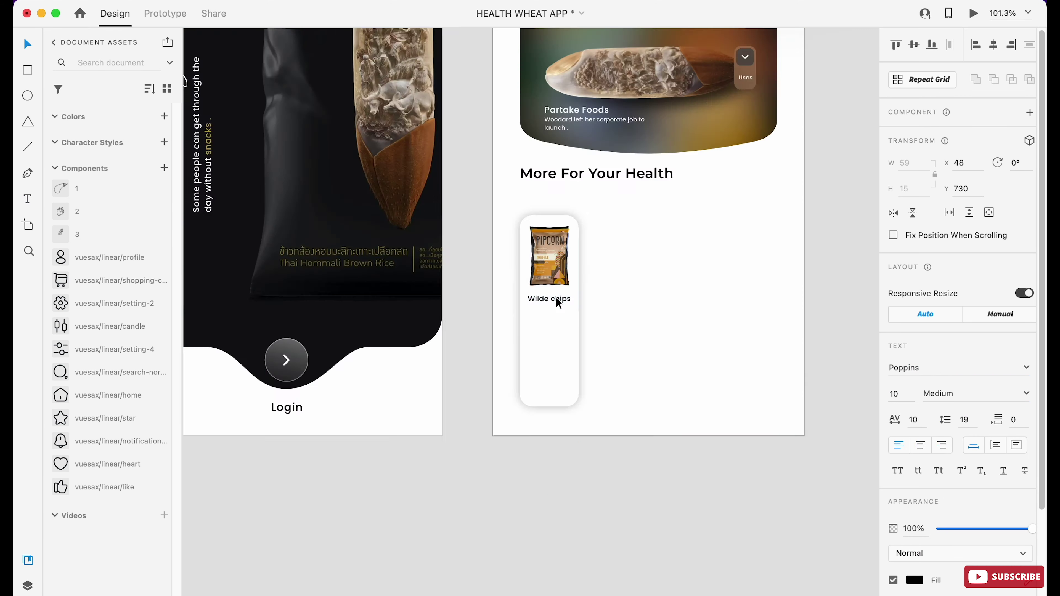
pyautogui.scroll(5, 561, 301)
pyautogui.moveTo(547, 308); pyautogui.dragTo(547, 309)
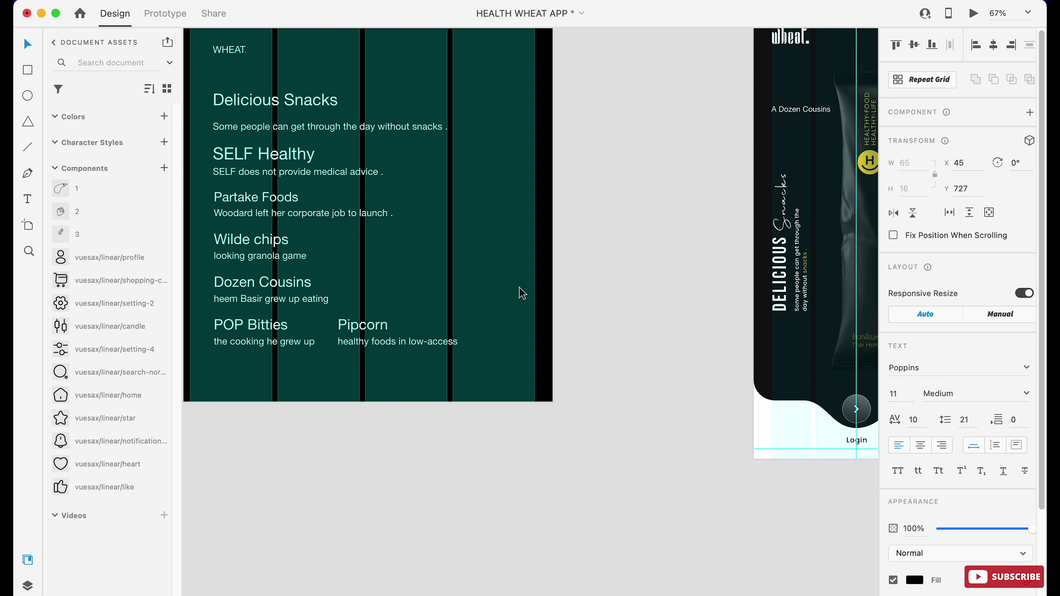
# - Add the description "looking granola game" in a 72-wide centred text box below the name, in Poppins Medium 8 with line spacing 10
pyautogui.click(292, 216)
pyautogui.click(292, 256)
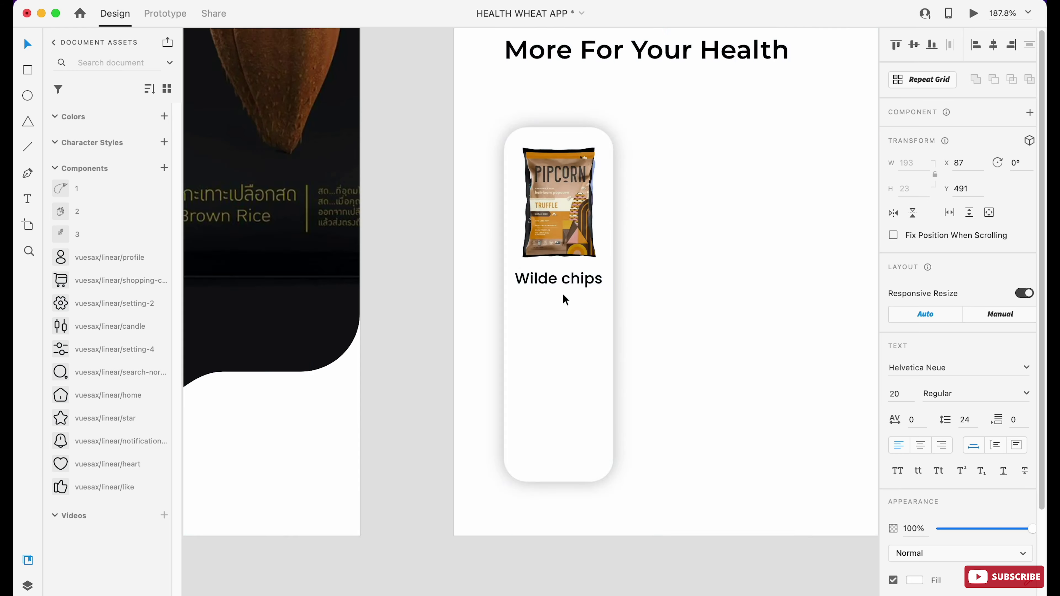
pyautogui.press('t')
pyautogui.moveTo(510, 299); pyautogui.dragTo(597, 321)
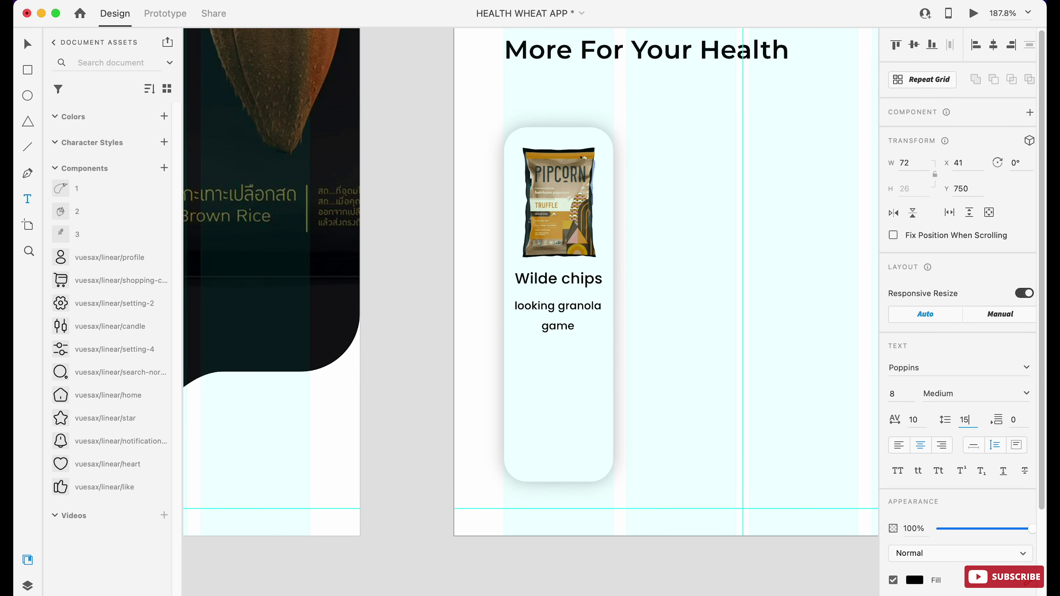
pyautogui.click(614, 450)
pyautogui.write('v')
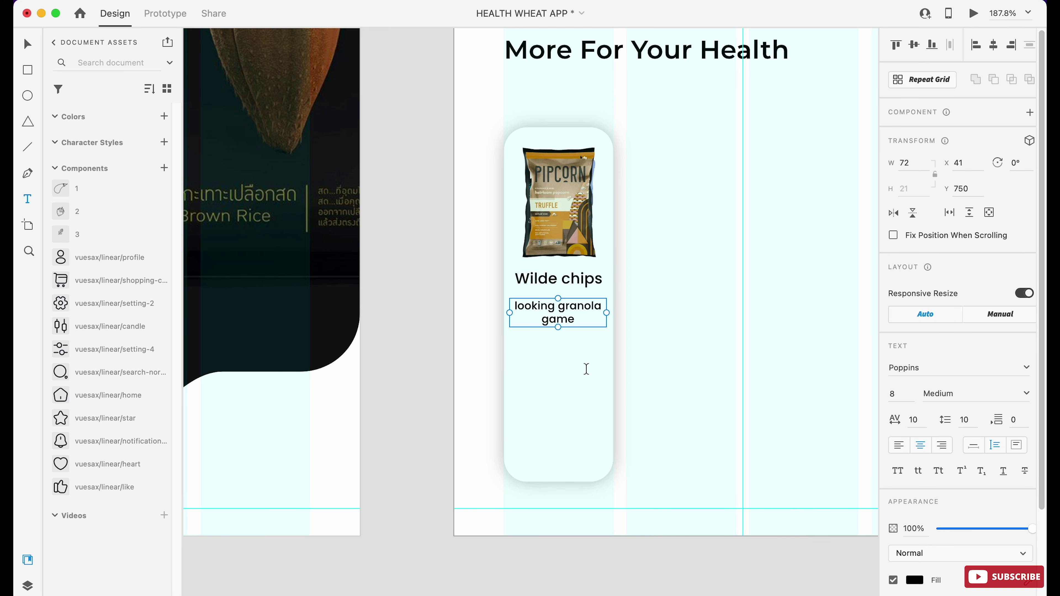
# - Group the product name with its description and centre the group on the card at X 42, Y 727
pyautogui.press('Escape')
pyautogui.keyDown('shift'); pyautogui.click(558, 279); pyautogui.keyUp('shift')
pyautogui.scroll(5, 568, 300)
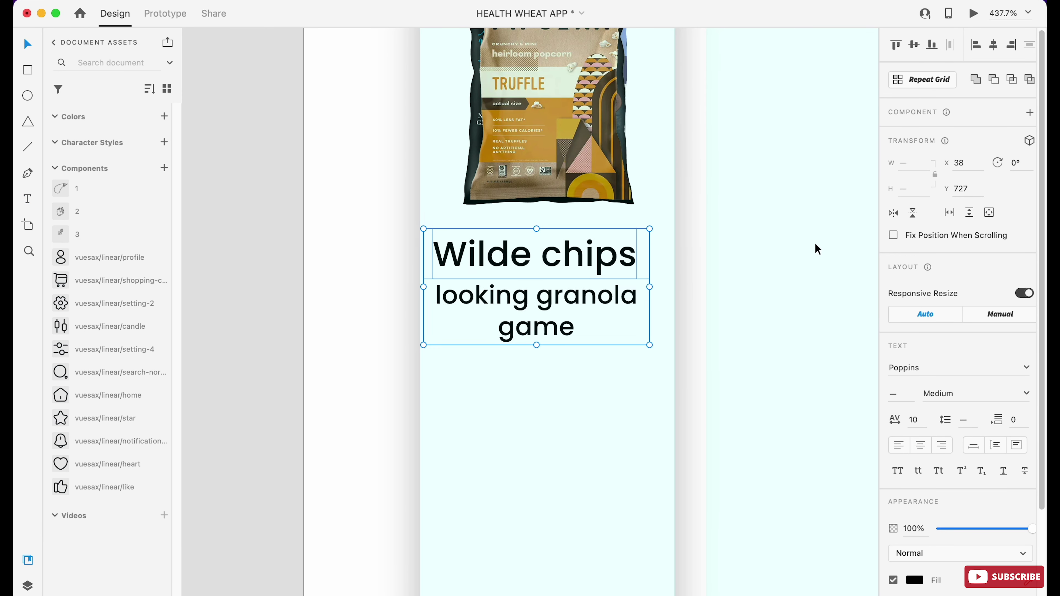
pyautogui.press('cmd+g')
pyautogui.moveTo(610, 321); pyautogui.dragTo(625, 321)
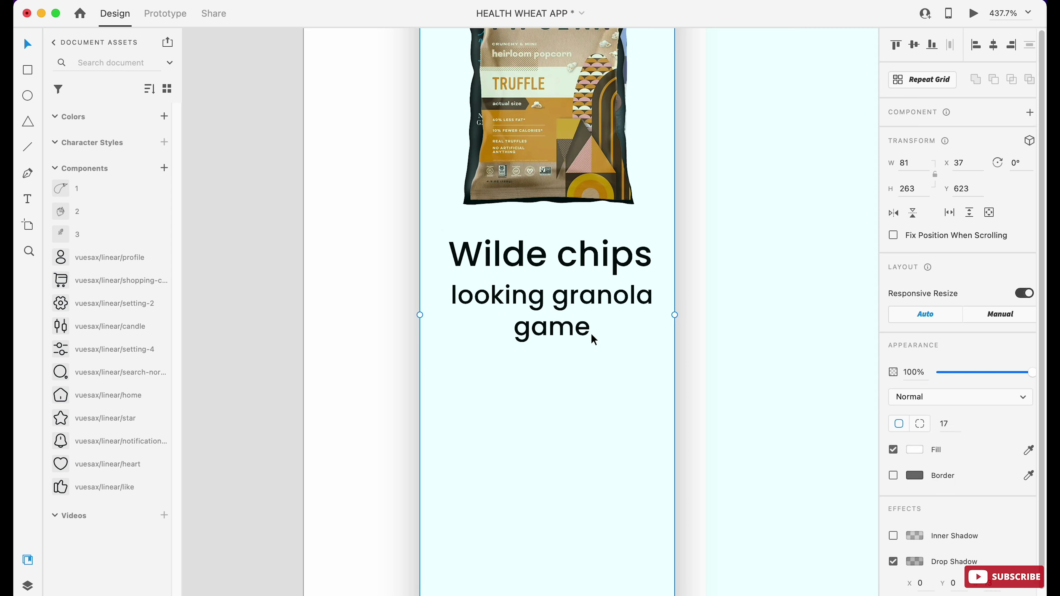
pyautogui.scroll(-5, 666, 333)
pyautogui.scroll(2, 625, 326)
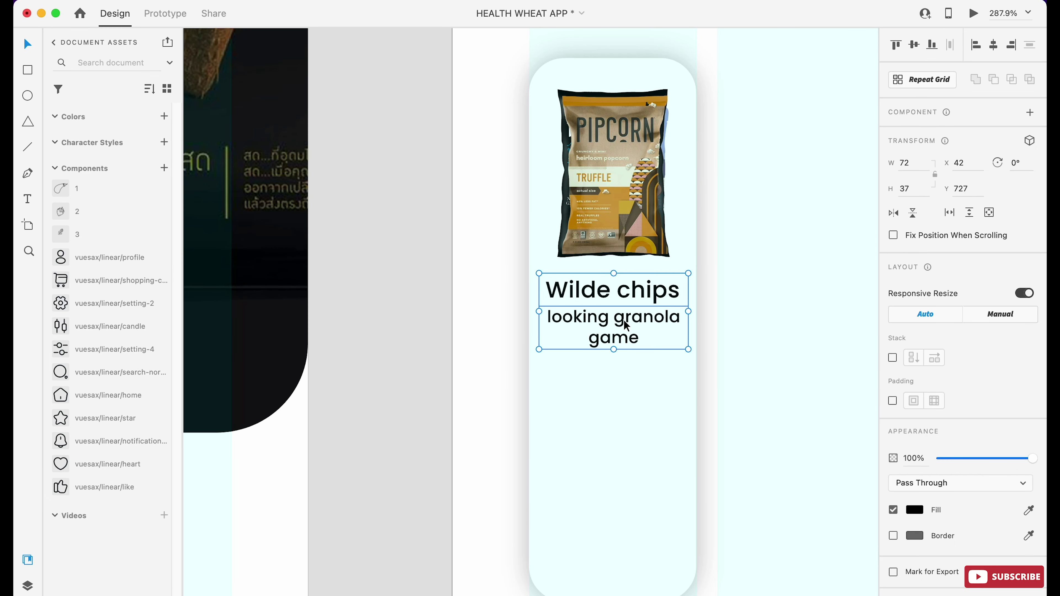
# - Set the description text's character spacing to 30
pyautogui.doubleClick(616, 338)
pyautogui.press('Escape')
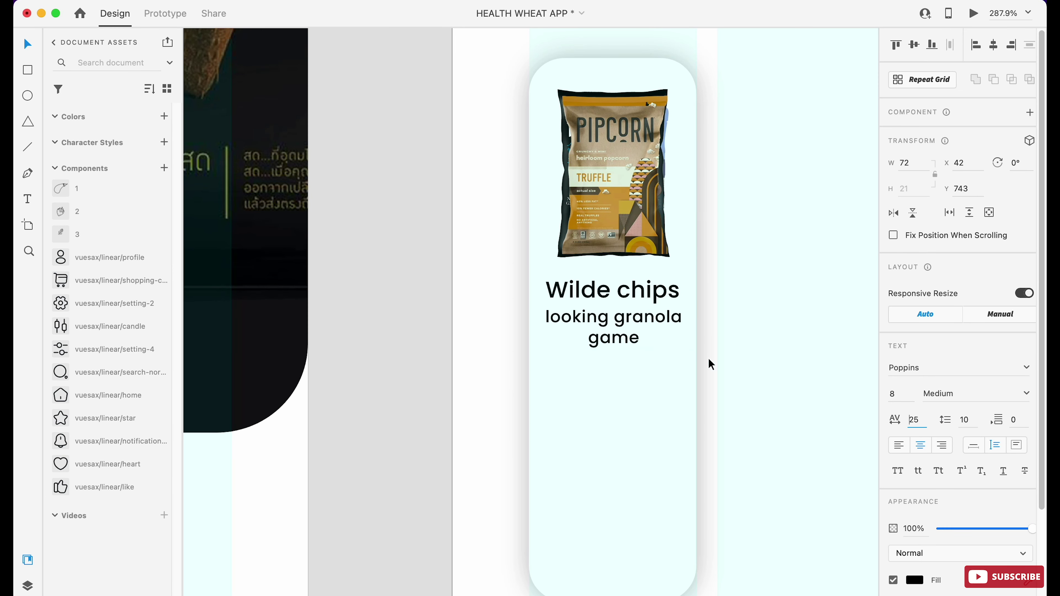
pyautogui.click(710, 388)
# - Place the star component below the description, fill it black without a border, and duplicate it into a row of five
pyautogui.scroll(-3, 664, 388)
pyautogui.moveTo(91, 418); pyautogui.dragTo(625, 356)
pyautogui.click(893, 536)
pyautogui.scroll(3, 672, 400)
pyautogui.moveTo(570, 307); pyautogui.dragTo(546, 246)
pyautogui.scroll(2, 455, 249)
pyautogui.click(440, 246)
pyautogui.moveTo(546, 246); pyautogui.dragTo(575, 261)
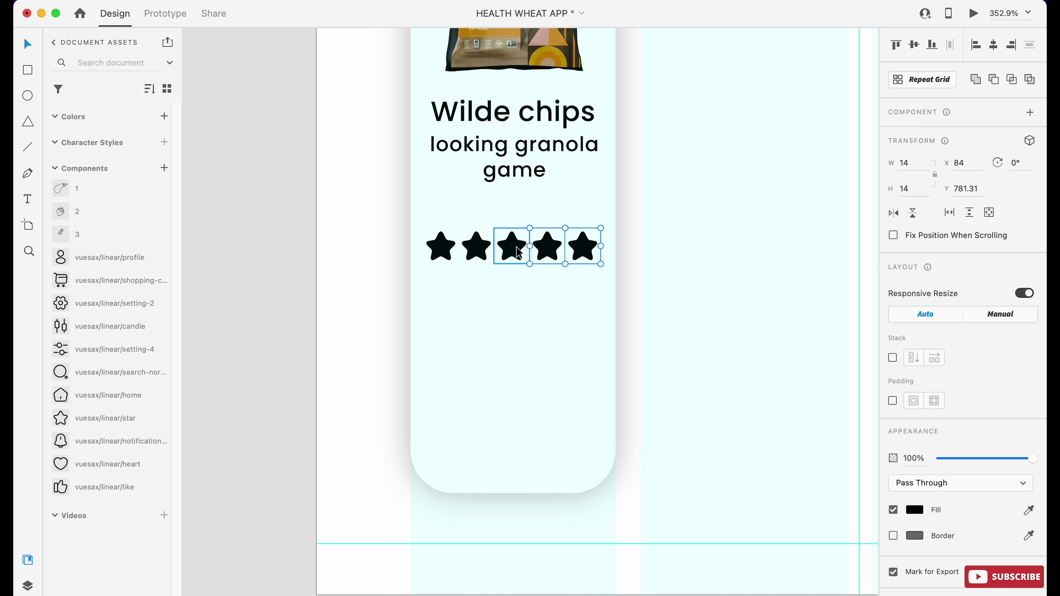
# - Scale the stars down to 8.94 each, move the row up to Y 770, and fade the last two stars
pyautogui.moveTo(601, 228); pyautogui.dragTo(520, 213)
pyautogui.click(521, 260)
pyautogui.scroll(3, 523, 241)
pyautogui.click(511, 205)
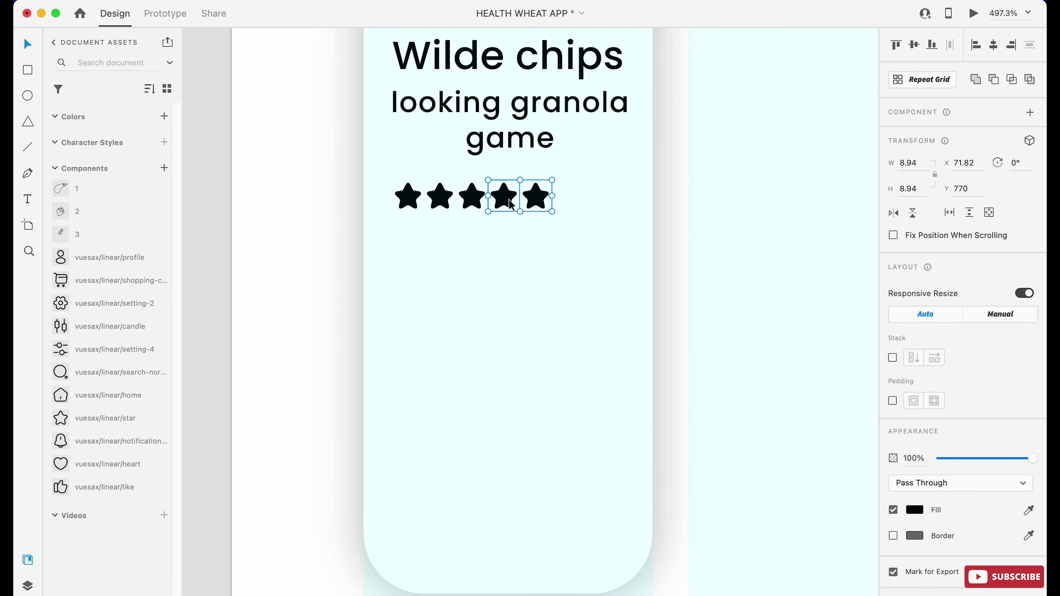
pyautogui.click(502, 265)
# - Add the rating "4.2" beside the stars in Montserrat SemiBold 8 at X 94, Y 769
pyautogui.press('t')
pyautogui.click(570, 196)
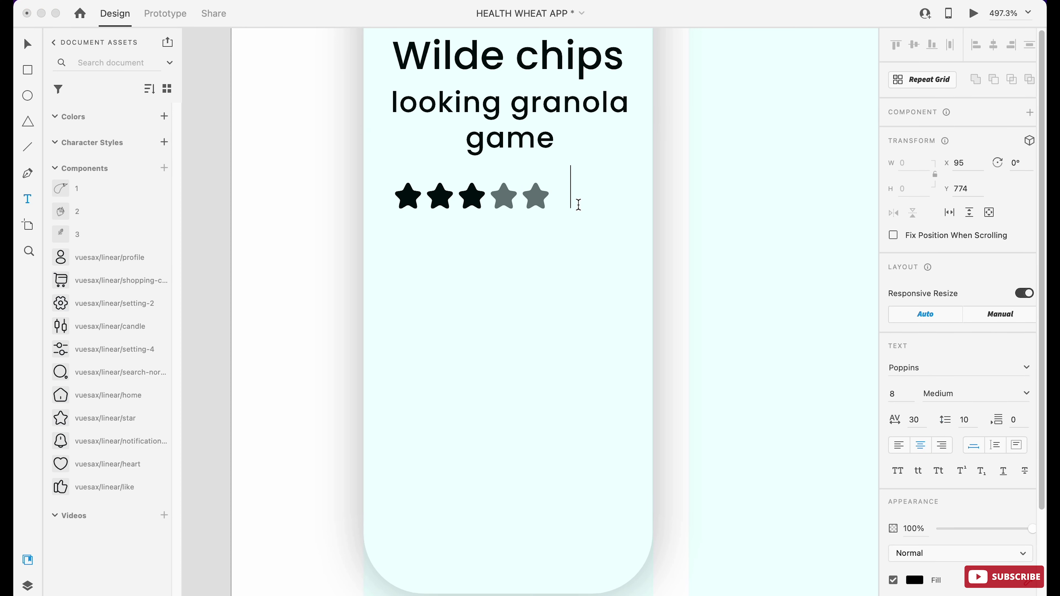
pyautogui.click(947, 387)
pyautogui.click(935, 511)
pyautogui.press('Escape')
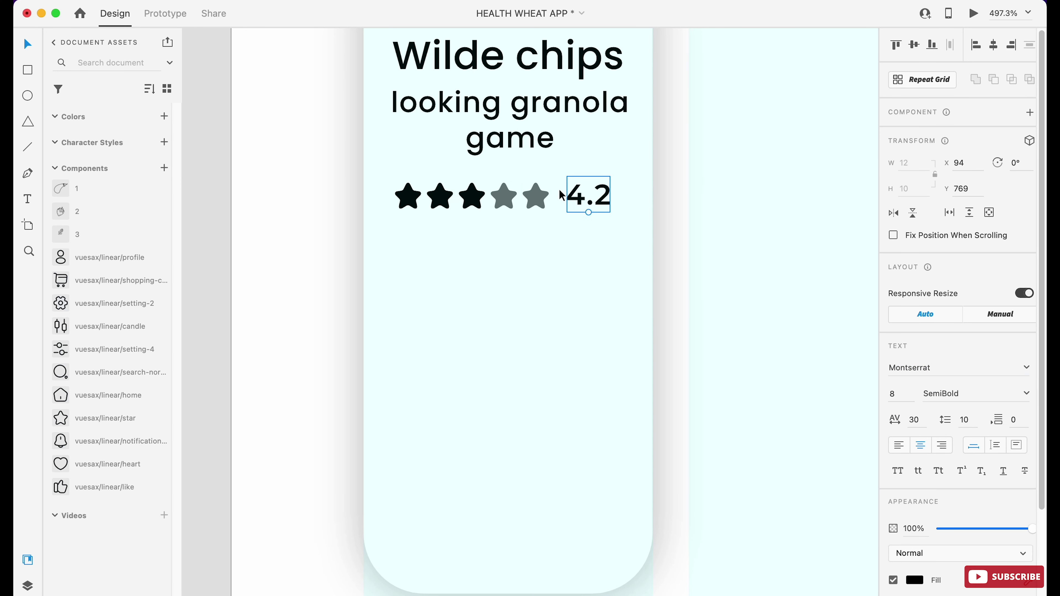
# - Combine the stars and the 4.2 rating into one row and centre it horizontally on the card
pyautogui.moveTo(561, 195); pyautogui.dragTo(445, 201)
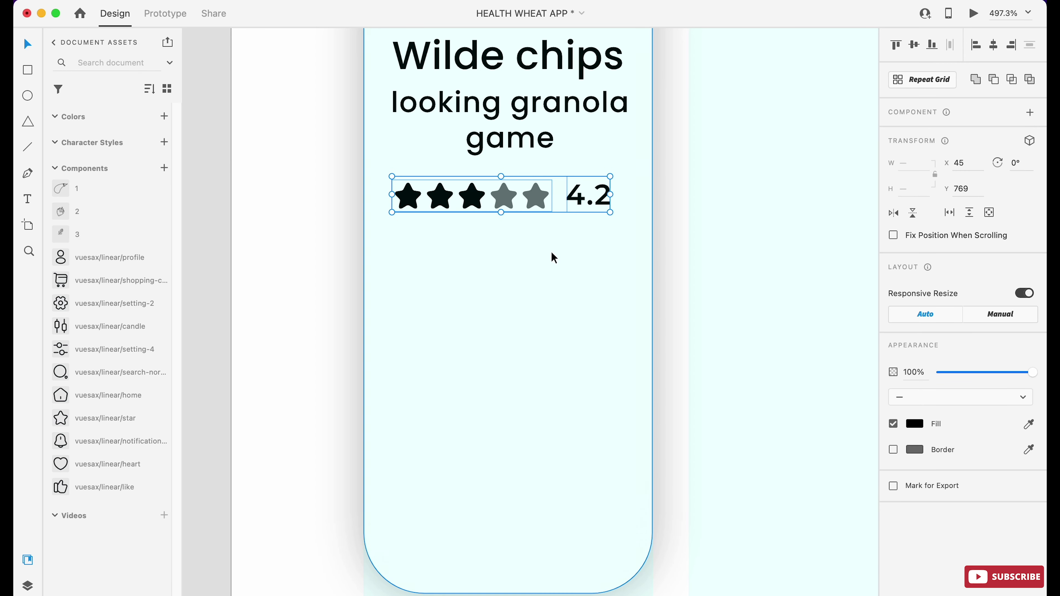
pyautogui.scroll(-3, 552, 256)
pyautogui.click(622, 249)
pyautogui.click(596, 200)
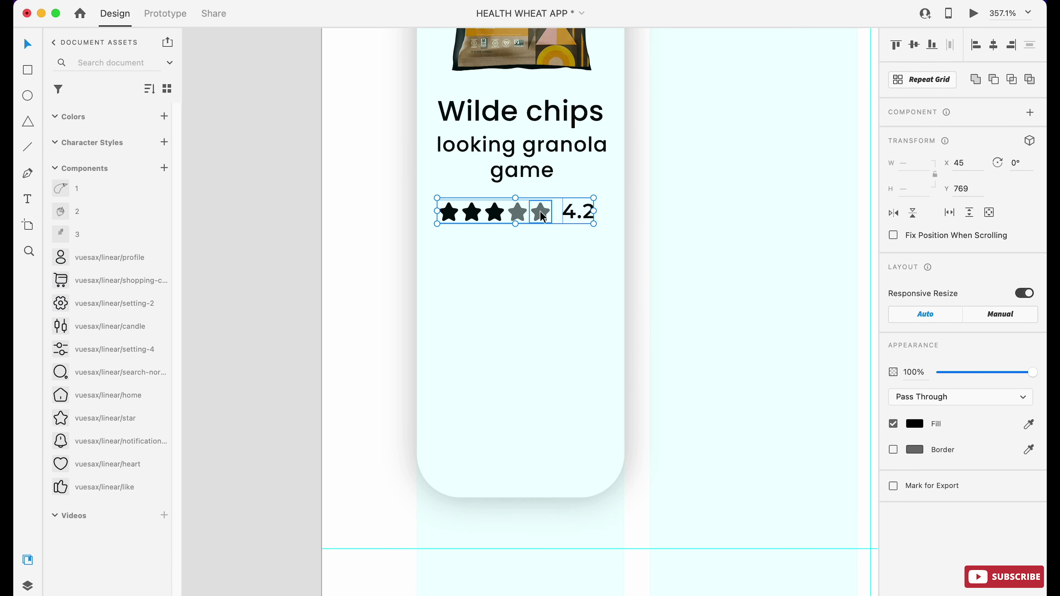
pyautogui.keyDown('shift'); pyautogui.click(596, 196); pyautogui.keyUp('shift')
pyautogui.hotkey('shift', 'c')
pyautogui.click(637, 293)
# - Add the price "$ 13.07" in Montserrat SemiBold 11 and centre it below the rating row at X 58, Y 784
pyautogui.press('t')
pyautogui.click(473, 287)
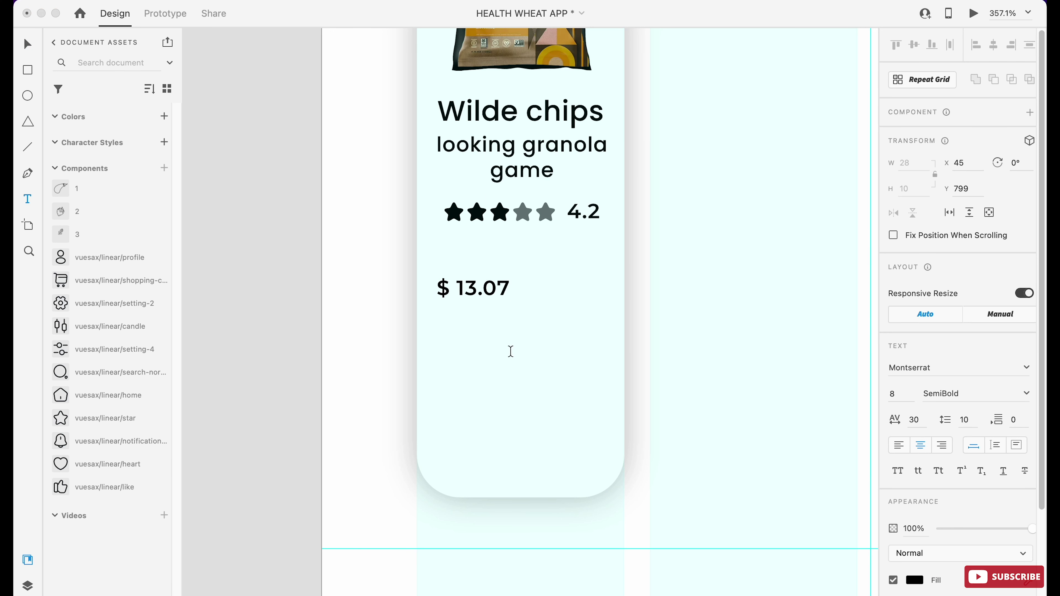
pyautogui.moveTo(503, 304); pyautogui.dragTo(543, 267)
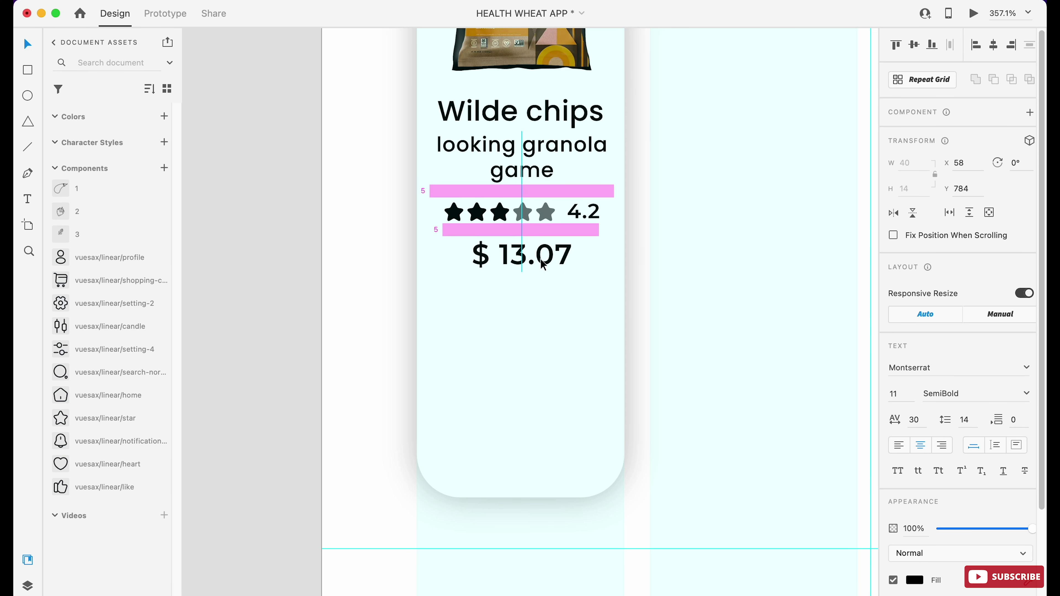
# - Move the rating row and price down so the product text, rating and price are evenly spaced
pyautogui.keyDown('shift'); pyautogui.click(606, 234); pyautogui.keyUp('shift')
pyautogui.scroll(2, 523, 322)
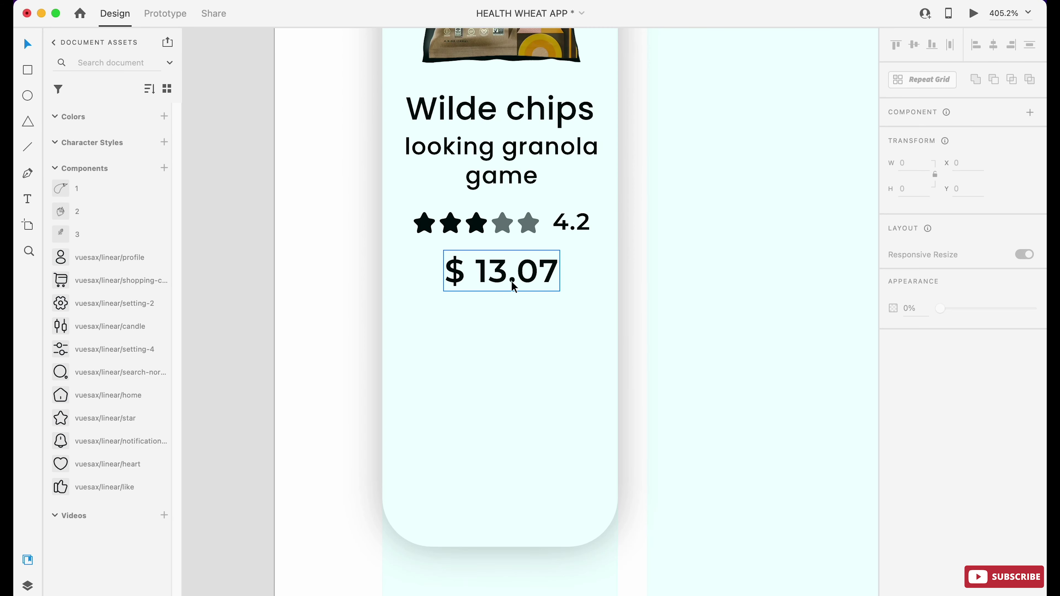
pyautogui.click(523, 284)
pyautogui.keyDown('shift'); pyautogui.click(501, 227); pyautogui.keyUp('shift')
pyautogui.click(508, 187)
pyautogui.keyDown('shift'); pyautogui.click(501, 109); pyautogui.keyUp('shift')
pyautogui.keyDown('shift'); pyautogui.click(501, 231); pyautogui.keyUp('shift')
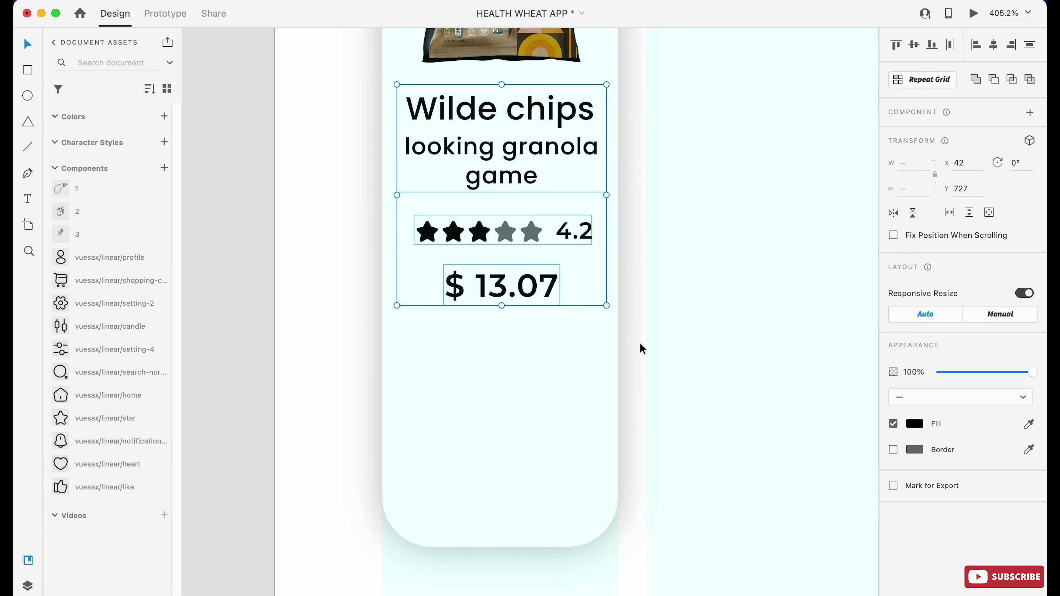
# - Draw a horizontal divider about 62 wide below the price with border size 1.5 and 61% opacity, at Y 825.56
pyautogui.press('p')
pyautogui.click(406, 377)
pyautogui.keyDown('shift'); pyautogui.click(588, 377); pyautogui.keyUp('shift')
pyautogui.press('Escape')
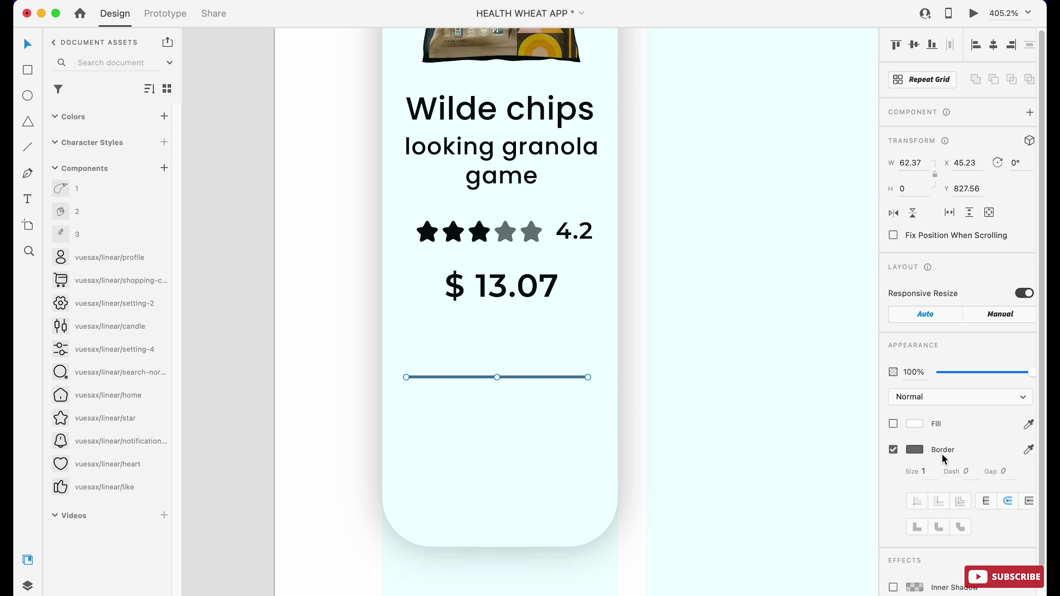
pyautogui.moveTo(511, 376); pyautogui.dragTo(513, 335)
# - Draw a grey rounded square without a border below the divider and duplicate it alongside
pyautogui.press('r')
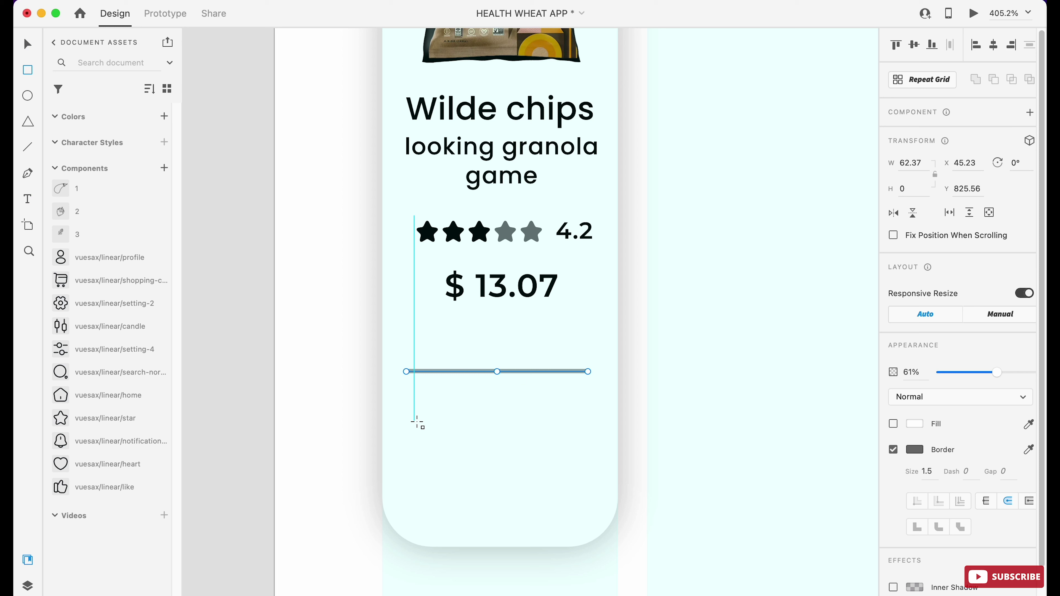
pyautogui.moveTo(417, 420); pyautogui.dragTo(473, 474)
pyautogui.click(915, 449)
pyautogui.click(773, 536)
pyautogui.moveTo(885, 382); pyautogui.dragTo(888, 434)
pyautogui.moveTo(448, 449); pyautogui.dragTo(535, 449)
# - Place the heart icon over the first grey square and set its border colour to #FFFFFF
pyautogui.moveTo(61, 464); pyautogui.dragTo(472, 485)
pyautogui.click(914, 536)
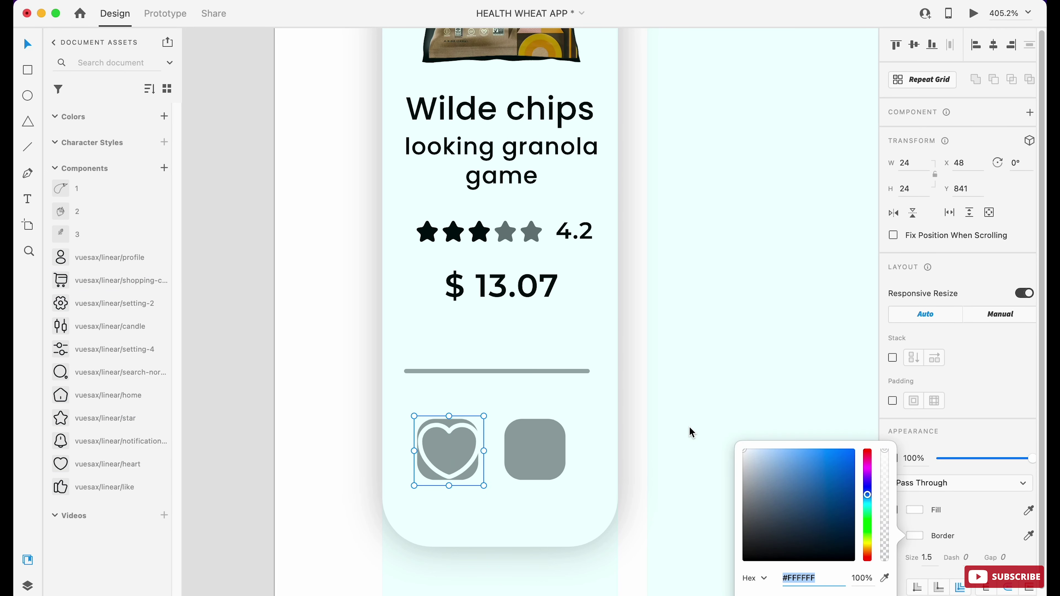
pyautogui.press('Escape')
pyautogui.press('super+0')
pyautogui.scroll(5, 689, 426)
# - Enlarge the two grey rounded squares equally so the heart icon fits inside the first one
pyautogui.moveTo(650, 420); pyautogui.dragTo(669, 402)
pyautogui.click(690, 464)
pyautogui.press('Delete')
pyautogui.click(634, 433)
pyautogui.scroll(-3, 625, 456)
pyautogui.press('super+z')
# - Place the like icon on the second grey square, make its border white, and centre it in the square
pyautogui.moveTo(96, 487); pyautogui.dragTo(633, 435)
pyautogui.click(914, 536)
pyautogui.press('Escape')
pyautogui.scroll(3, 651, 454)
pyautogui.click(651, 454)
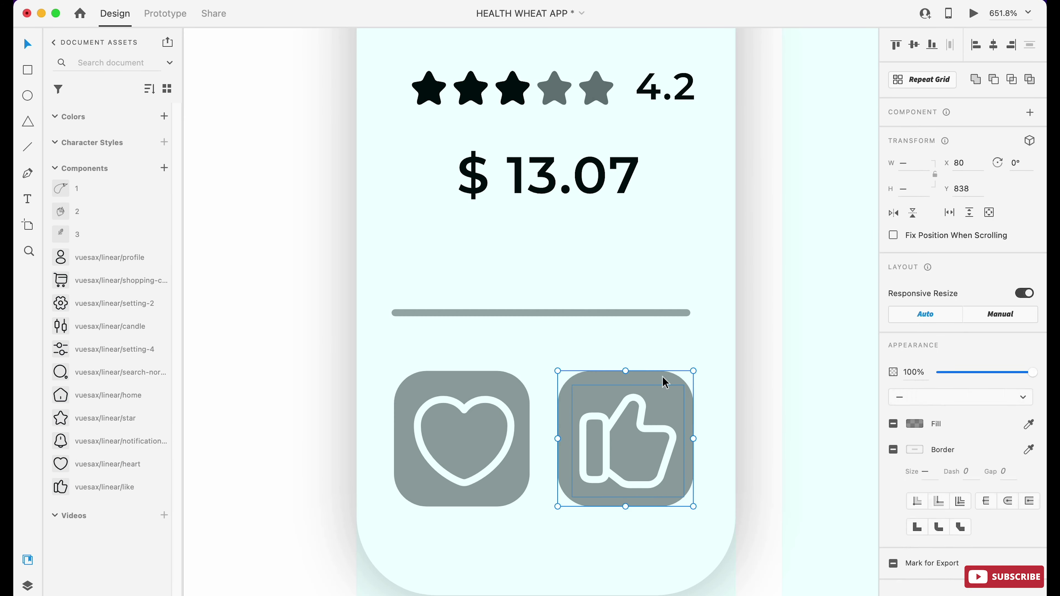
# - Group the heart and like buttons and centre them horizontally on the card
pyautogui.click(410, 459)
pyautogui.click(854, 101)
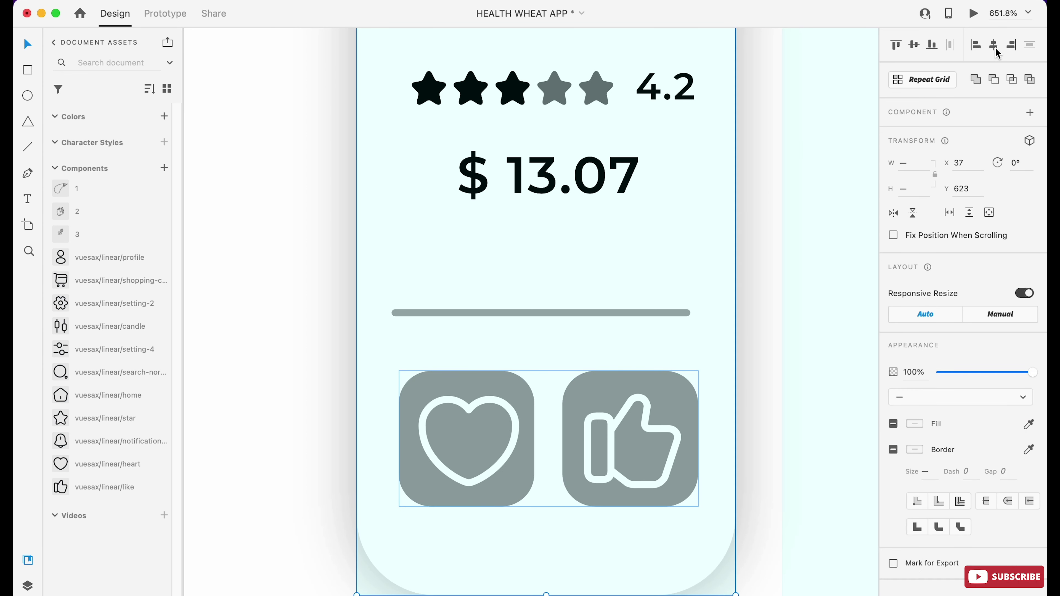
pyautogui.scroll(-3, 623, 356)
# - Duplicate the card with its name, description, rating and price three times along the row, with the last copy at X 310
pyautogui.click(585, 371)
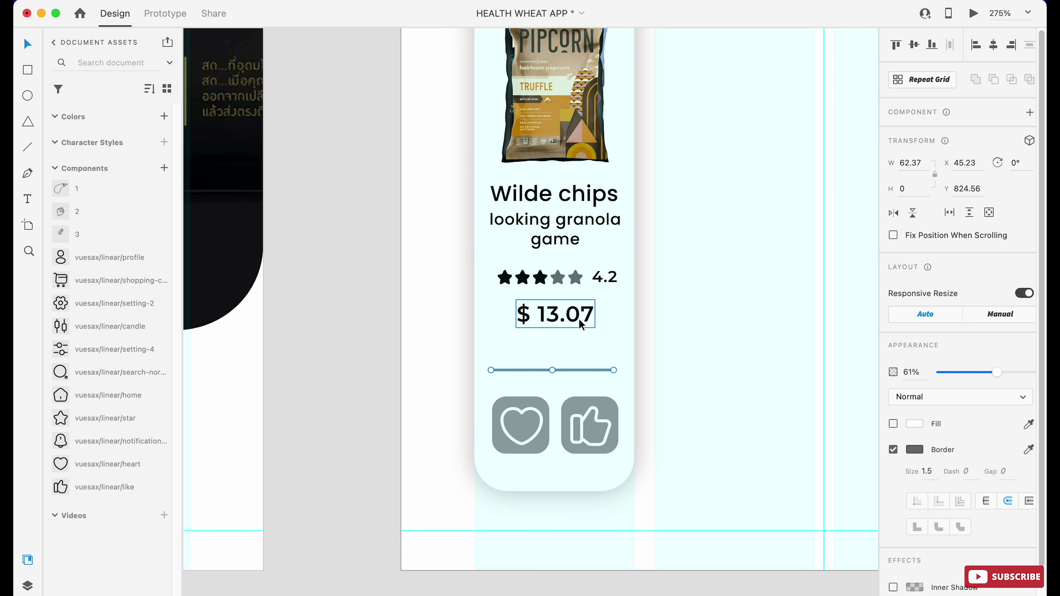
pyautogui.click(579, 318)
pyautogui.press('super+g')
pyautogui.scroll(-5, 585, 371)
pyautogui.moveTo(468, 208); pyautogui.dragTo(609, 209)
pyautogui.scroll(-3, 609, 209)
pyautogui.moveTo(513, 251); pyautogui.dragTo(677, 265)
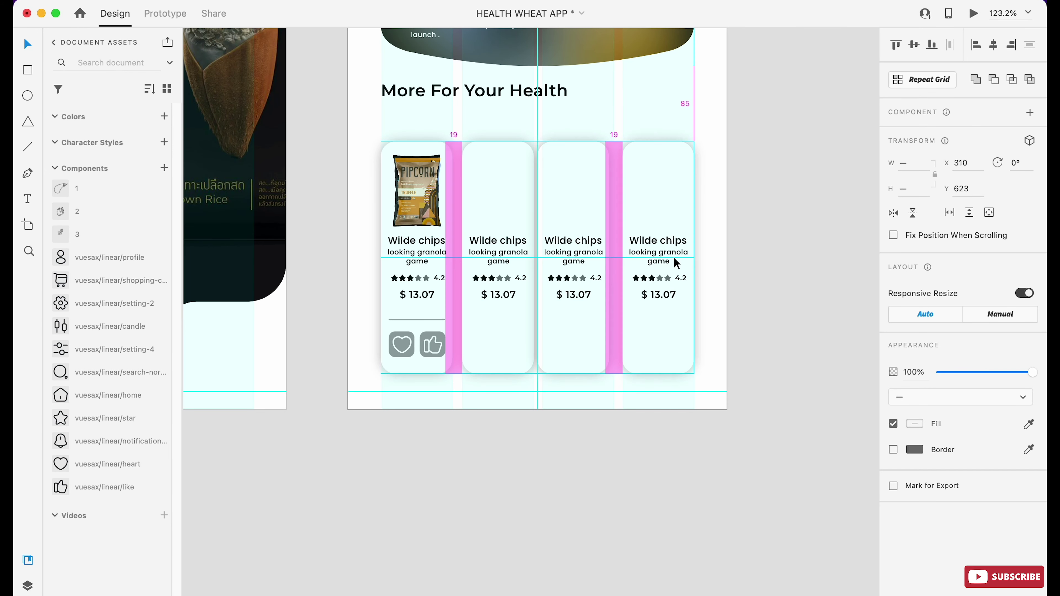
# - Turn on the white fill for the heart and like icons in the first card's buttons
pyautogui.scroll(3, 585, 251)
pyautogui.moveTo(584, 242); pyautogui.dragTo(587, 241)
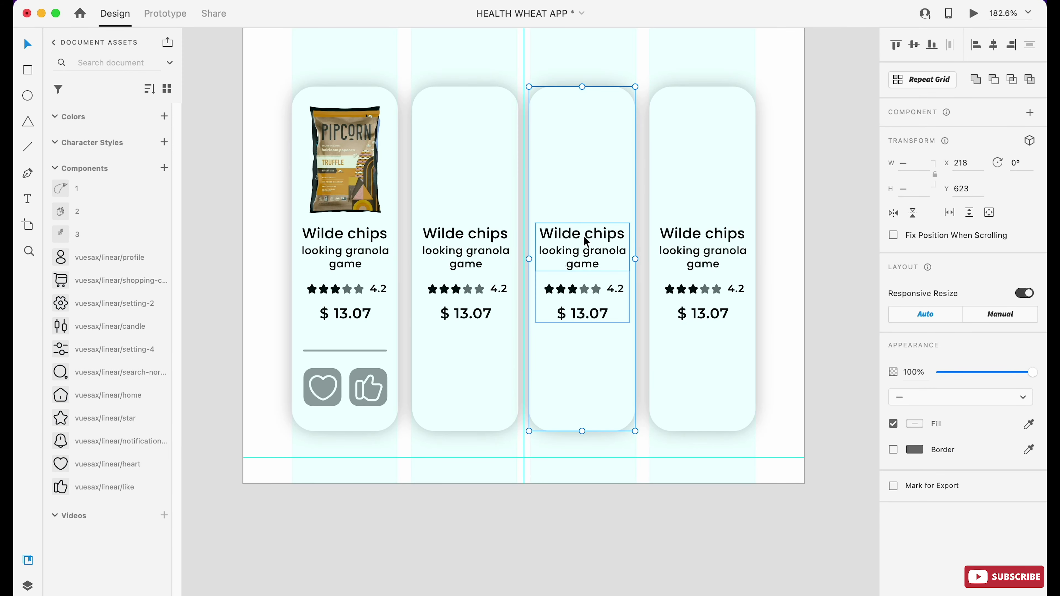
pyautogui.scroll(5, 279, 372)
pyautogui.click(376, 407)
pyautogui.doubleClick(377, 407)
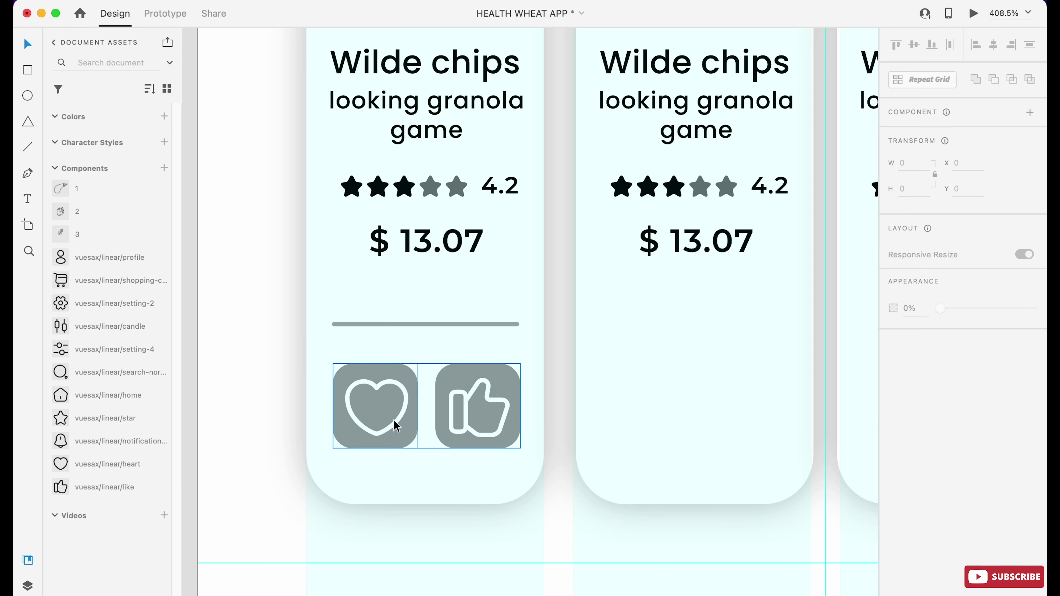
pyautogui.click(893, 520)
pyautogui.click(481, 407)
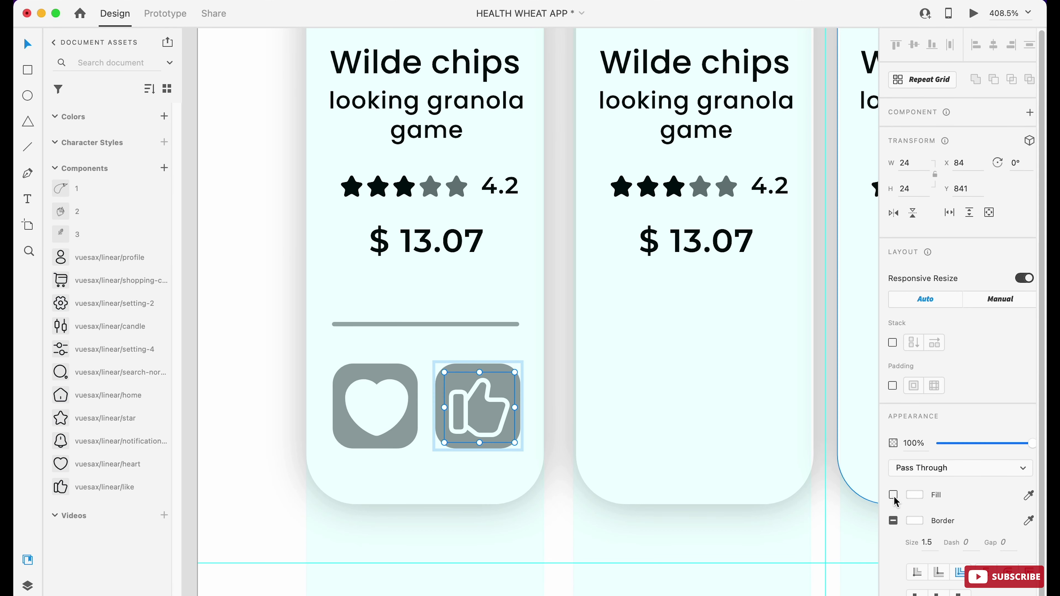
pyautogui.click(893, 521)
# - Duplicate the first card's divider line and heart and like buttons onto the other three cards
pyautogui.keyDown('shift'); pyautogui.click(470, 327); pyautogui.keyUp('shift')
pyautogui.moveTo(485, 449); pyautogui.dragTo(753, 449)
pyautogui.scroll(-5, 753, 449)
pyautogui.moveTo(526, 355); pyautogui.dragTo(828, 355)
pyautogui.press('Escape')
# - Give the four cards their product pictures in the order Wilde, Dozen Cousins, Pop Bitties and Pipcorn
pyautogui.scroll(2, 504, 290)
pyautogui.moveTo(429, 262); pyautogui.dragTo(638, 262)
pyautogui.moveTo(455, 274); pyautogui.dragTo(534, 270)
pyautogui.scroll(-3, 632, 319)
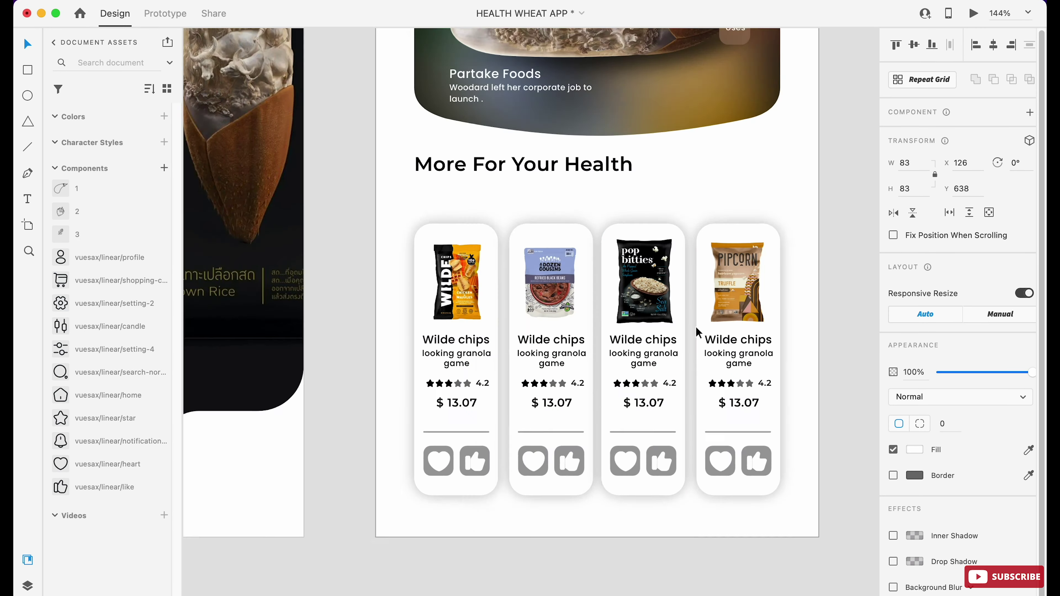
# - Centre the first card's product image and text horizontally with the card
pyautogui.scroll(5, 501, 293)
pyautogui.scroll(-5, 390, 227)
pyautogui.scroll(4, 391, 228)
pyautogui.click(390, 228)
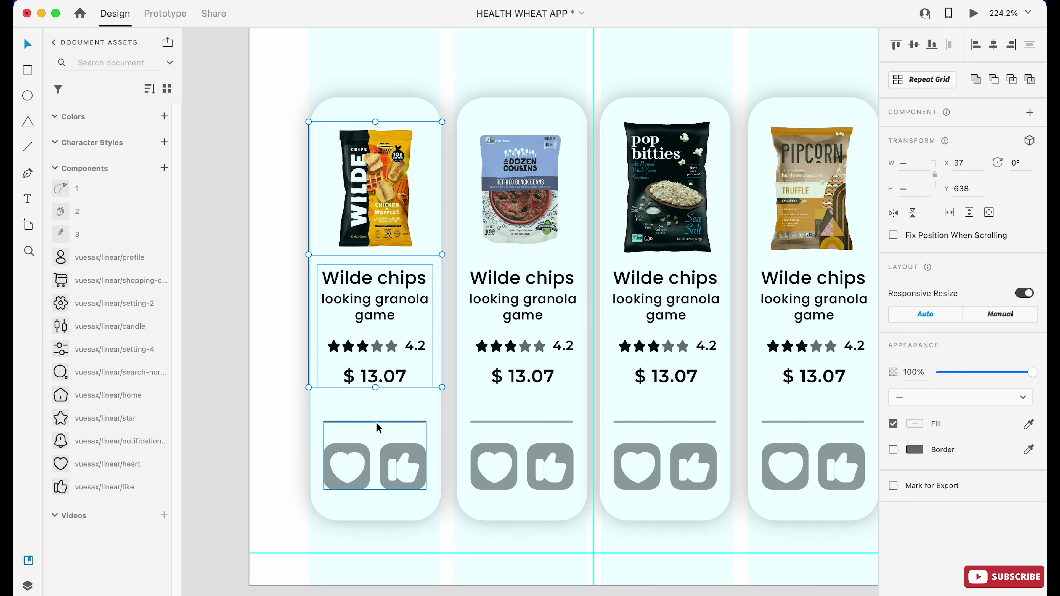
pyautogui.click(993, 45)
# - Correct the fifth heading on the green text artboard to "Dozen Cousins" and use it as the second card's product name
pyautogui.scroll(-6, 426, 262)
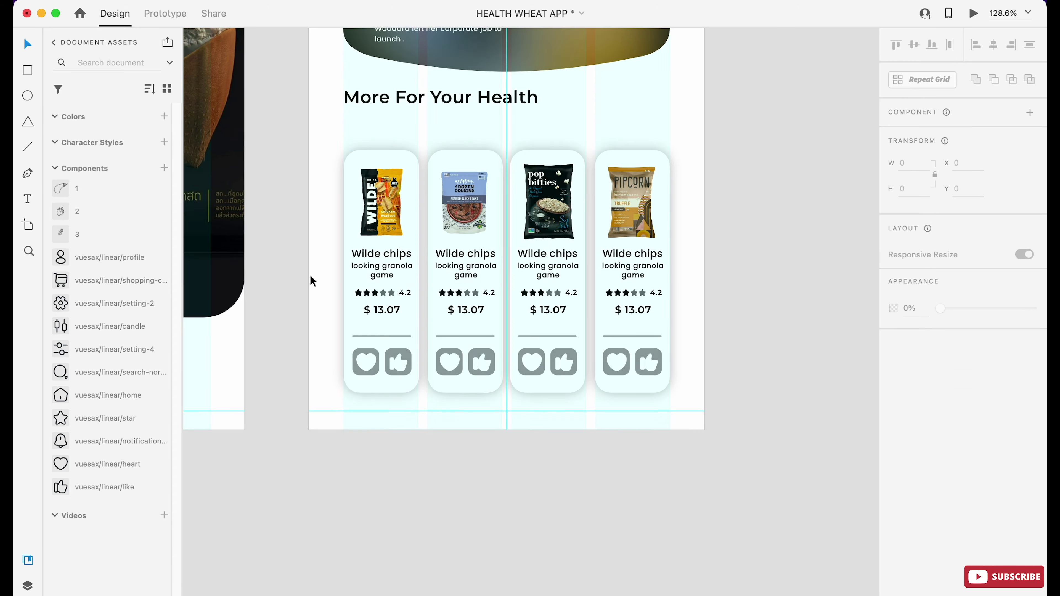
pyautogui.hscroll(-10, 309, 279)
pyautogui.doubleClick(243, 247)
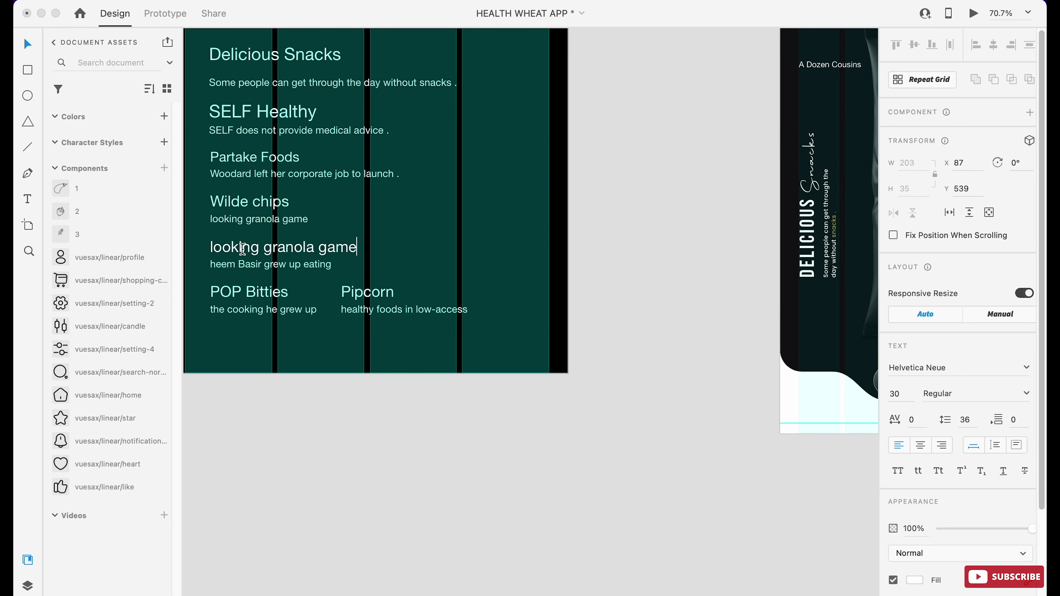
pyautogui.hotkey('ctrl', 'c')
pyautogui.scroll(-3, 655, 289)
pyautogui.scroll(6, 549, 241)
pyautogui.doubleClick(541, 242)
pyautogui.hotkey('ctrl', 'a')
pyautogui.hotkey('ctrl', 'v')
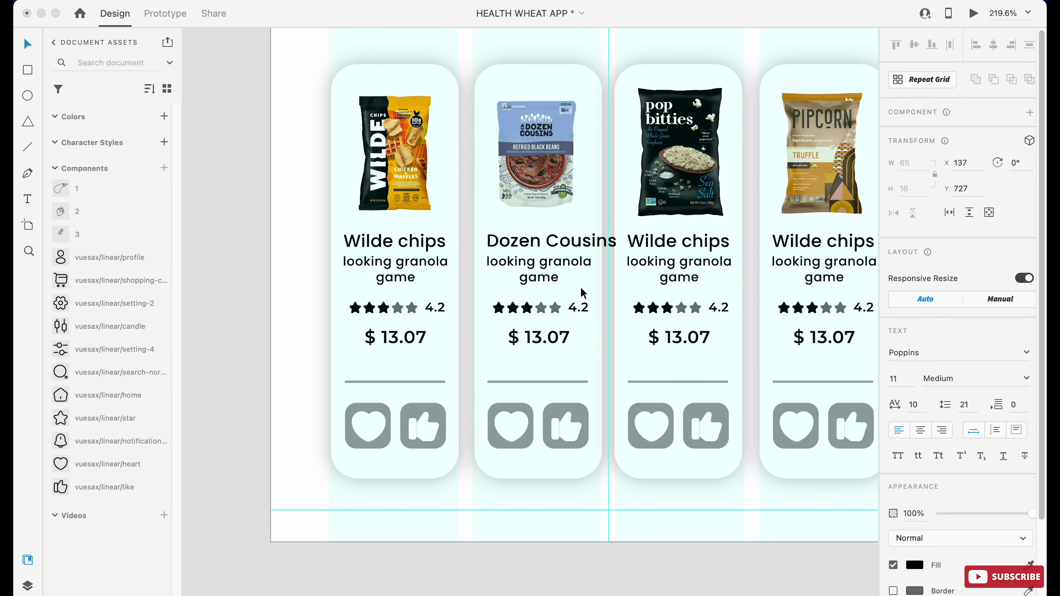
# - Set the "Dozen Cousins" name to font size 10 with character spacing 0
pyautogui.click(893, 378)
pyautogui.write('10')
pyautogui.press('Return')
pyautogui.click(916, 404)
pyautogui.write('0')
pyautogui.press('Return')
pyautogui.scroll(4, 548, 275)
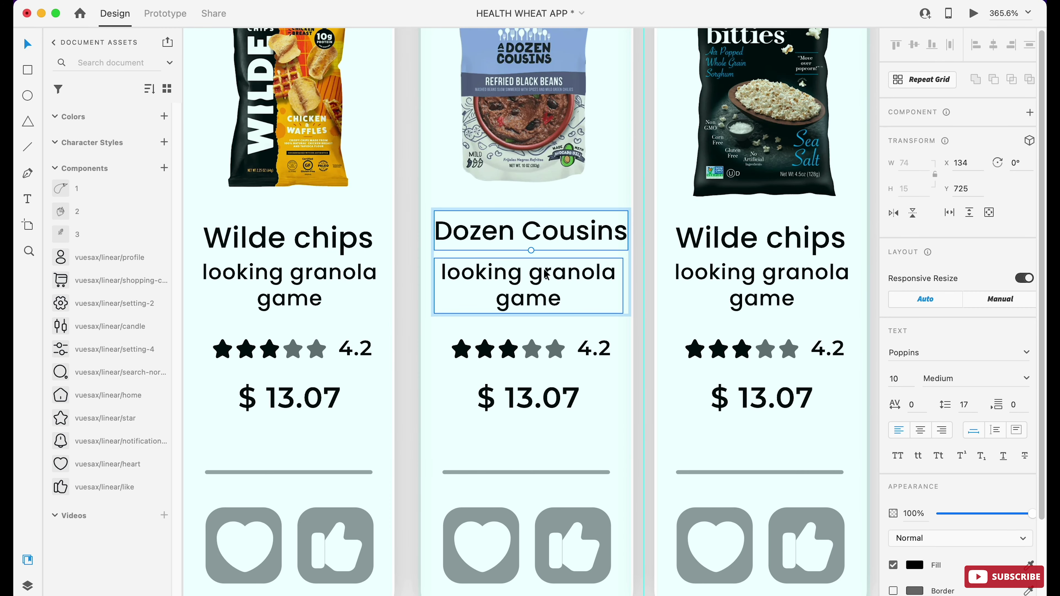
# - Replace the second card's description with "heem Basir grew up eating" and set its third star's opacity to 55%
pyautogui.scroll(-5, 546, 273)
pyautogui.doubleClick(371, 329)
pyautogui.scroll(-5, 741, 407)
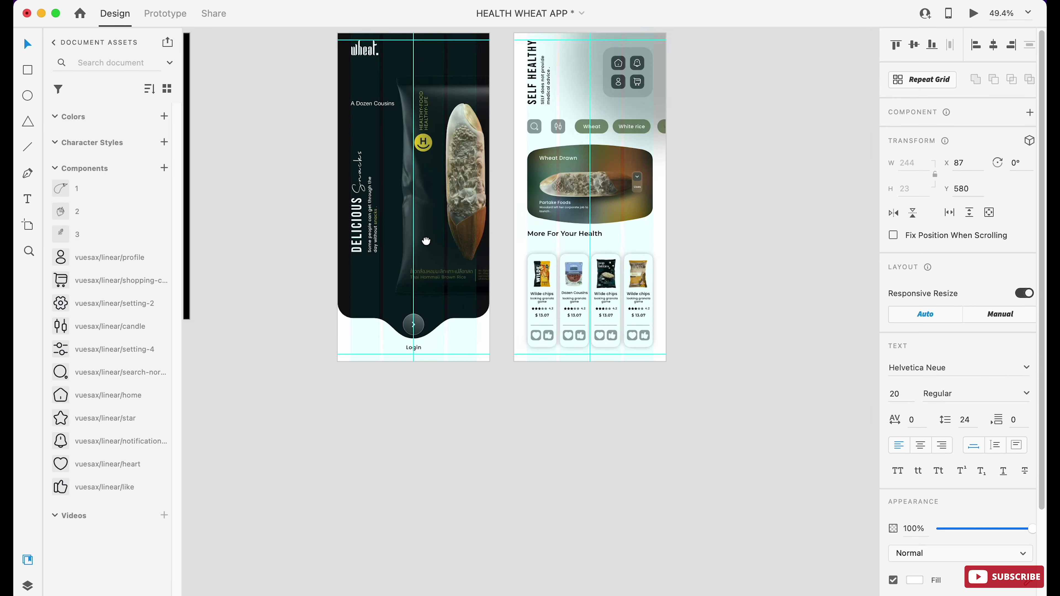
pyautogui.scroll(10, 568, 304)
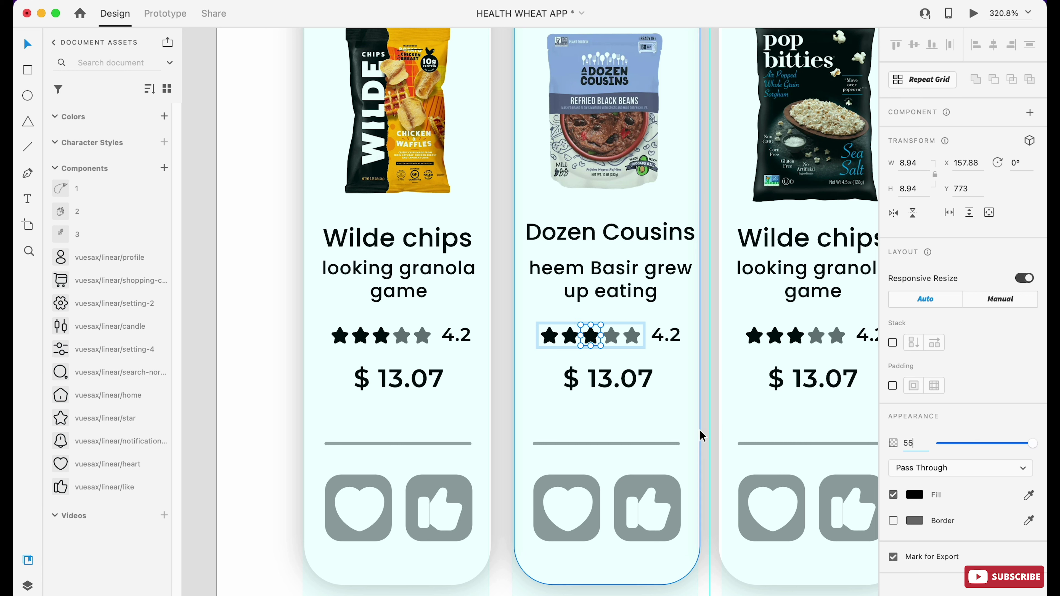
# - Change the second card's price to $ 12.07
pyautogui.doubleClick(607, 380)
pyautogui.doubleClick(601, 379)
pyautogui.press('Escape')
# - Centre the product image, text block and buttons horizontally on the Dozen Cousins card
pyautogui.click(607, 493)
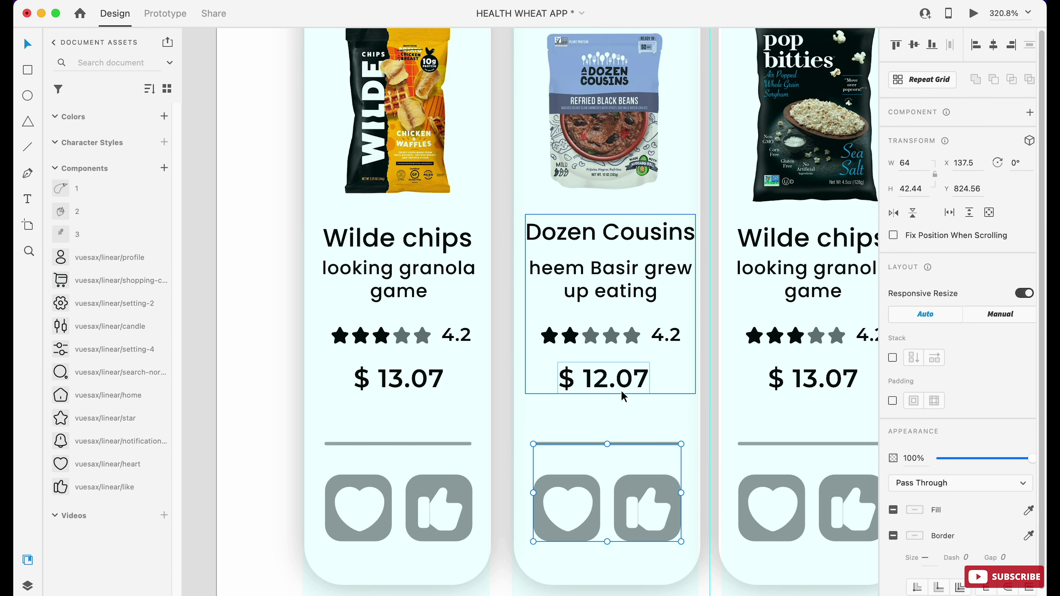
pyautogui.click(622, 401)
pyautogui.scroll(3, 646, 82)
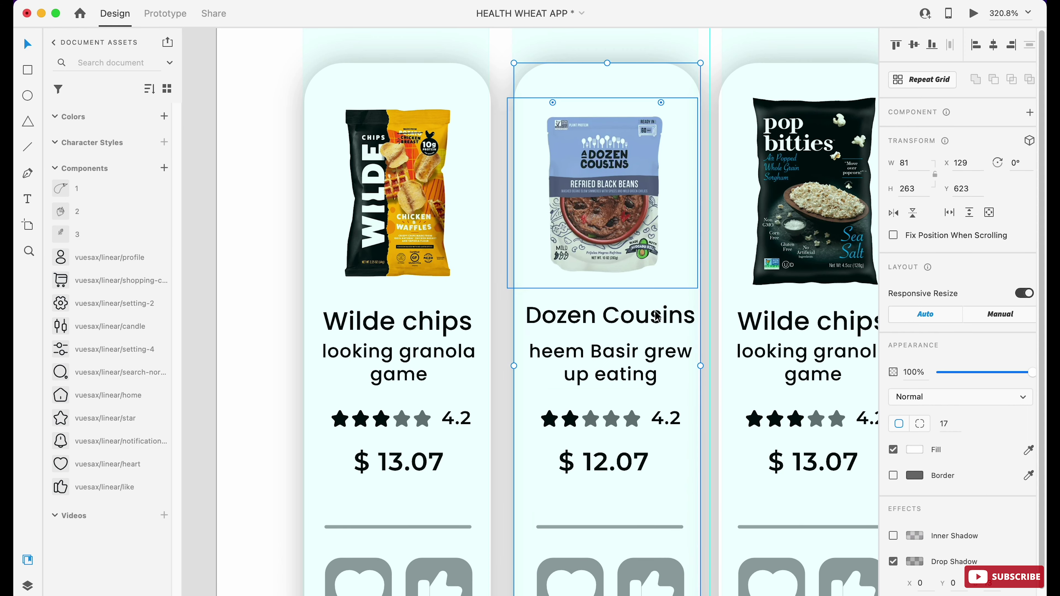
pyautogui.click(610, 219)
pyautogui.doubleClick(619, 127)
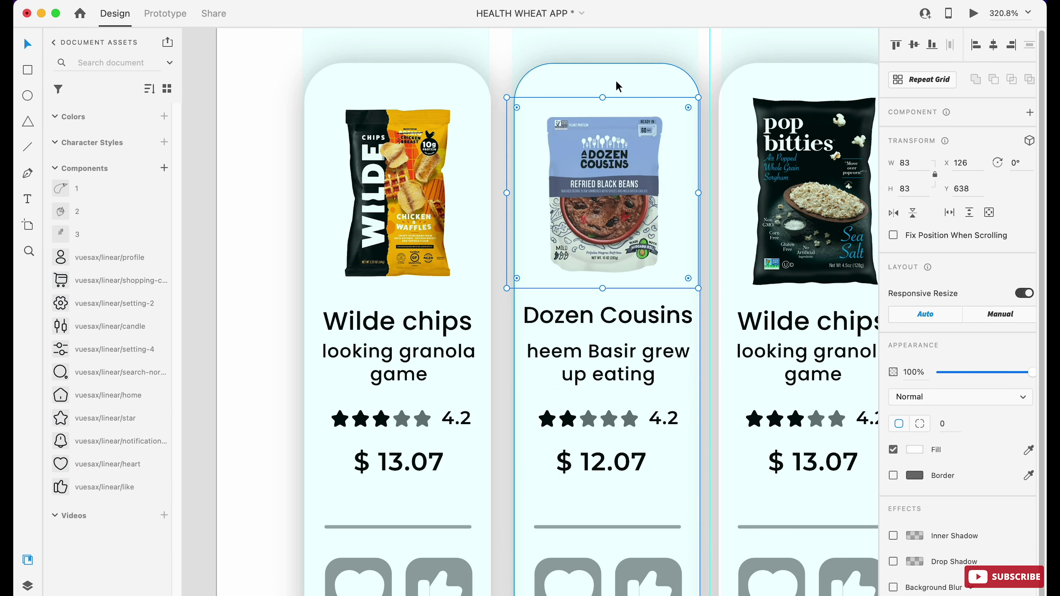
pyautogui.scroll(-3, 619, 126)
pyautogui.keyDown('shift'); pyautogui.click(615, 464); pyautogui.keyUp('shift')
pyautogui.keyDown('shift'); pyautogui.click(607, 259); pyautogui.keyUp('shift')
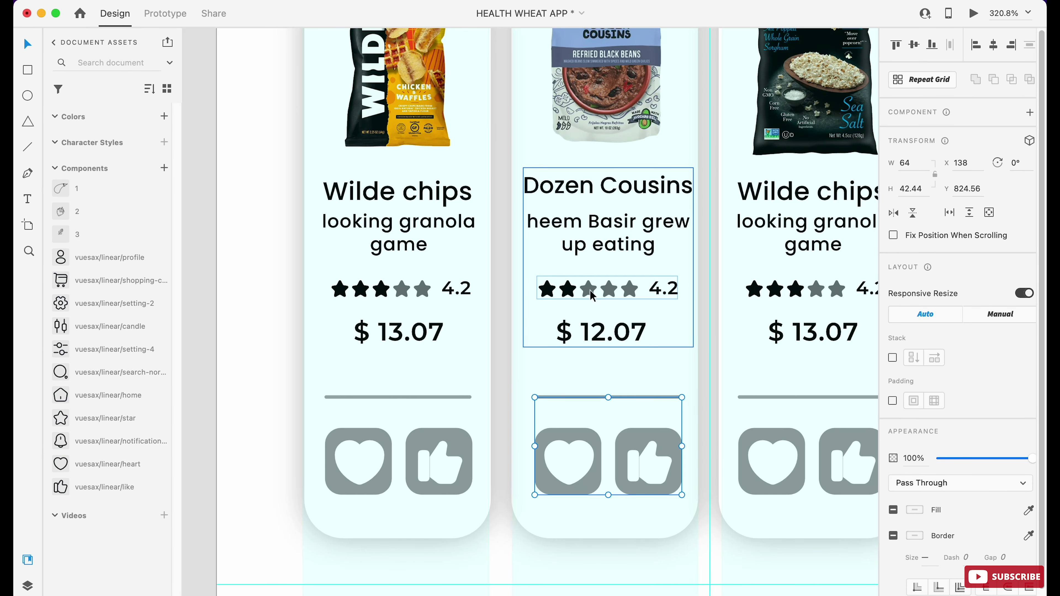
pyautogui.click(994, 45)
# - Group the Dozen Cousins card background with its image, text and buttons
pyautogui.click(709, 378)
pyautogui.keyDown('shift'); pyautogui.click(639, 300); pyautogui.keyUp('shift')
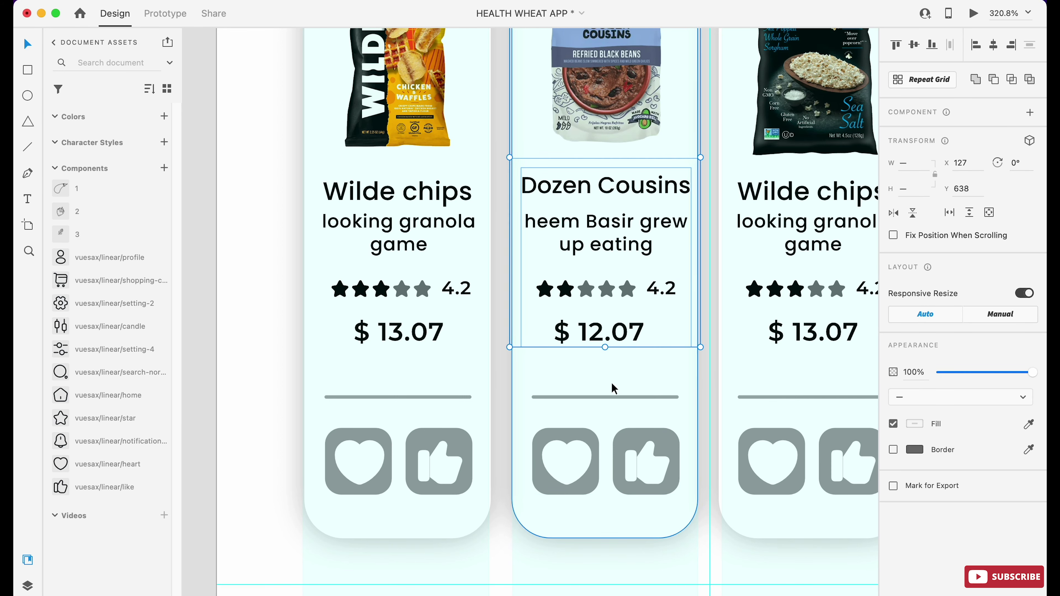
pyautogui.keyDown('shift'); pyautogui.click(603, 492); pyautogui.keyUp('shift')
# - Copy "POP Bitties" and "the cooking he grew up" from the green text artboard into the third card's name and description
pyautogui.scroll(-5, 615, 524)
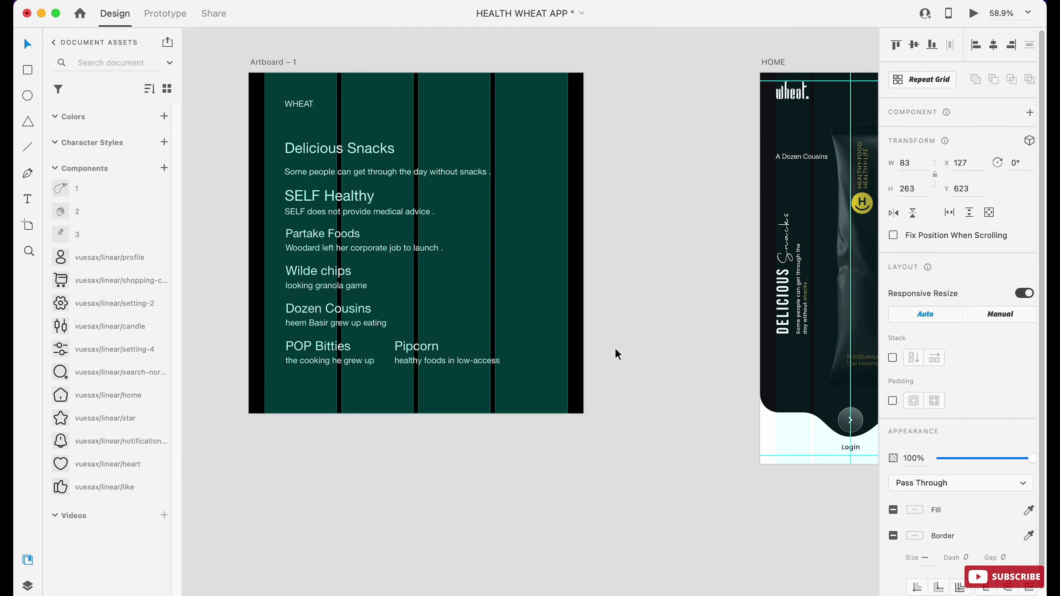
pyautogui.click(317, 349)
pyautogui.moveTo(317, 349); pyautogui.dragTo(643, 340)
pyautogui.scroll(5, 643, 340)
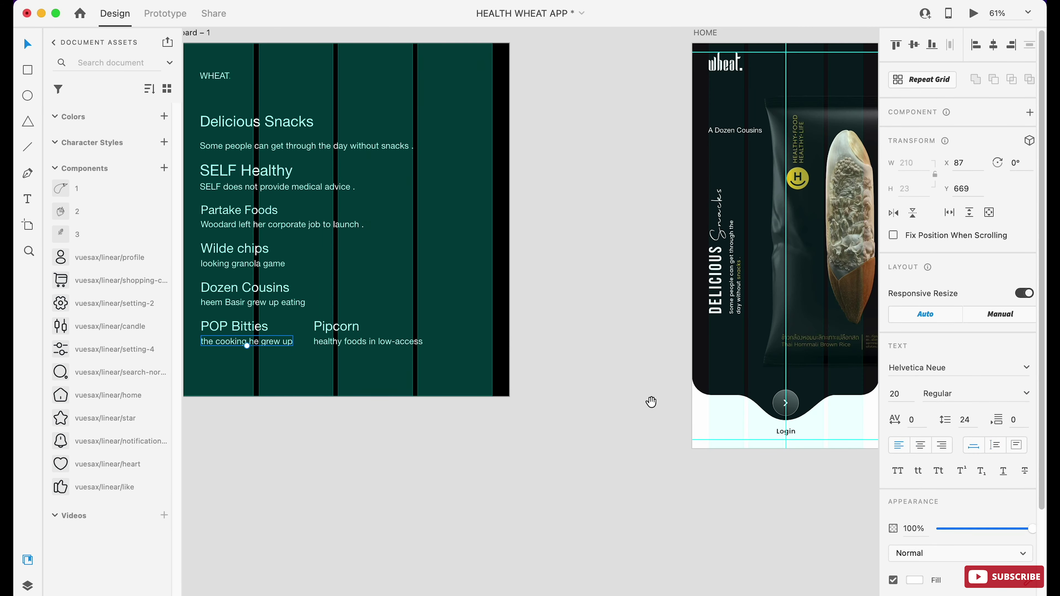
pyautogui.press('super+3')
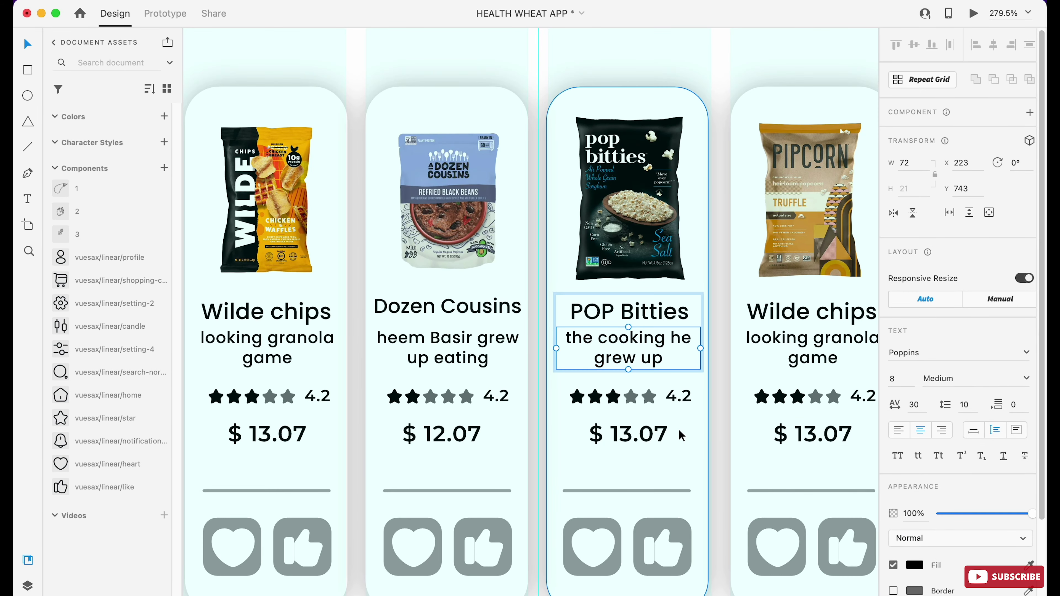
# - Make the fourth star on the POP Bitties card solid black and set its rating to 4.5
pyautogui.scroll(-5, 679, 430)
pyautogui.scroll(8, 657, 418)
pyautogui.doubleClick(695, 394)
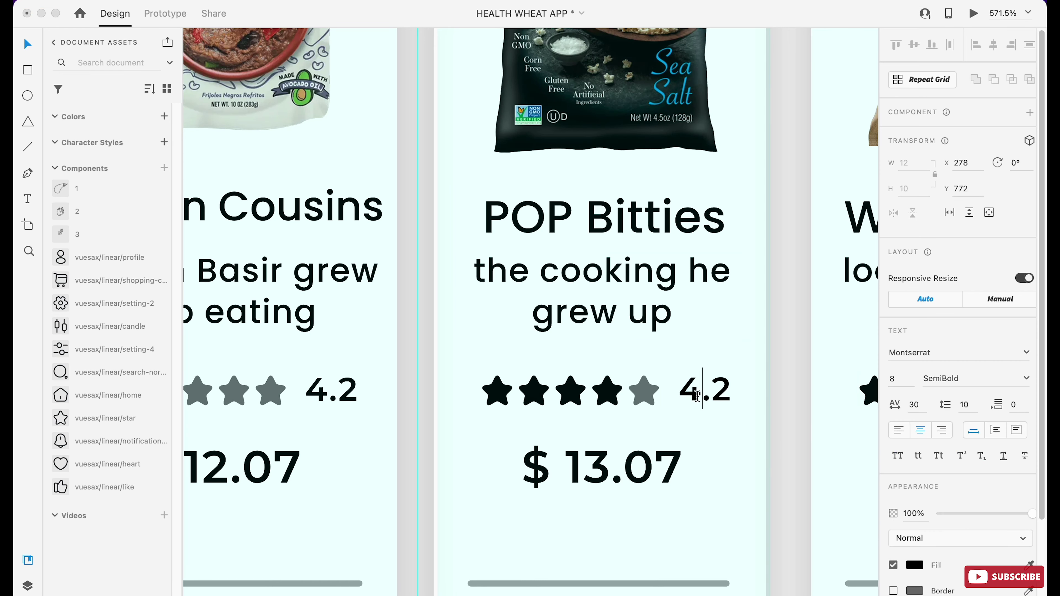
pyautogui.doubleClick(718, 394)
pyautogui.write('5')
# - Set the Dozen Cousins card's rating to 3.2
pyautogui.click(316, 389)
pyautogui.doubleClick(316, 389)
pyautogui.write('3')
# - Change the POP Bitties card's price to $ 11.07
pyautogui.scroll(-2, 391, 442)
pyautogui.scroll(2, 500, 449)
pyautogui.doubleClick(500, 449)
pyautogui.moveTo(493, 455); pyautogui.dragTo(505, 456)
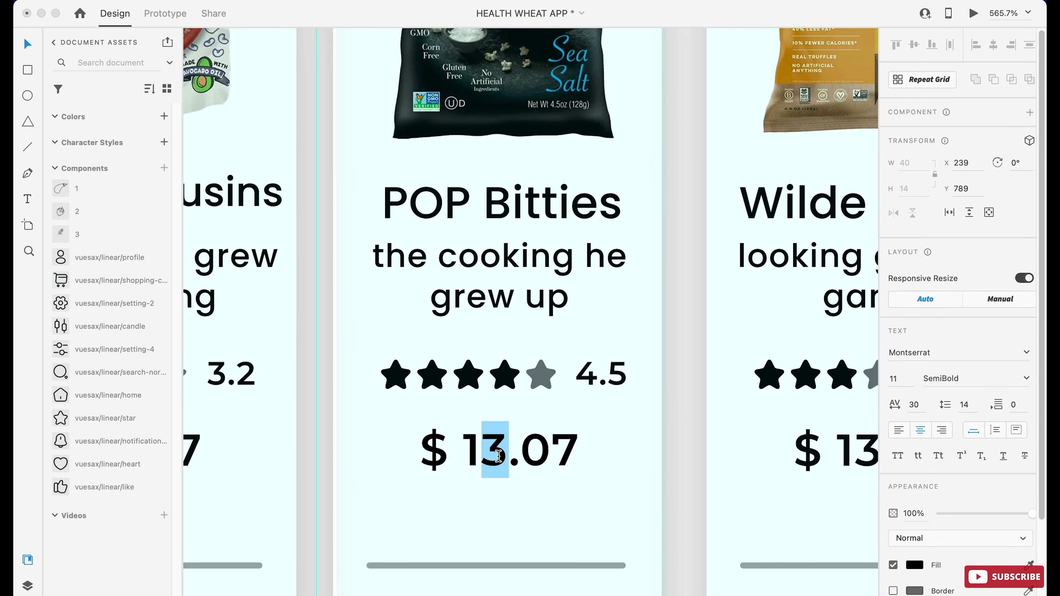
pyautogui.write('1')
pyautogui.scroll(-5, 557, 475)
pyautogui.press('Escape')
pyautogui.press('Escape')
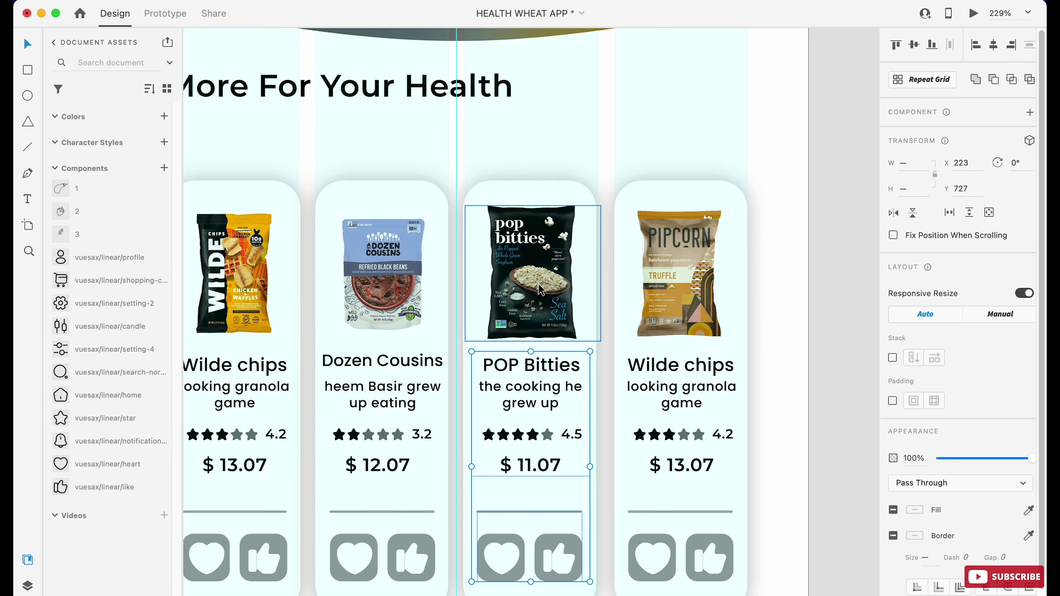
# - Centre the POP Bitties card's image, text and buttons horizontally on the card and group them with its background
pyautogui.click(533, 372)
pyautogui.click(994, 44)
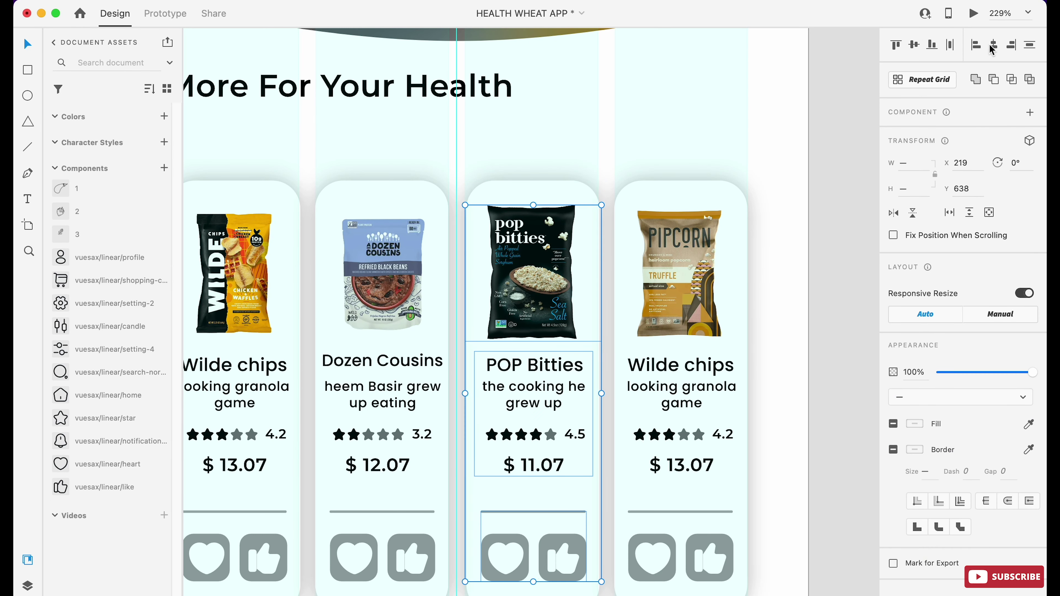
pyautogui.scroll(-3, 517, 342)
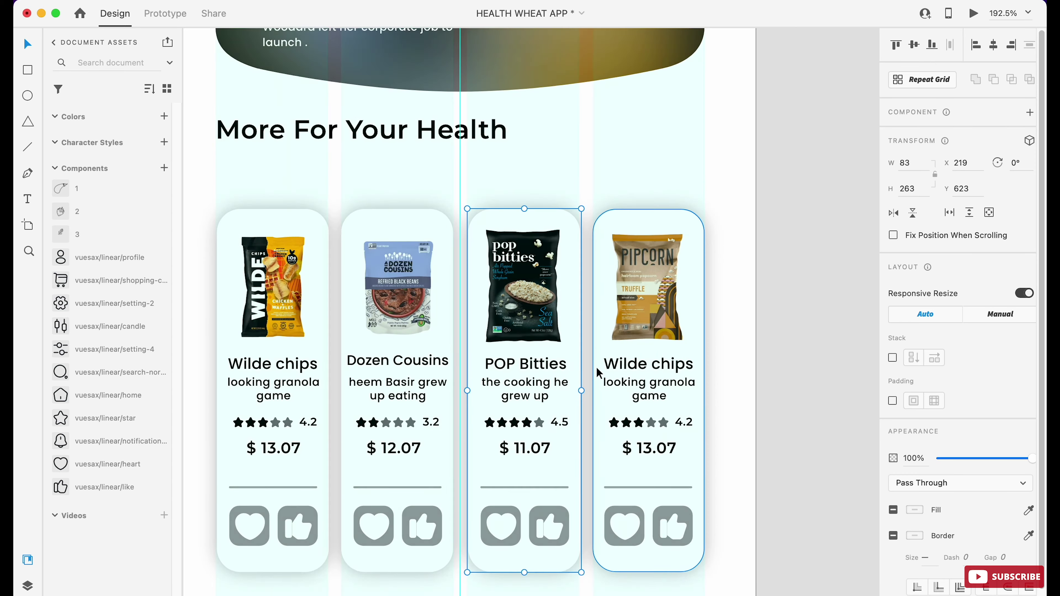
# - Replace the fourth card's name with "Pipcorn" and its description with "healthy foods in low-access" from the green text artboard
pyautogui.scroll(5, 609, 285)
pyautogui.scroll(-5, 644, 372)
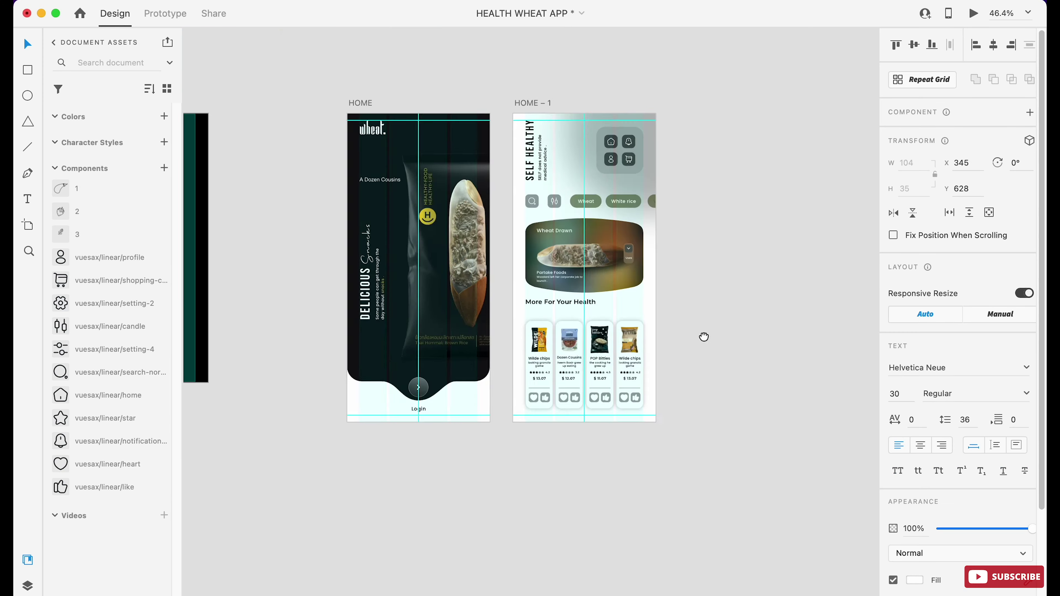
pyautogui.scroll(10, 703, 337)
pyautogui.doubleClick(680, 329)
pyautogui.write('Pipcorn')
pyautogui.press('Escape')
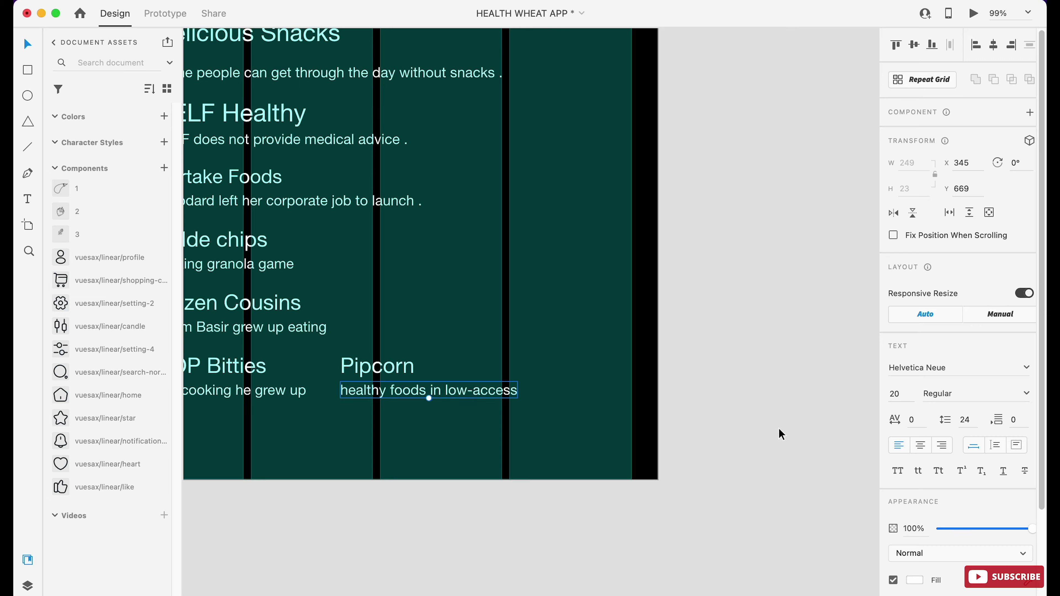
pyautogui.scroll(-5, 780, 434)
pyautogui.scroll(10, 693, 396)
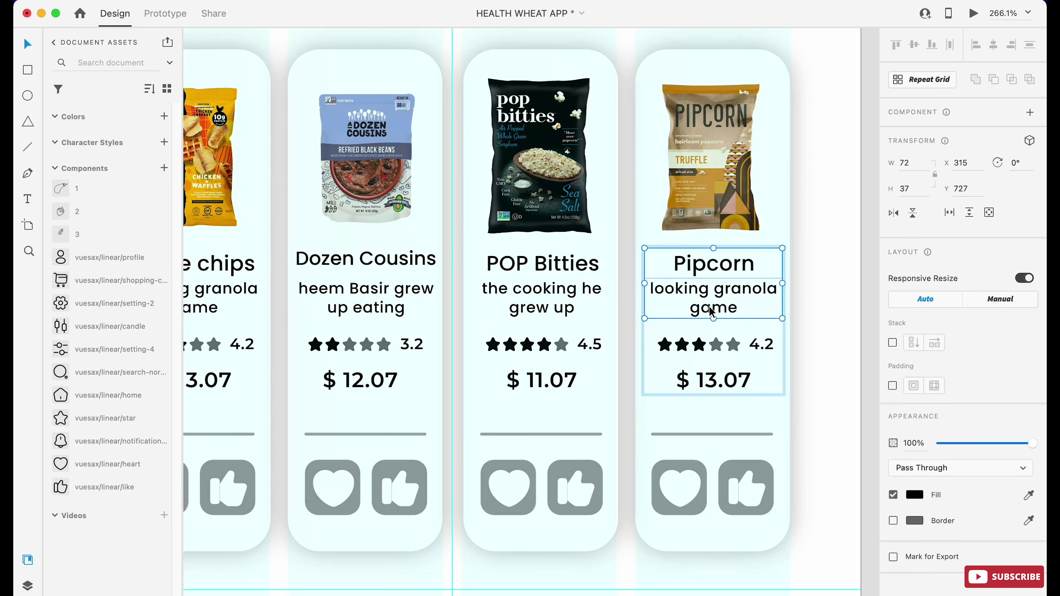
pyautogui.write('healthy foods in low-access')
# - Dim the third star on the Pipcorn card and set its rating to 4.3
pyautogui.click(739, 353)
pyautogui.doubleClick(739, 353)
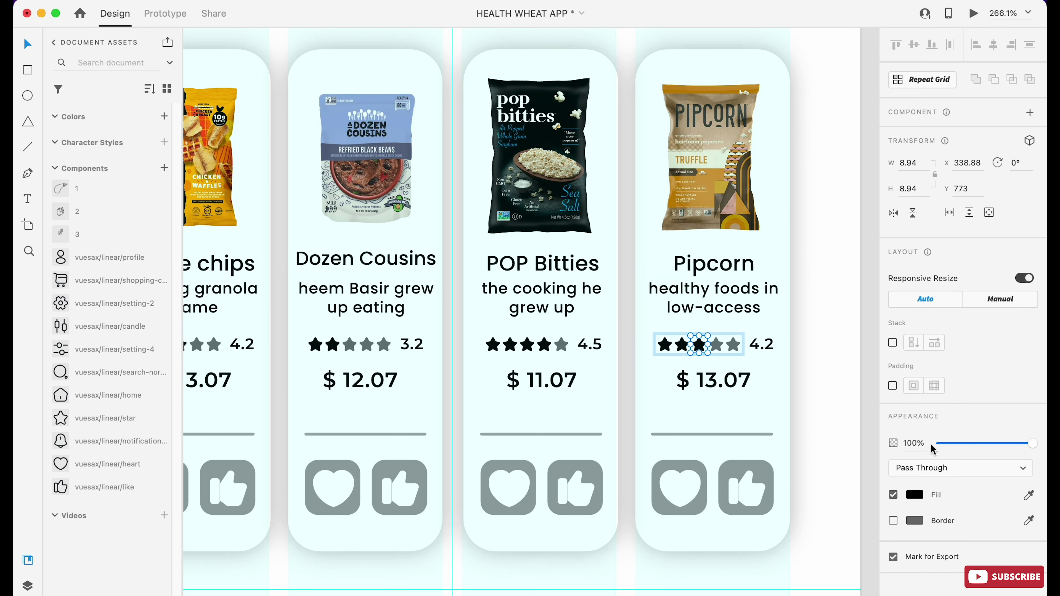
pyautogui.doubleClick(763, 345)
# - Change the Pipcorn card's price to $ 16.07
pyautogui.doubleClick(710, 384)
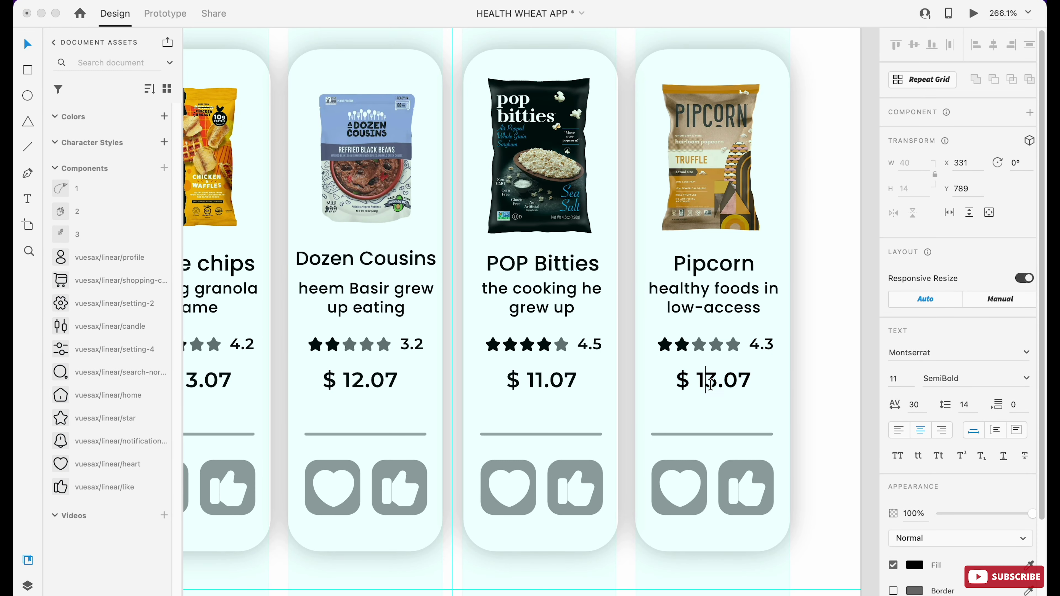
pyautogui.write('6')
pyautogui.press('Escape')
# - Recolour the large blurred circle behind the product cards with the saved lavender swatch and lower the colour's opacity
pyautogui.scroll(-10, 705, 147)
pyautogui.click(611, 498)
pyautogui.click(914, 424)
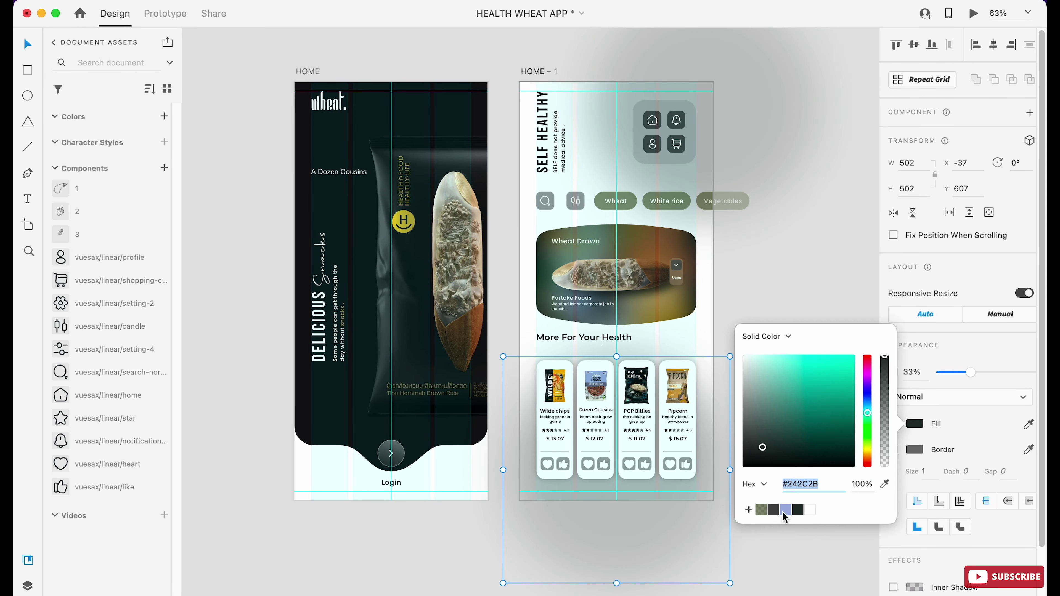
pyautogui.click(785, 509)
pyautogui.moveTo(884, 357); pyautogui.dragTo(885, 378)
pyautogui.click(735, 407)
pyautogui.scroll(3, 698, 358)
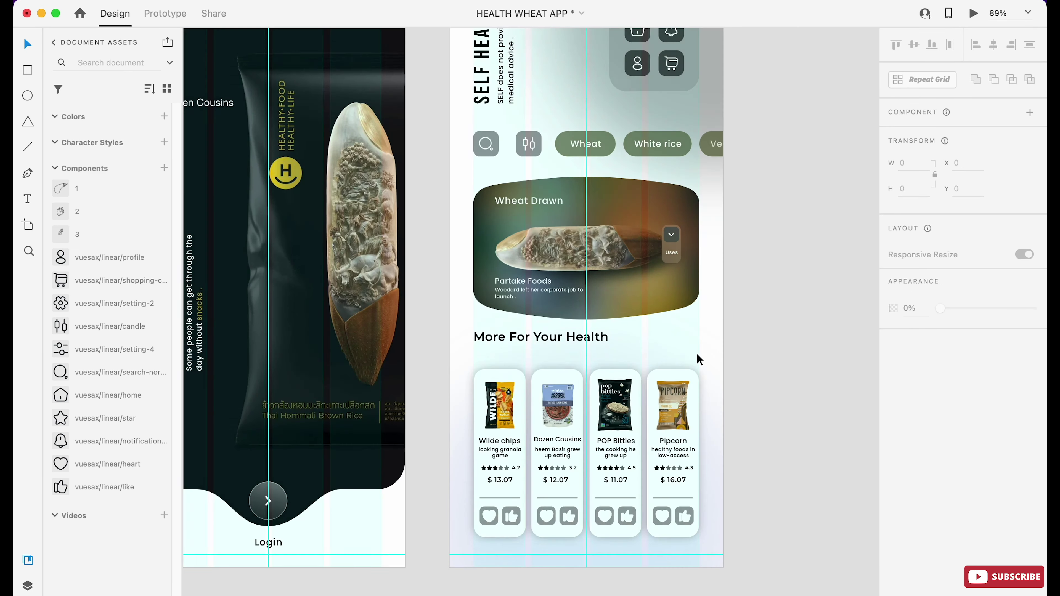
# - Place line-art components 3, 2 and 1 on HOME – 1 at the banner's left edge, bottom-left corner and right edge above the cards
pyautogui.scroll(-5, 699, 359)
pyautogui.scroll(4, 445, 173)
pyautogui.scroll(1, 727, 353)
pyautogui.moveTo(63, 234)
pyautogui.mouseDown()
pyautogui.moveTo(556, 265)
pyautogui.moveTo(605, 316)
pyautogui.moveTo(566, 260)
pyautogui.moveTo(559, 267)
pyautogui.mouseUp()
pyautogui.moveTo(63, 212); pyautogui.dragTo(551, 566)
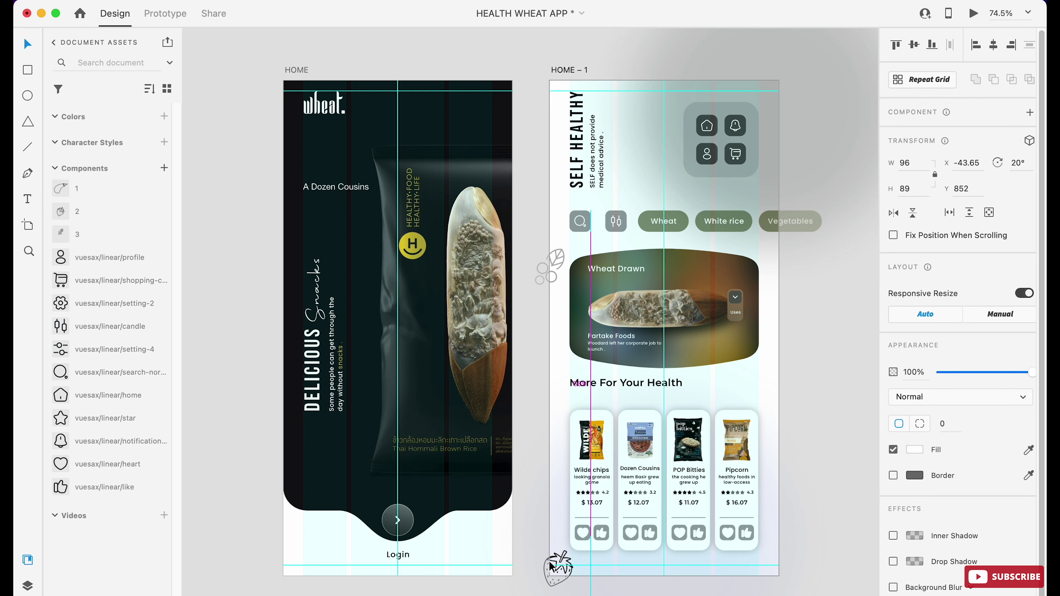
pyautogui.click(854, 443)
pyautogui.moveTo(60, 188); pyautogui.dragTo(779, 407)
pyautogui.press('Escape')
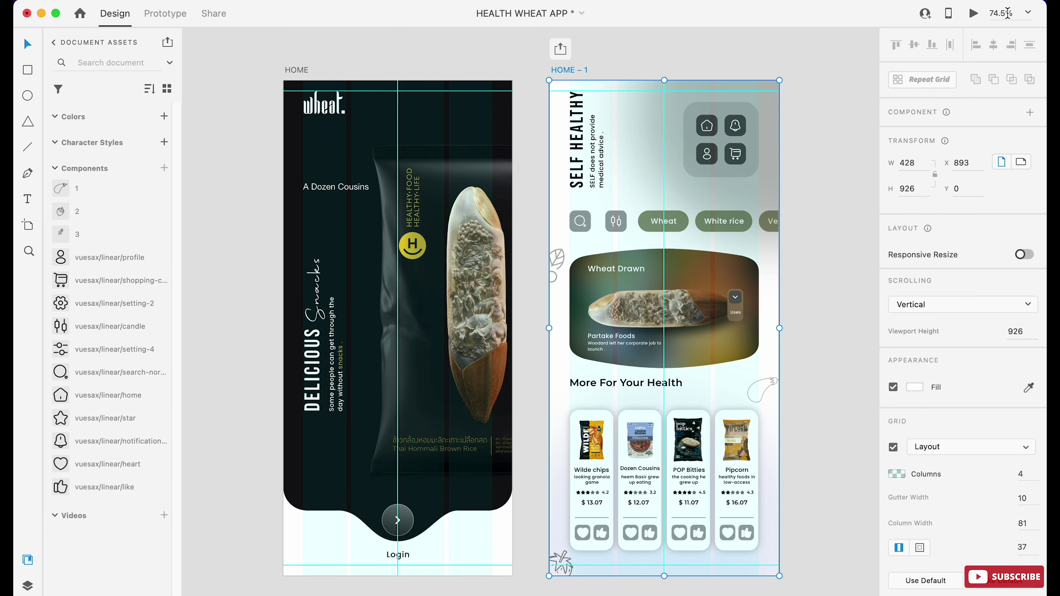
# - Preview the HOME – 1 screen and close the preview
pyautogui.click(973, 13)
pyautogui.click(257, 14)
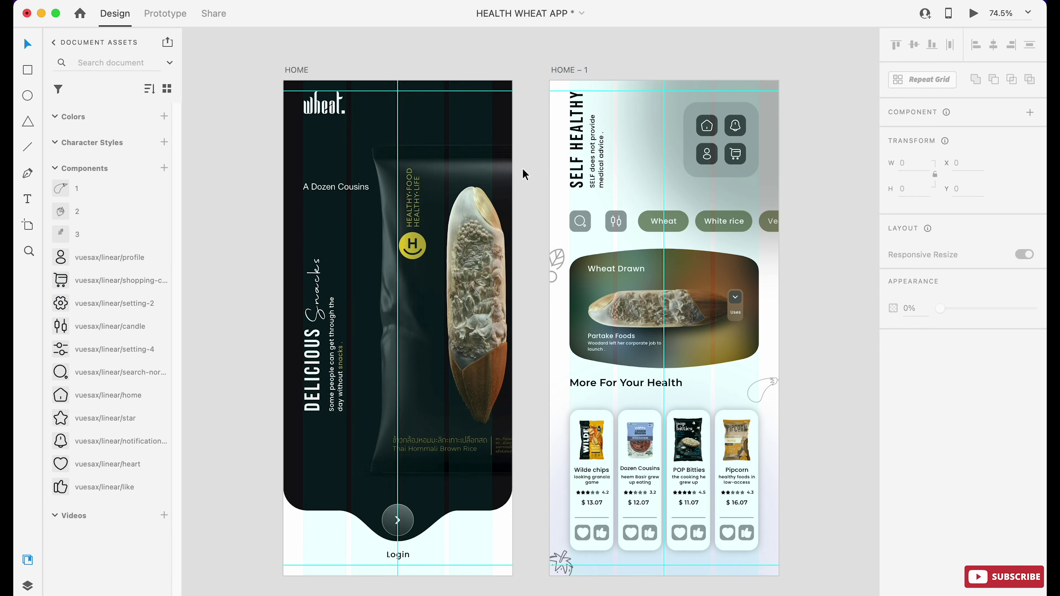